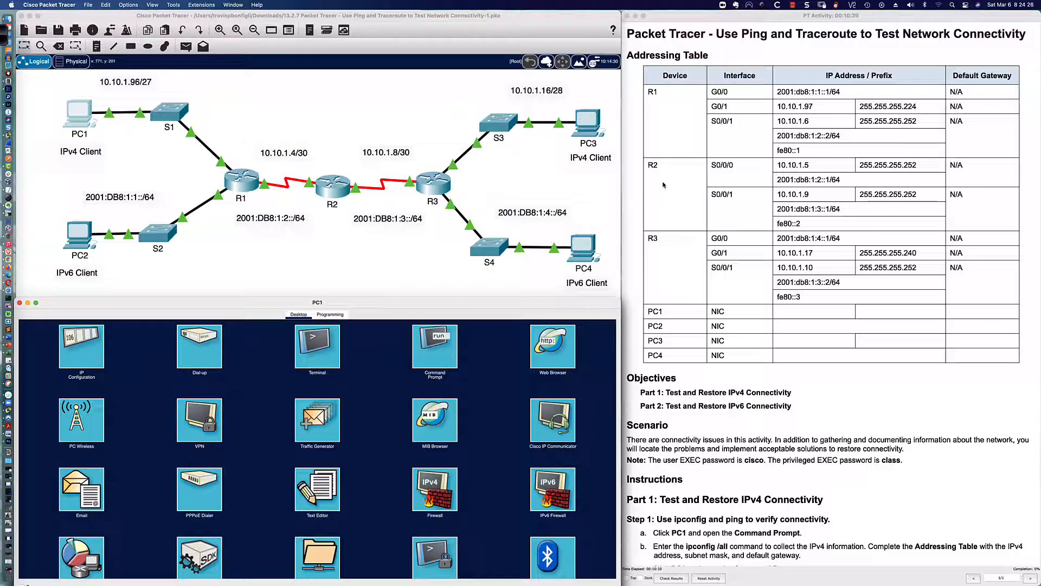
# Scroll the instructions down past the Addressing Table to the Part 1 IPv4 testing steps
pyautogui.scroll(-5, 665, 188)
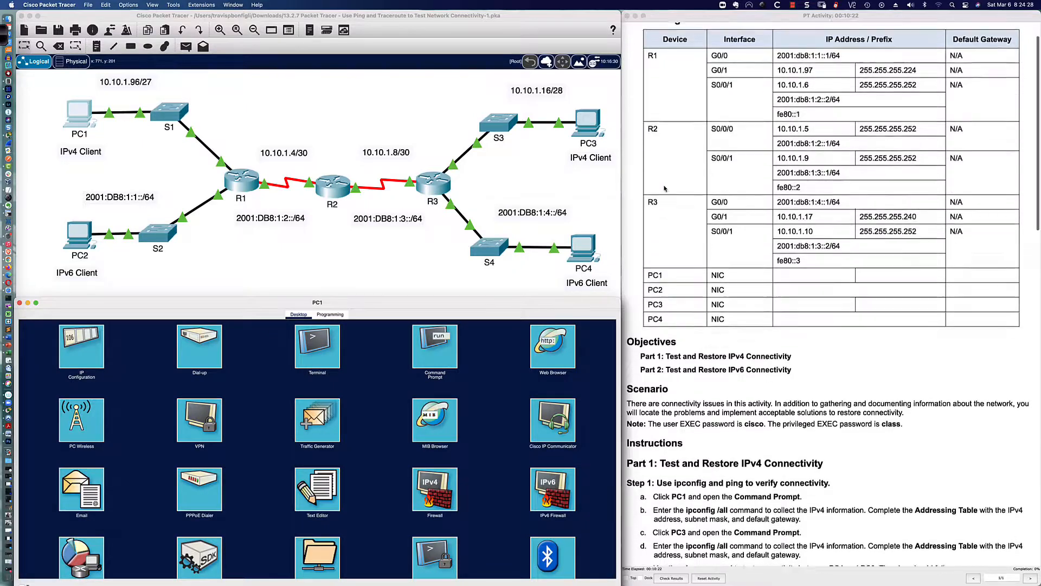
pyautogui.scroll(-4, 665, 188)
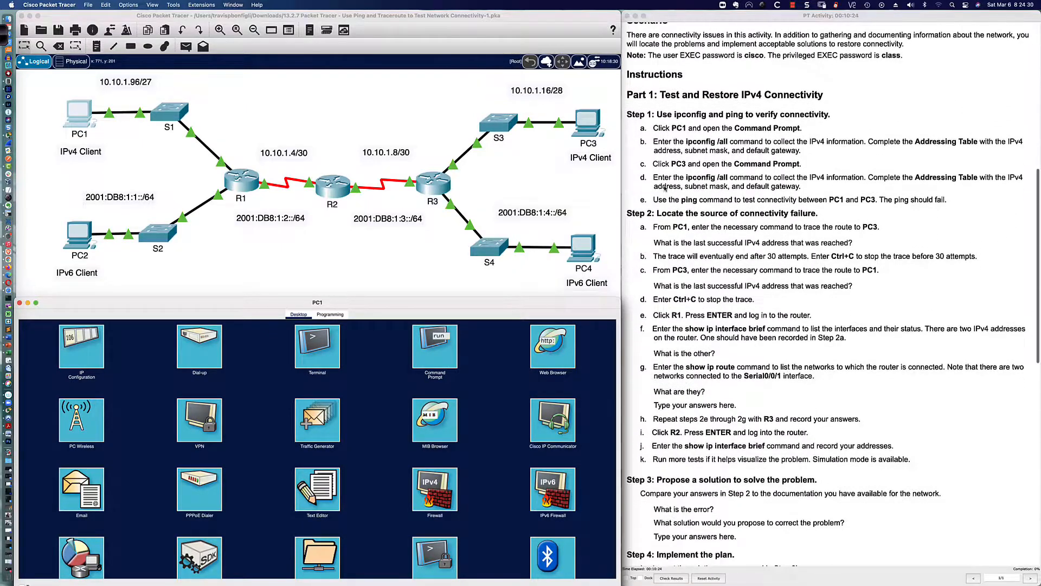
pyautogui.scroll(-1, 665, 188)
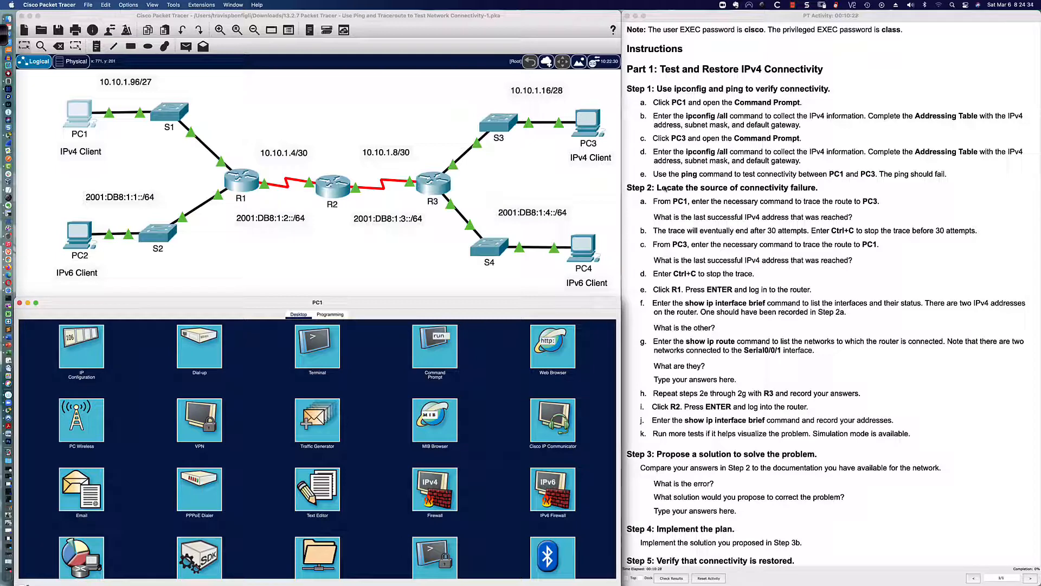
pyautogui.scroll(-2, 665, 188)
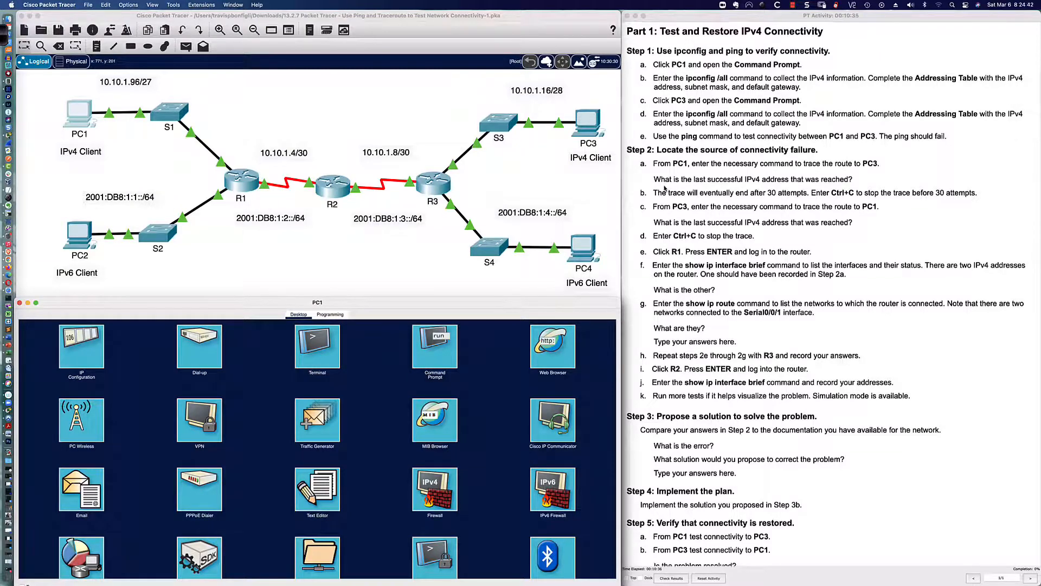
pyautogui.scroll(-1, 661, 173)
pyautogui.scroll(-1, 661, 168)
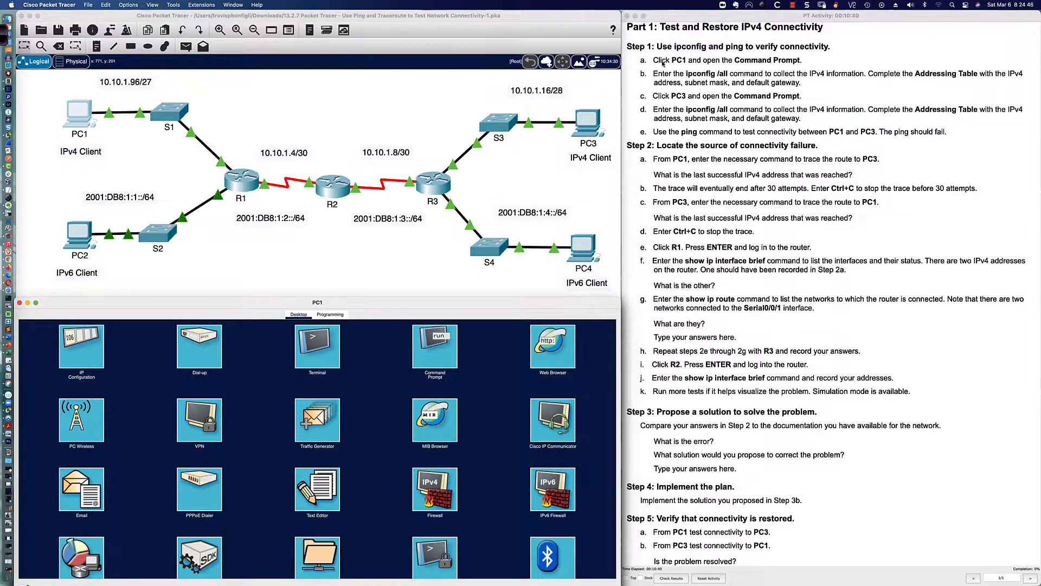
# Run ipconfig /all on PC1 and highlight its IPv4 address 10.10.1.98
pyautogui.click(74, 117)
pyautogui.click(431, 347)
pyautogui.write('ipconfig /all')
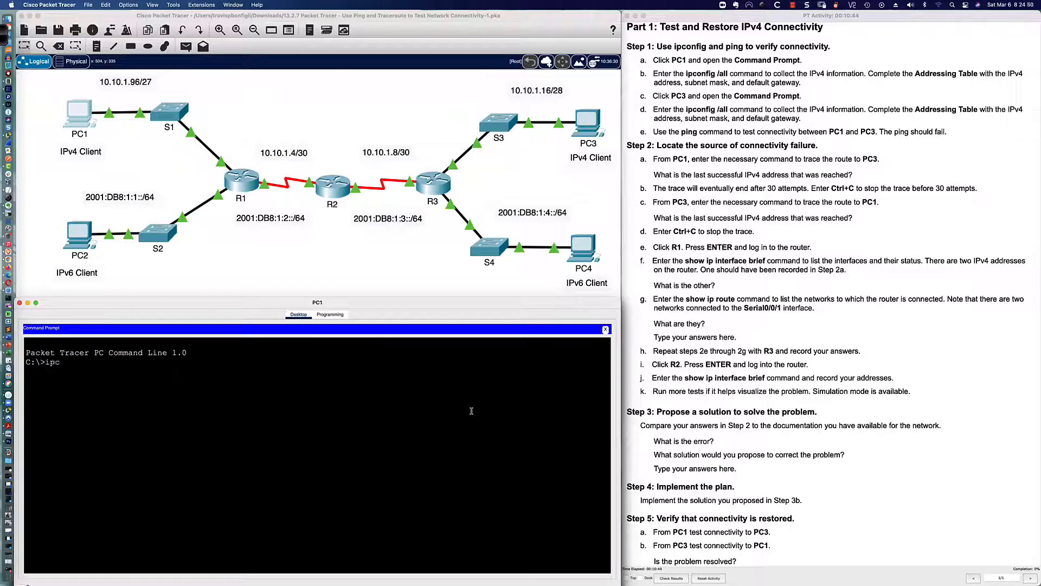
pyautogui.press('Return')
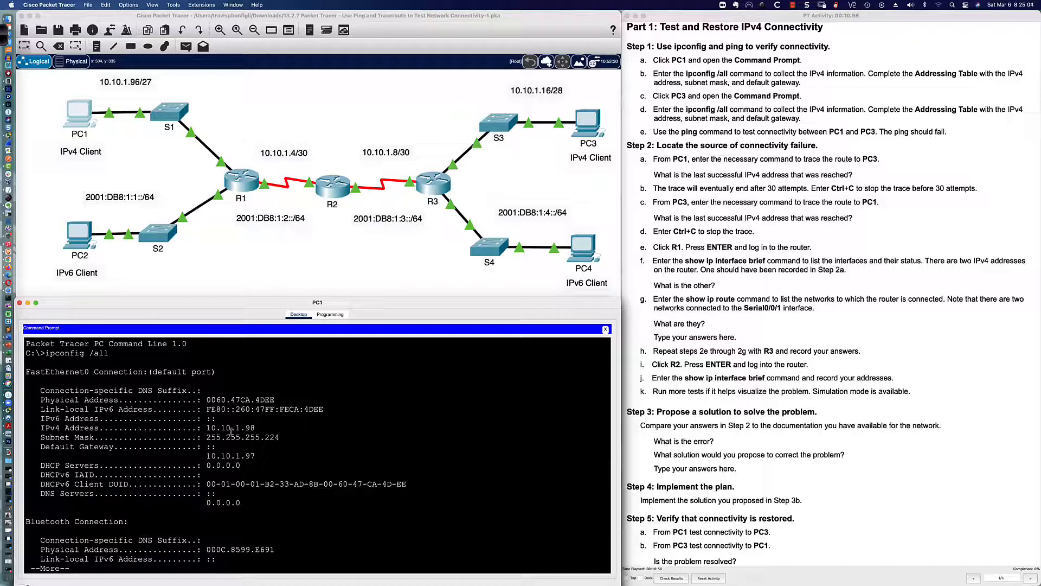
pyautogui.moveTo(40, 427); pyautogui.dragTo(273, 429)
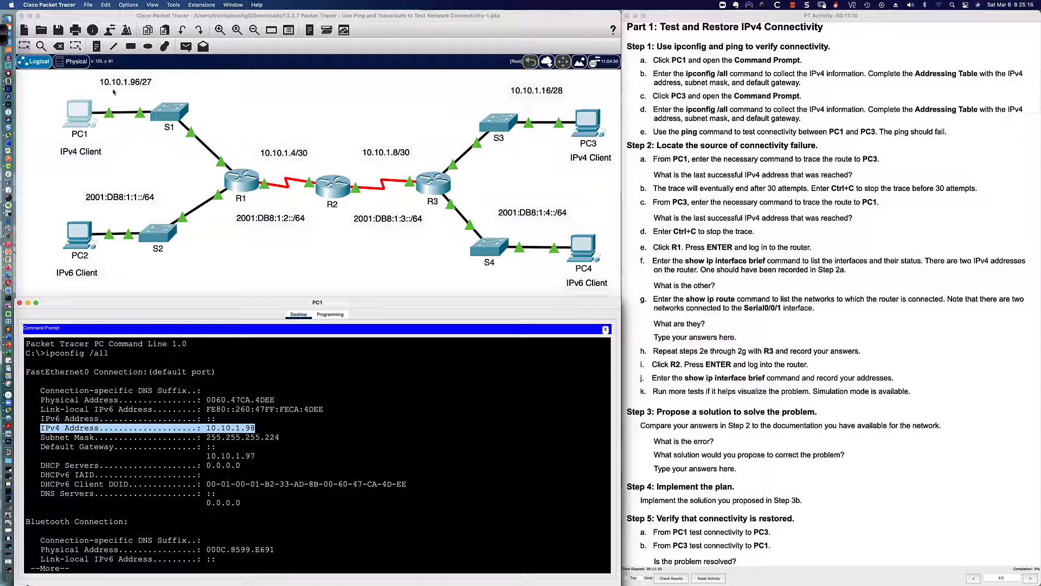
# Box the 10.10.1.96/27 label in red and write the 2^5 = 32 block size
pyautogui.click(2, 37)
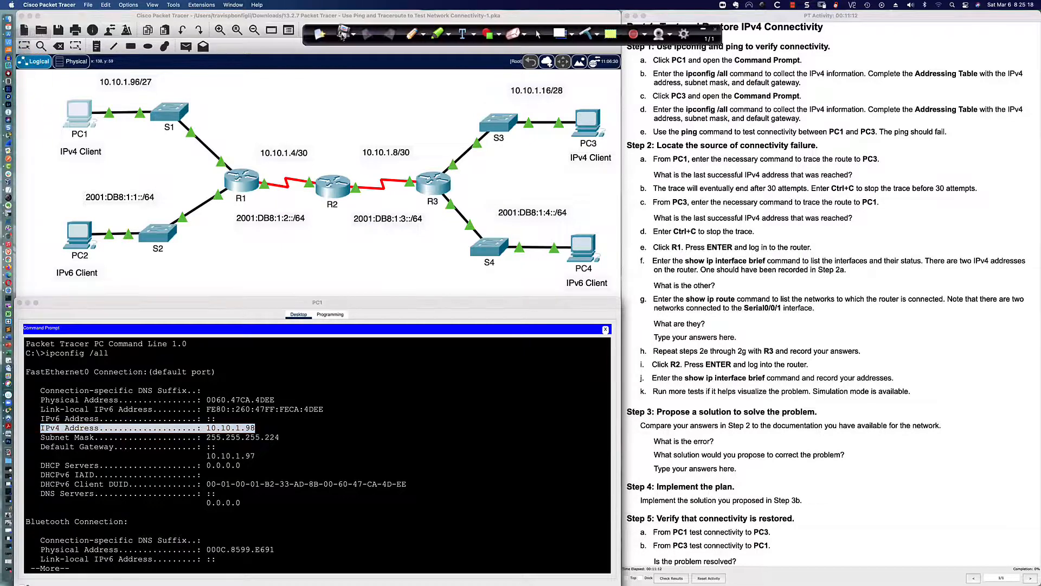
pyautogui.click(413, 34)
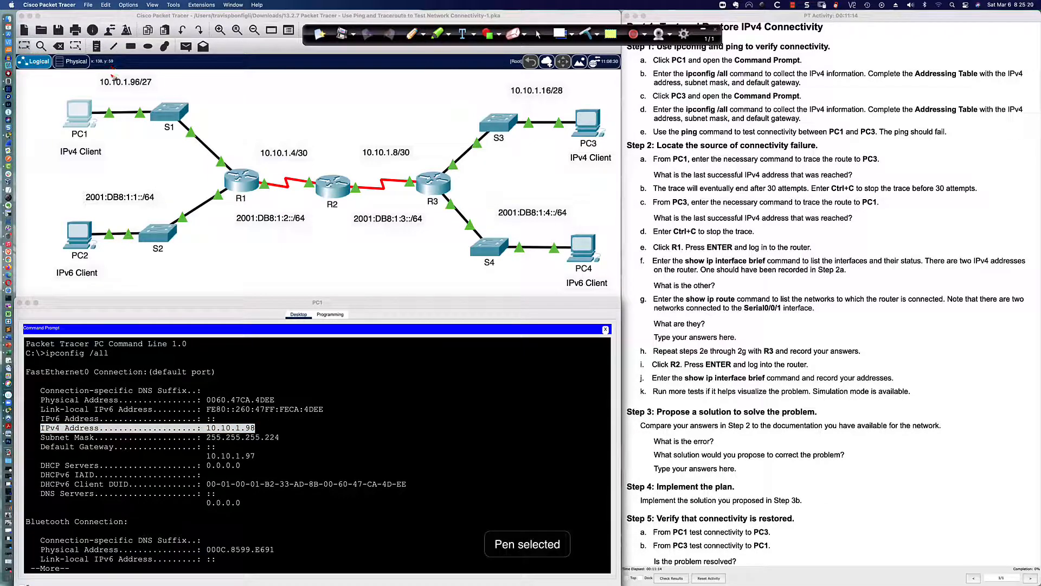
pyautogui.moveTo(110, 75)
pyautogui.mouseDown()
pyautogui.moveTo(96, 91)
pyautogui.moveTo(157, 83)
pyautogui.moveTo(112, 77)
pyautogui.mouseUp()
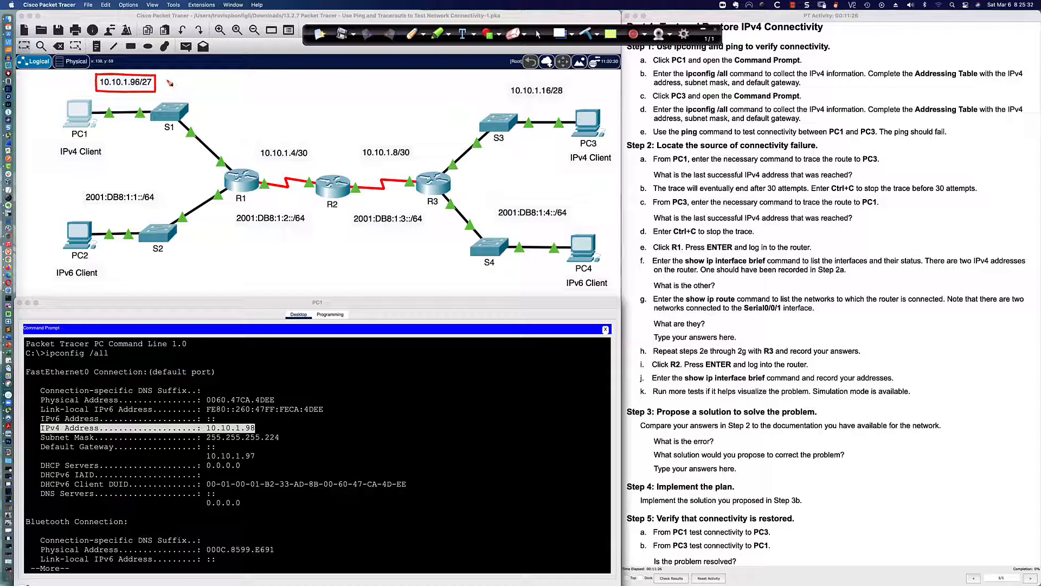
pyautogui.moveTo(167, 79)
pyautogui.mouseDown()
pyautogui.moveTo(167, 91)
pyautogui.moveTo(172, 82)
pyautogui.mouseUp()
pyautogui.moveTo(178, 85); pyautogui.dragTo(213, 94)
# Note .128 as the next network, .127 as broadcast, and usable hosts .97–.126
pyautogui.click(242, 86)
pyautogui.moveTo(247, 78)
pyautogui.mouseDown()
pyautogui.moveTo(247, 87)
pyautogui.moveTo(267, 83)
pyautogui.mouseUp()
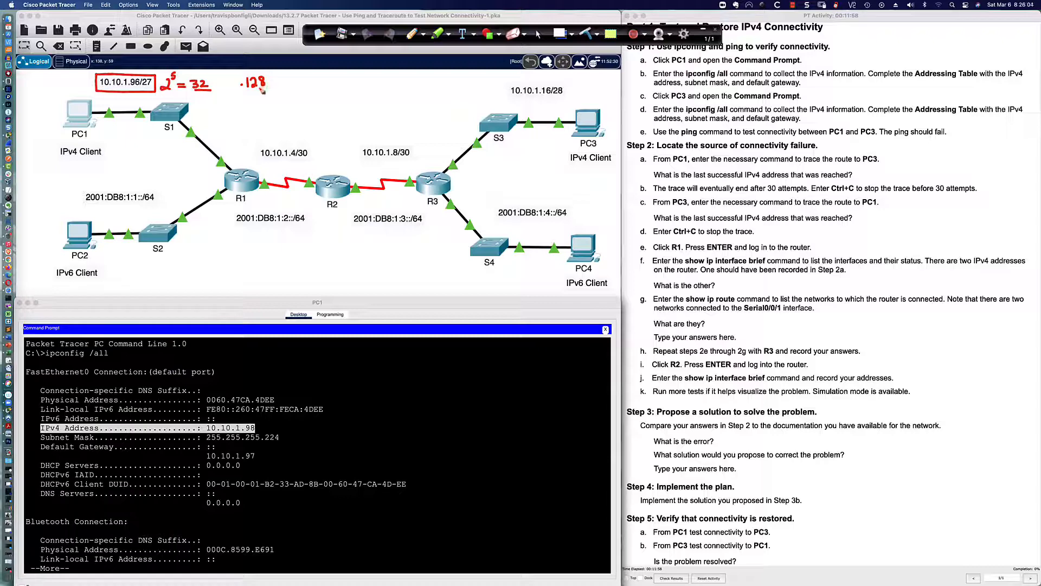
pyautogui.click(127, 104)
pyautogui.moveTo(131, 99); pyautogui.dragTo(142, 106)
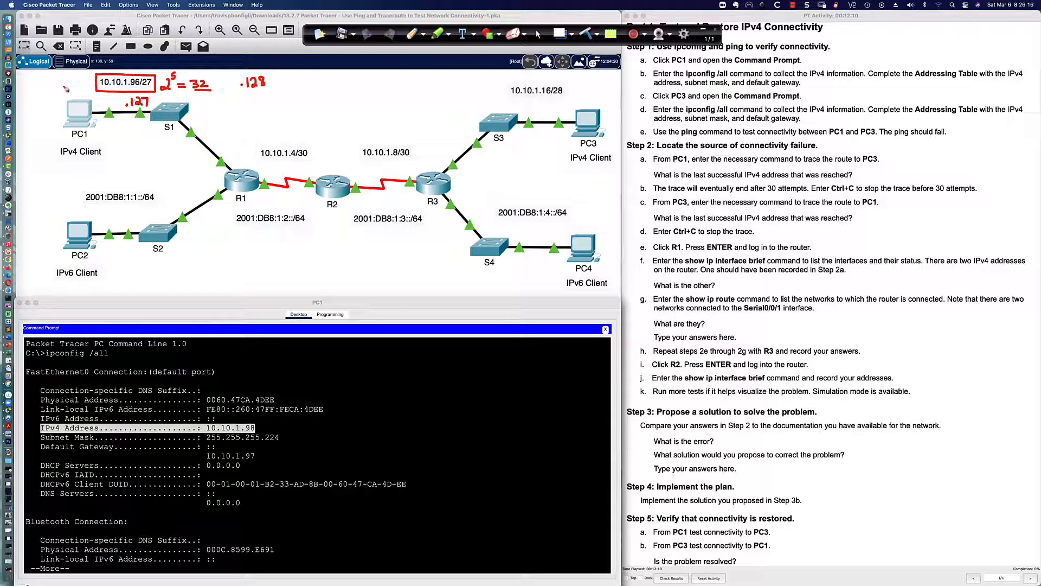
pyautogui.click(28, 83)
pyautogui.moveTo(36, 76); pyautogui.dragTo(36, 84)
pyautogui.click(59, 84)
pyautogui.moveTo(64, 76); pyautogui.dragTo(73, 82)
pyautogui.click(538, 35)
# Highlight PC1's subnet mask 255.255.255.224 and default gateway 10.10.1.97
pyautogui.click(250, 440)
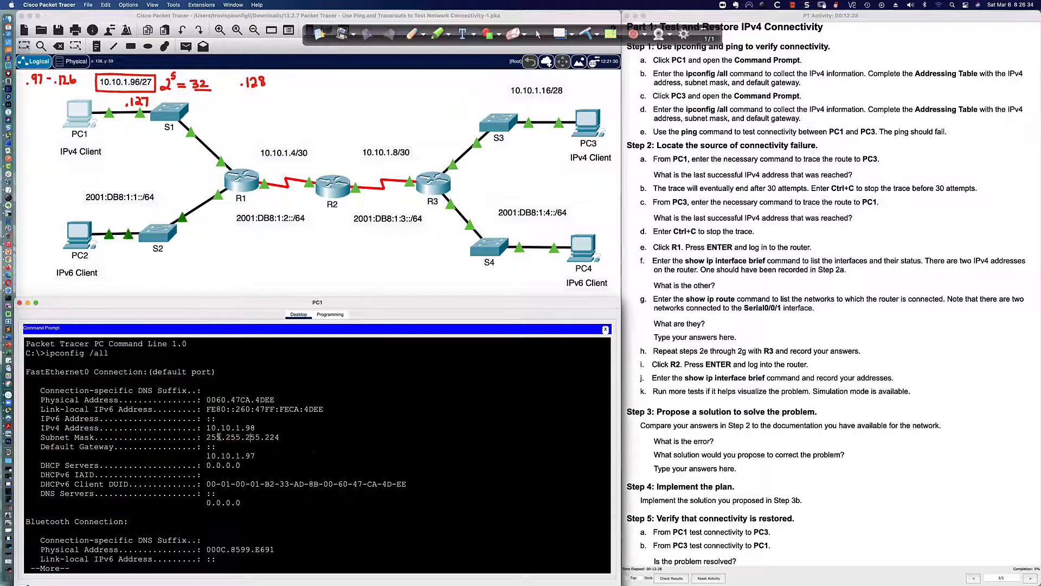
pyautogui.moveTo(210, 437); pyautogui.dragTo(279, 438)
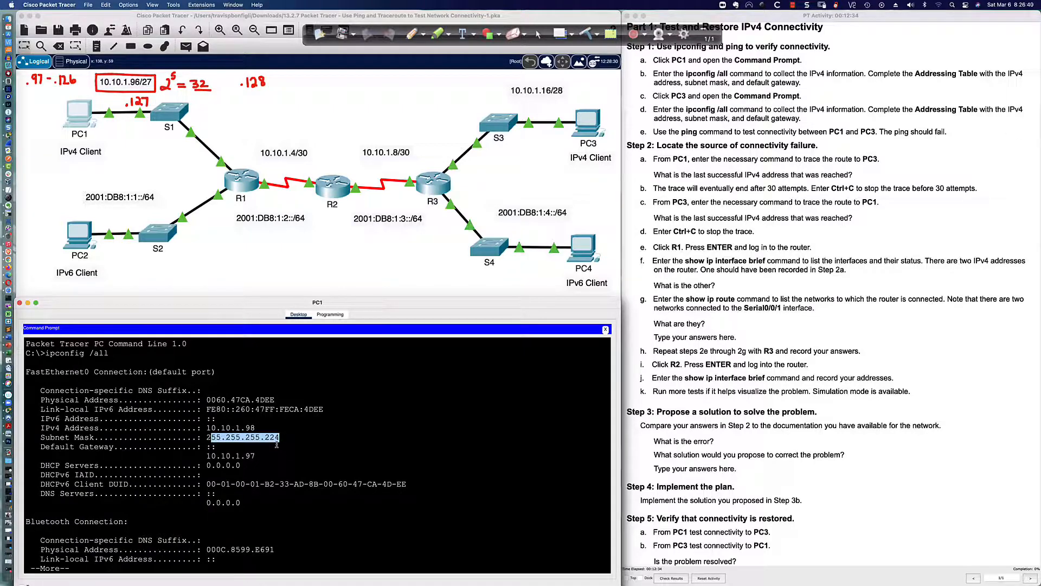
pyautogui.click(277, 444)
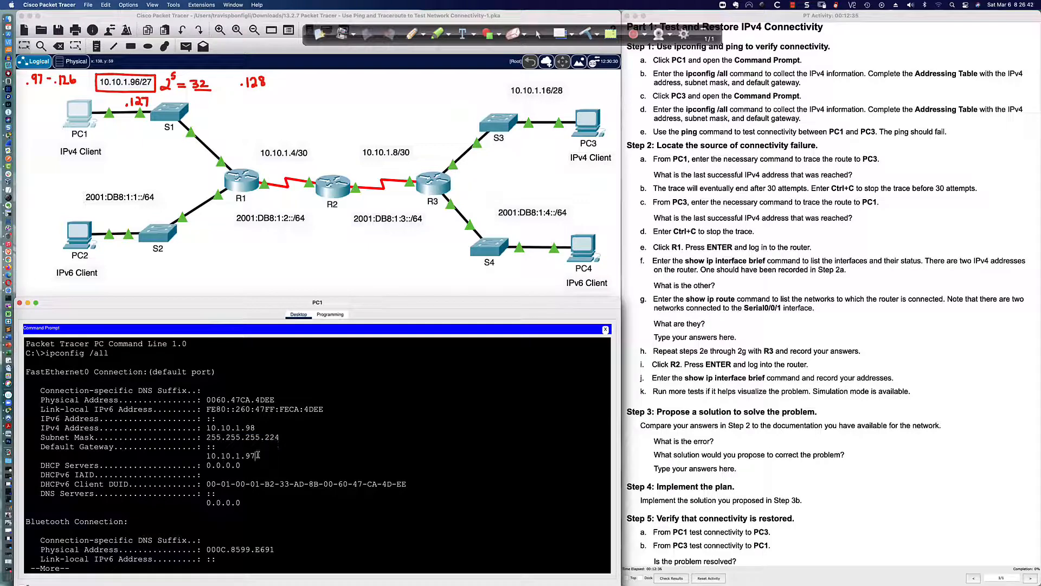
pyautogui.moveTo(258, 455); pyautogui.dragTo(202, 456)
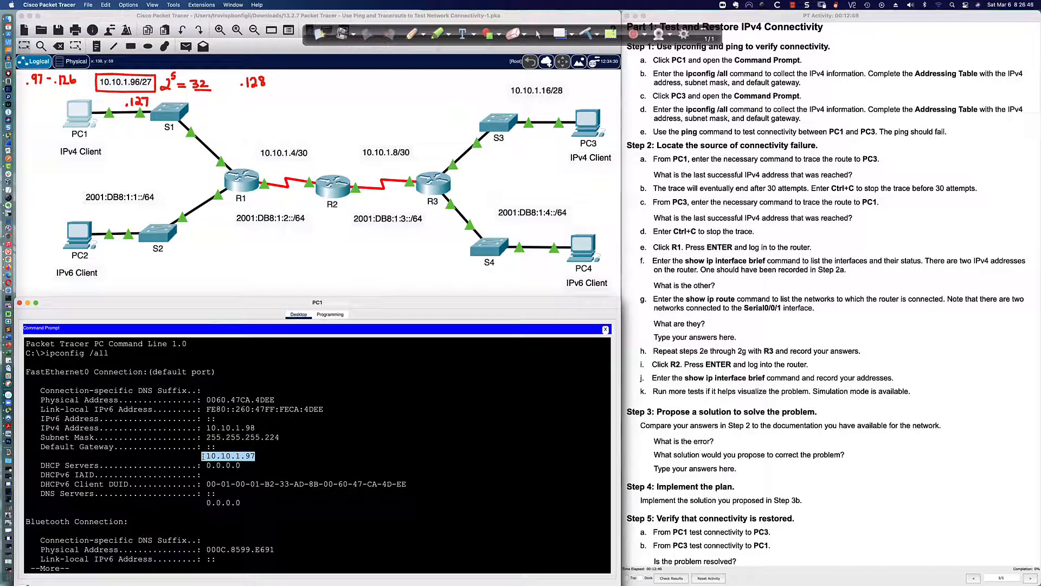
pyautogui.click(332, 454)
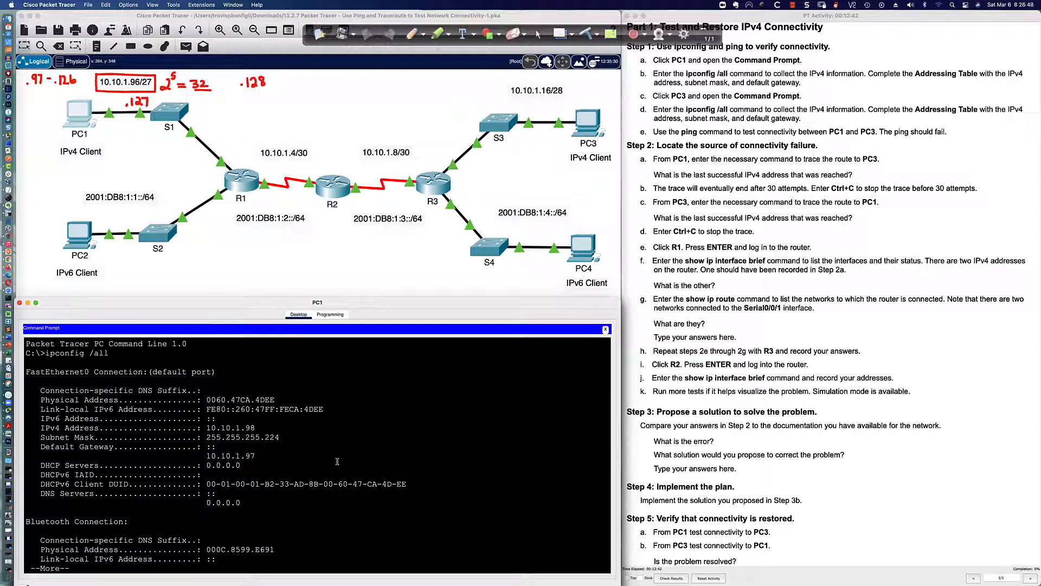
# Ping gateway 10.10.1.97 from PC1, getting four replies with 0% loss
pyautogui.press('Return')
pyautogui.write('ping ')
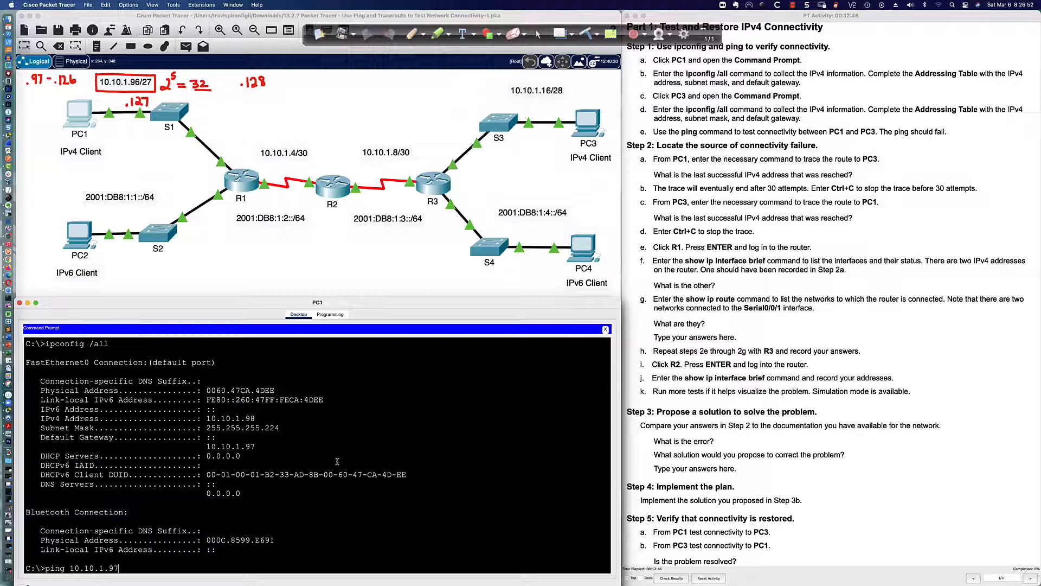
pyautogui.write('10.10.1.97')
pyautogui.press('Return')
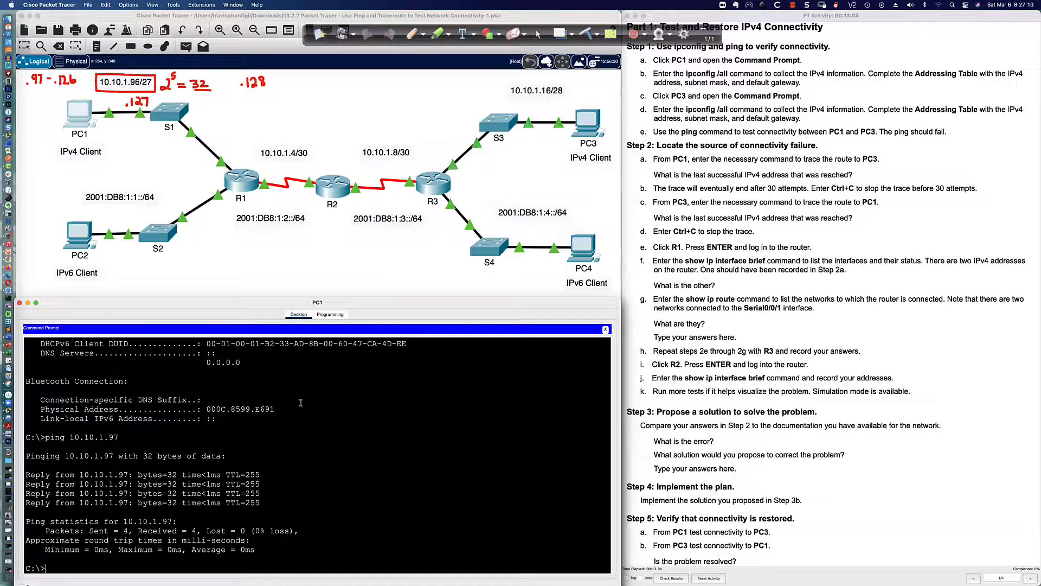
pyautogui.click(592, 127)
# Run ipconfig /all on PC3 and highlight its IPv4 address 10.10.1.18
pyautogui.click(437, 357)
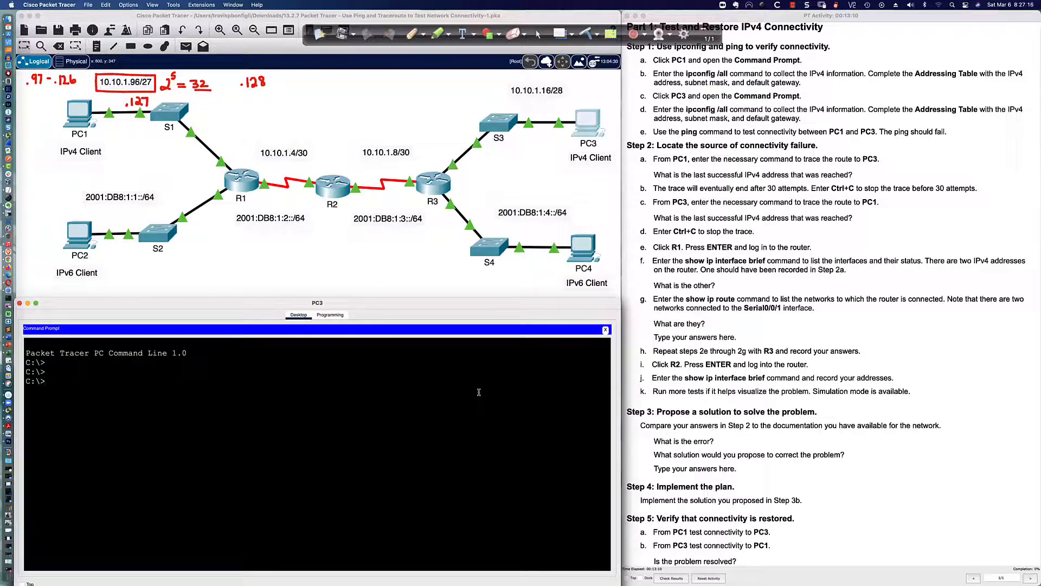
pyautogui.write('ipconfig /all')
pyautogui.press('Return')
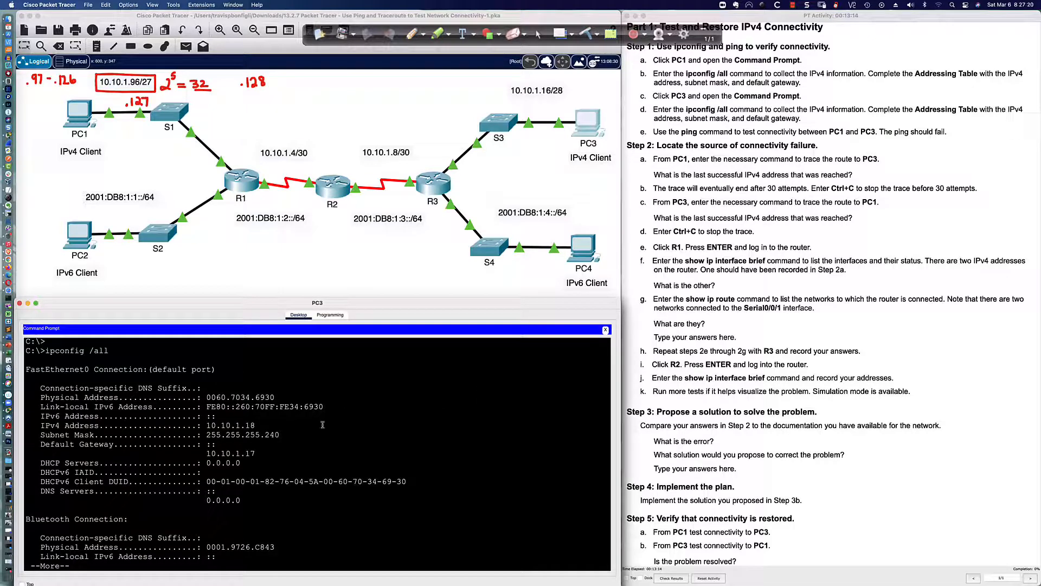
pyautogui.moveTo(206, 426); pyautogui.dragTo(261, 424)
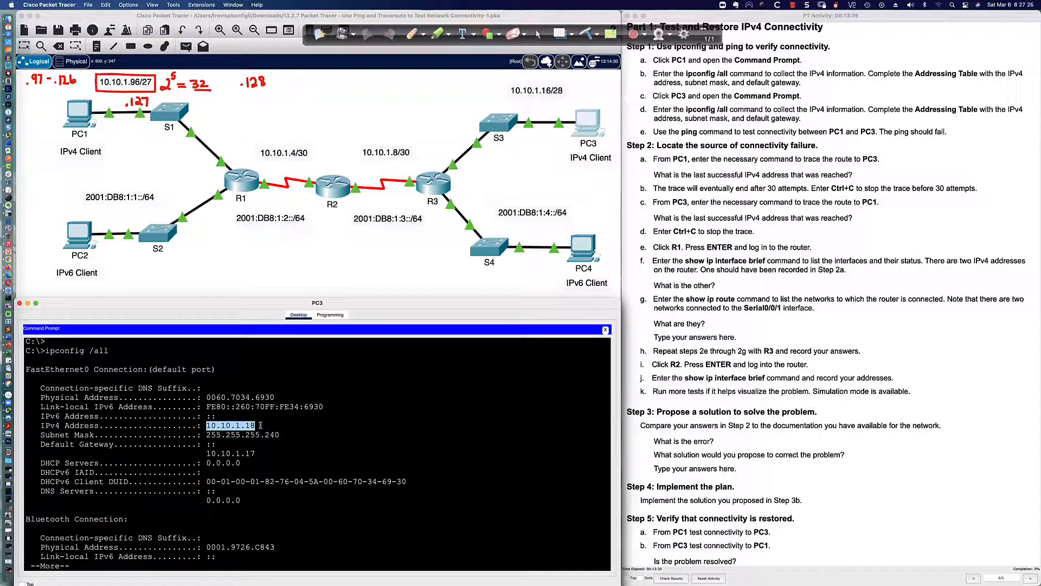
pyautogui.click(412, 33)
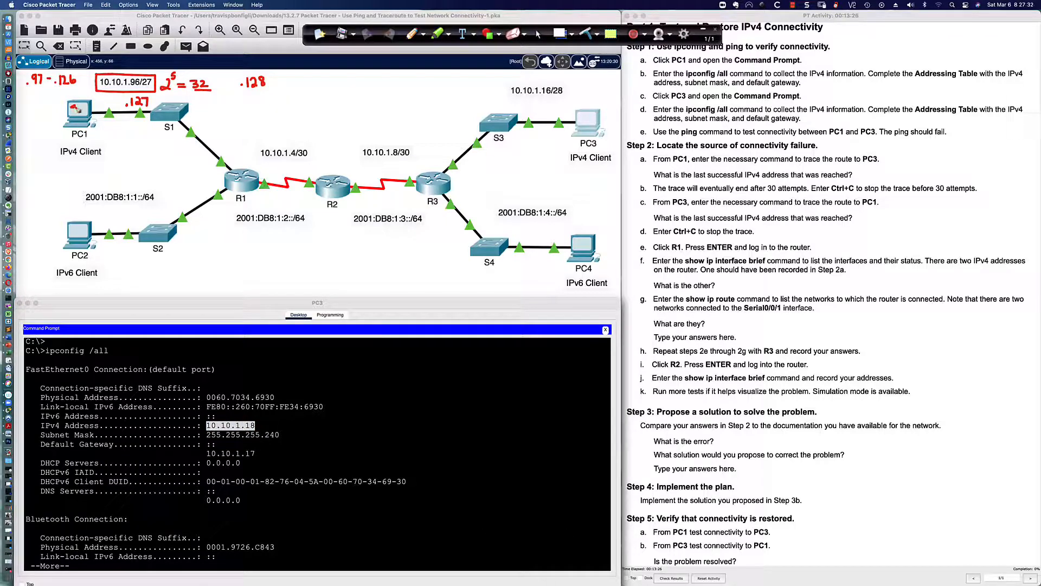
# Label PC1 .98, PC3 .18, R1 gateway .97 and R3 gateway .17 on the topology
pyautogui.moveTo(77, 108); pyautogui.dragTo(83, 108)
pyautogui.moveTo(580, 113)
pyautogui.mouseDown()
pyautogui.moveTo(593, 126)
pyautogui.moveTo(597, 115)
pyautogui.mouseUp()
pyautogui.click(229, 160)
pyautogui.moveTo(234, 150); pyautogui.dragTo(234, 160)
pyautogui.click(436, 161)
pyautogui.moveTo(441, 153); pyautogui.dragTo(444, 163)
# Work out /28 as 2^4 = 16 − 2 = 14 hosts, range .17–.30, then highlight PC3's settings
pyautogui.moveTo(552, 94); pyautogui.dragTo(564, 96)
pyautogui.moveTo(569, 84)
pyautogui.mouseDown()
pyautogui.moveTo(577, 94)
pyautogui.moveTo(580, 75)
pyautogui.moveTo(597, 93)
pyautogui.moveTo(636, 81)
pyautogui.moveTo(605, 96)
pyautogui.mouseUp()
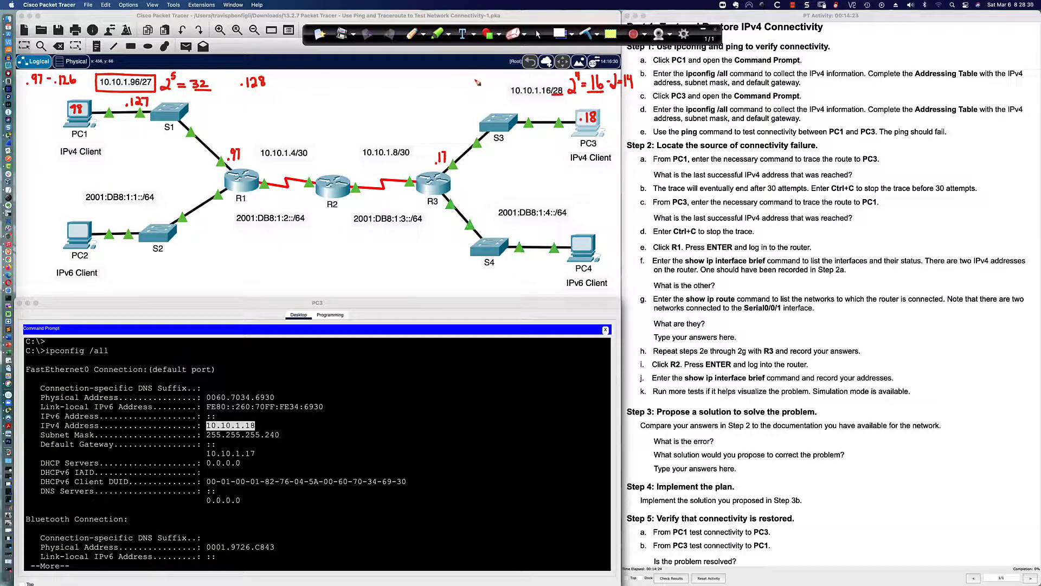
pyautogui.moveTo(478, 75); pyautogui.dragTo(482, 82)
pyautogui.click(474, 94)
pyautogui.moveTo(478, 90); pyautogui.dragTo(491, 93)
pyautogui.moveTo(104, 98); pyautogui.dragTo(117, 106)
pyautogui.click(541, 33)
pyautogui.moveTo(206, 425); pyautogui.dragTo(285, 435)
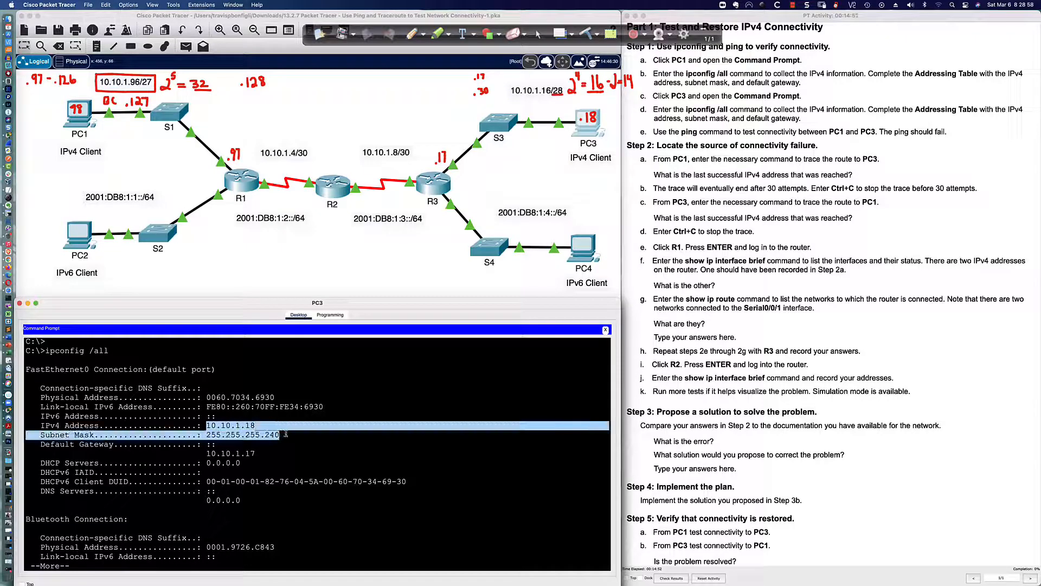
pyautogui.moveTo(259, 453); pyautogui.dragTo(192, 453)
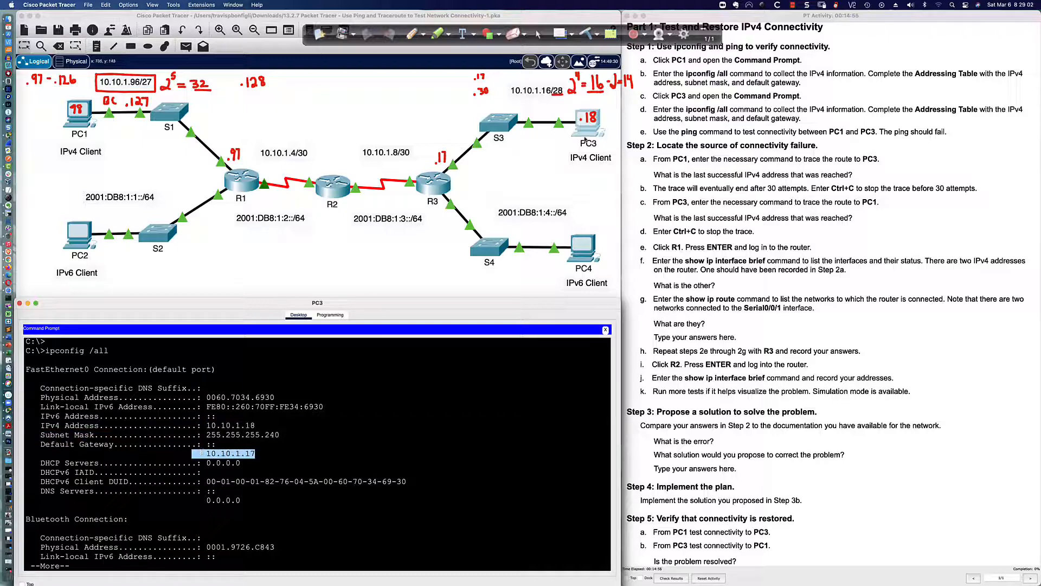
# Ping PC3's gateway 10.10.1.17 and confirm four replies with 0% loss
pyautogui.click(501, 427)
pyautogui.press('space')
pyautogui.write('pi')
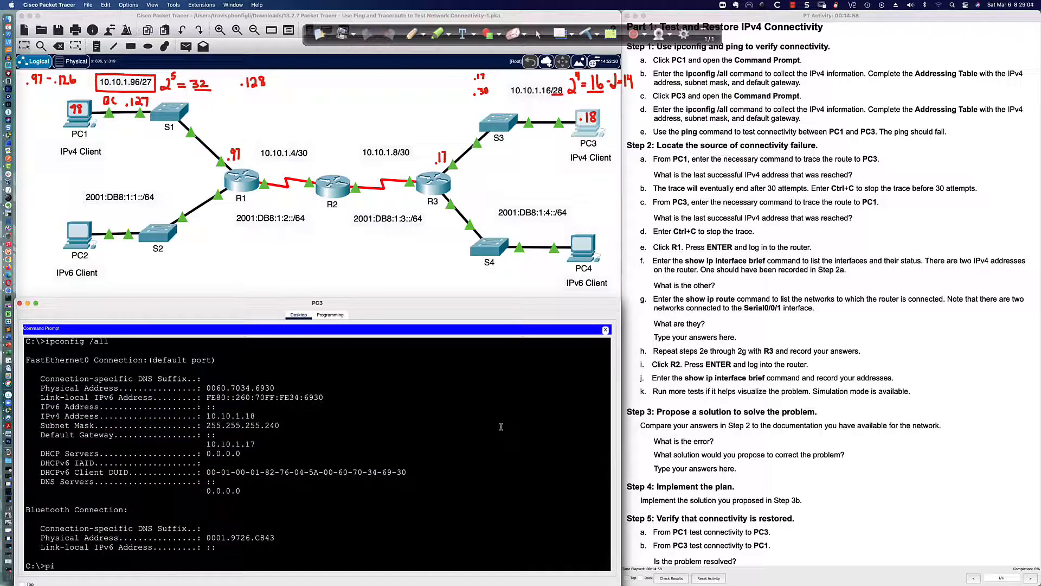
pyautogui.write('ng 10.10.1.17')
pyautogui.press('Return')
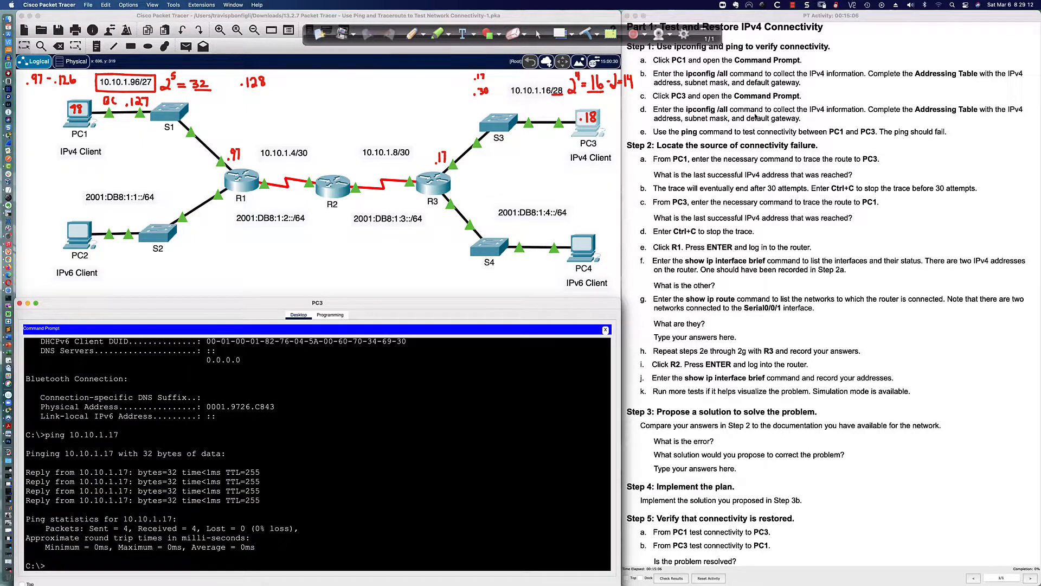
pyautogui.scroll(-3, 755, 116)
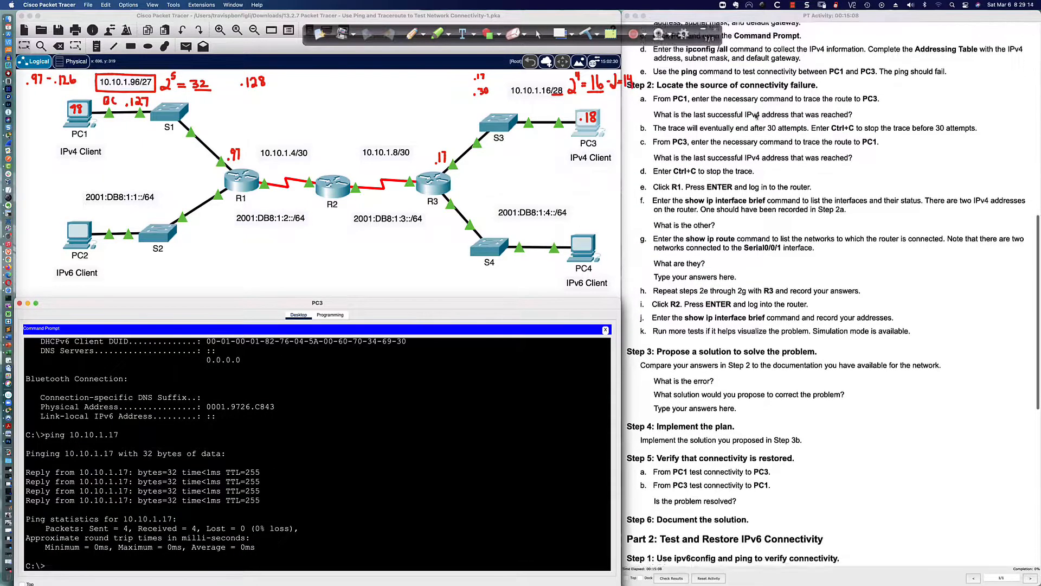
pyautogui.scroll(-1, 756, 115)
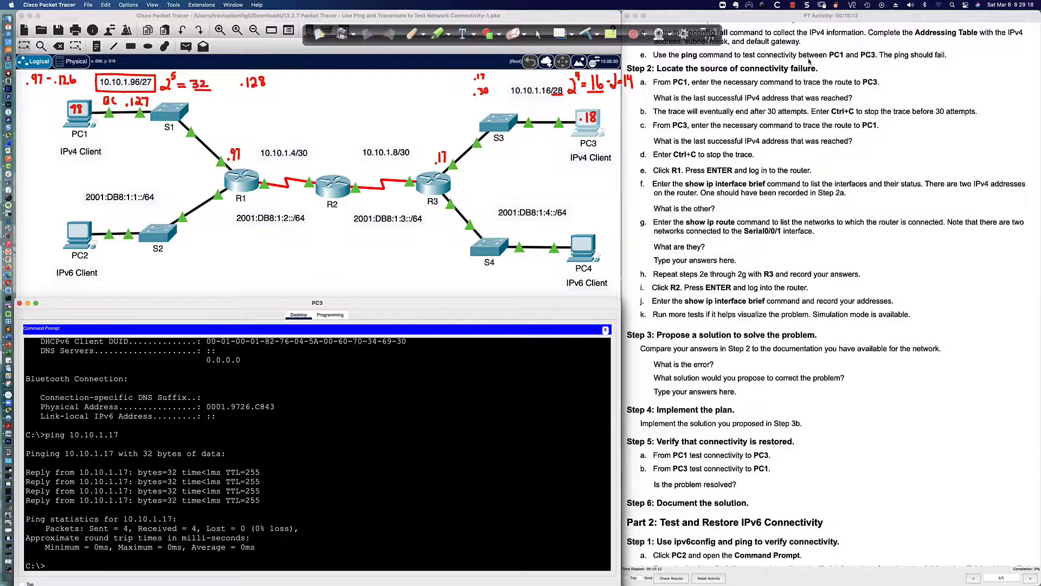
pyautogui.scroll(-1, 809, 62)
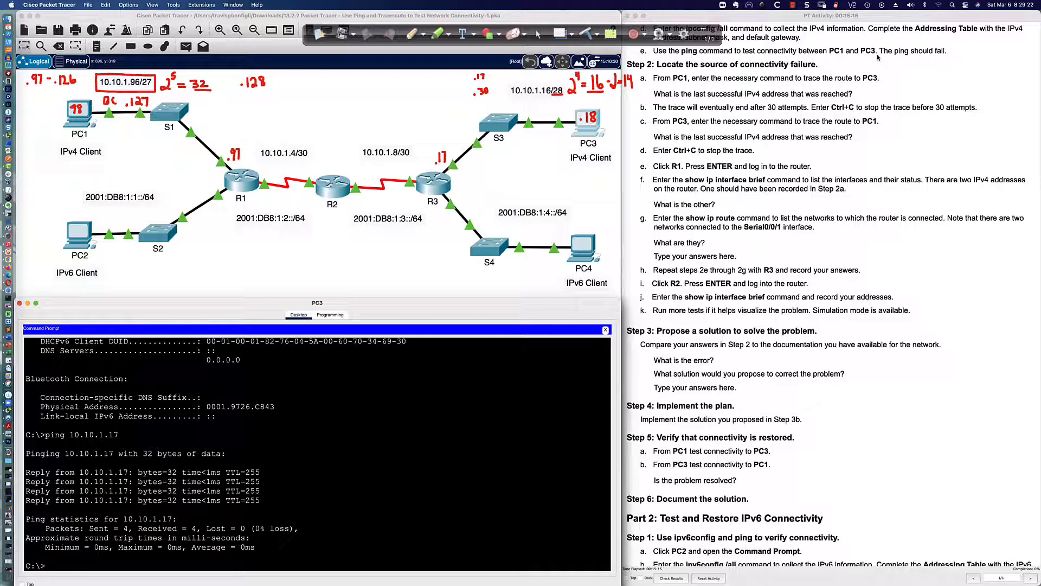
# Ping 10.10.1.16 from PC1; it fails with destination host unreachable from 10.10.1.97
pyautogui.click(80, 115)
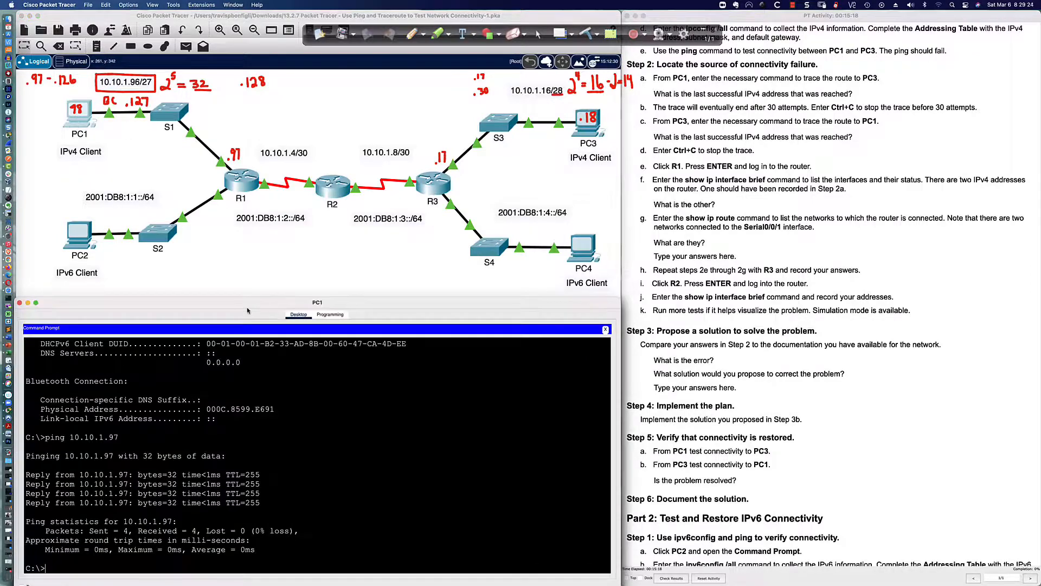
pyautogui.press('Return')
pyautogui.press('Return')
pyautogui.press('Return')
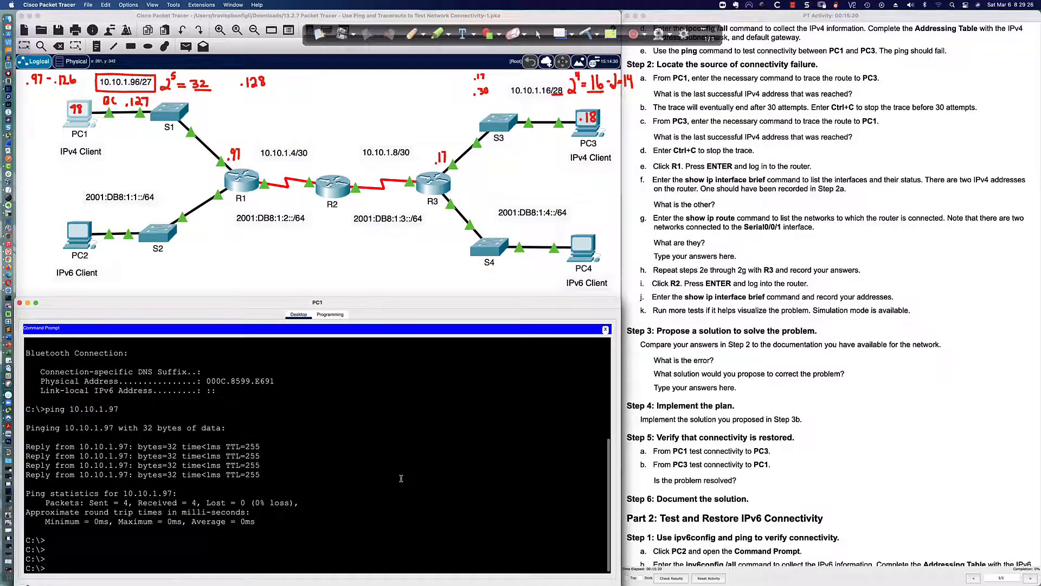
pyautogui.write('ping 10.10.1.')
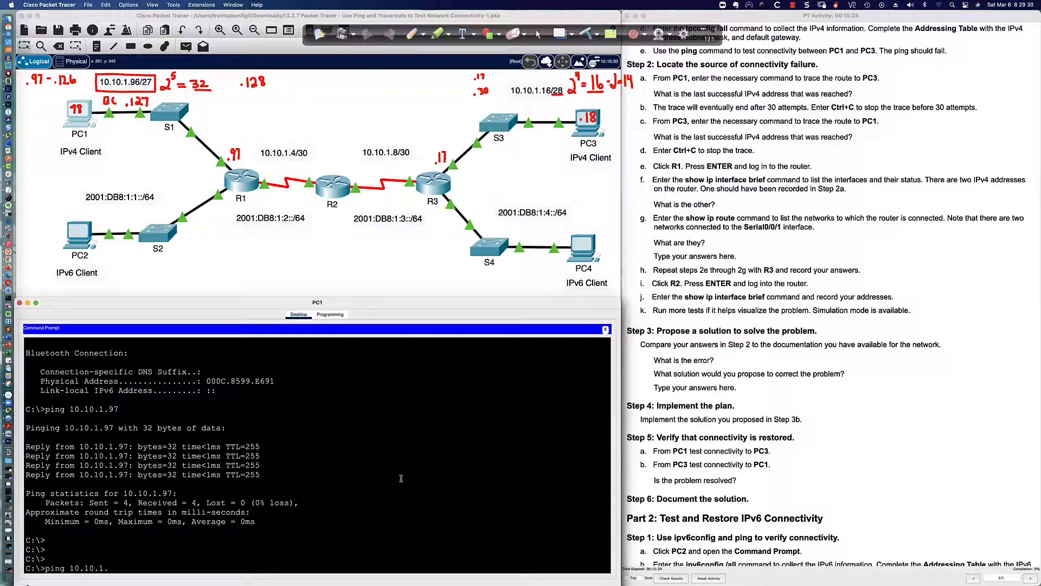
pyautogui.write('16')
pyautogui.press('Return')
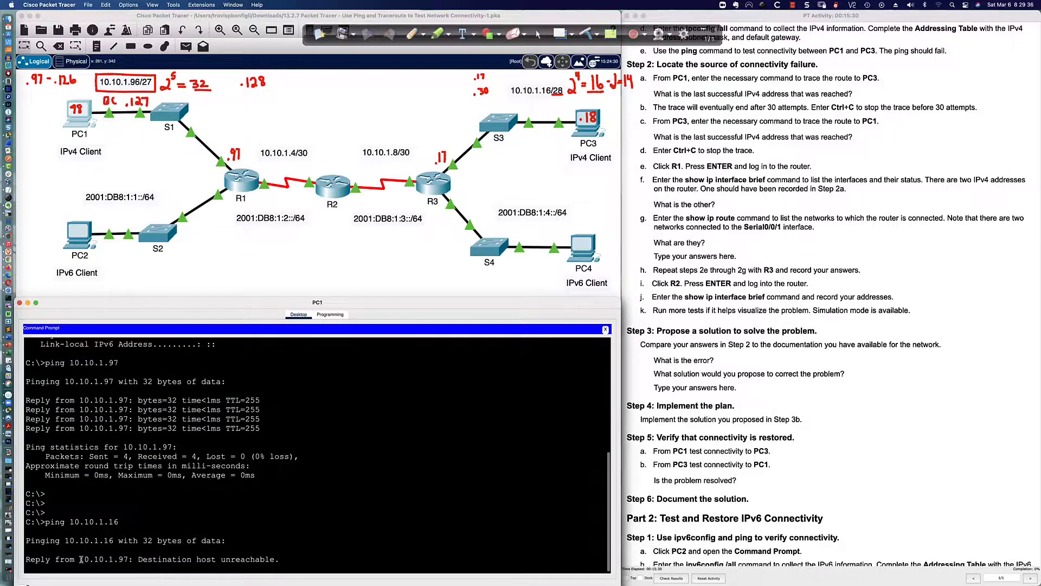
pyautogui.moveTo(83, 559); pyautogui.dragTo(134, 560)
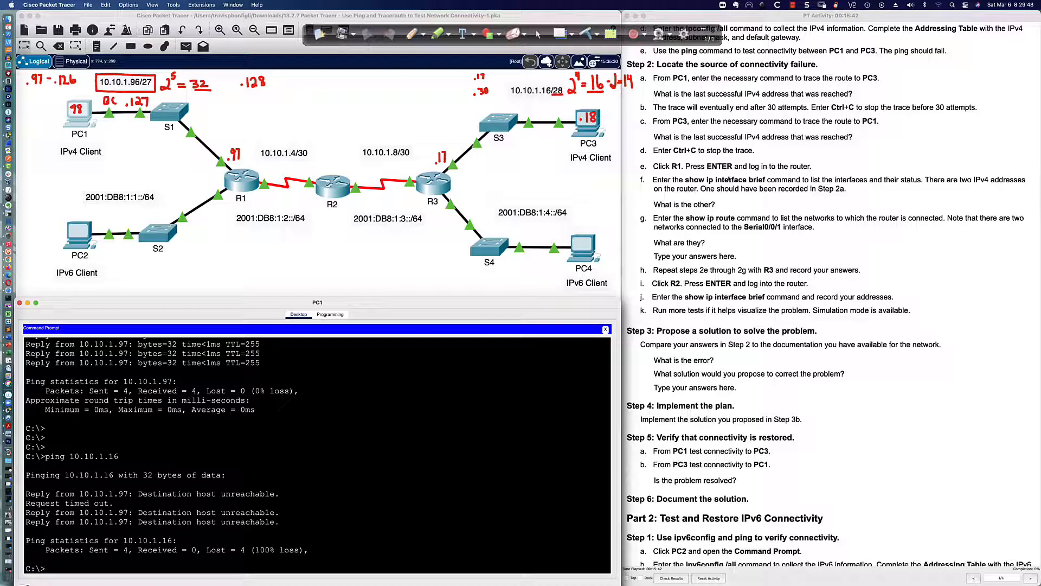
pyautogui.scroll(-2, 738, 84)
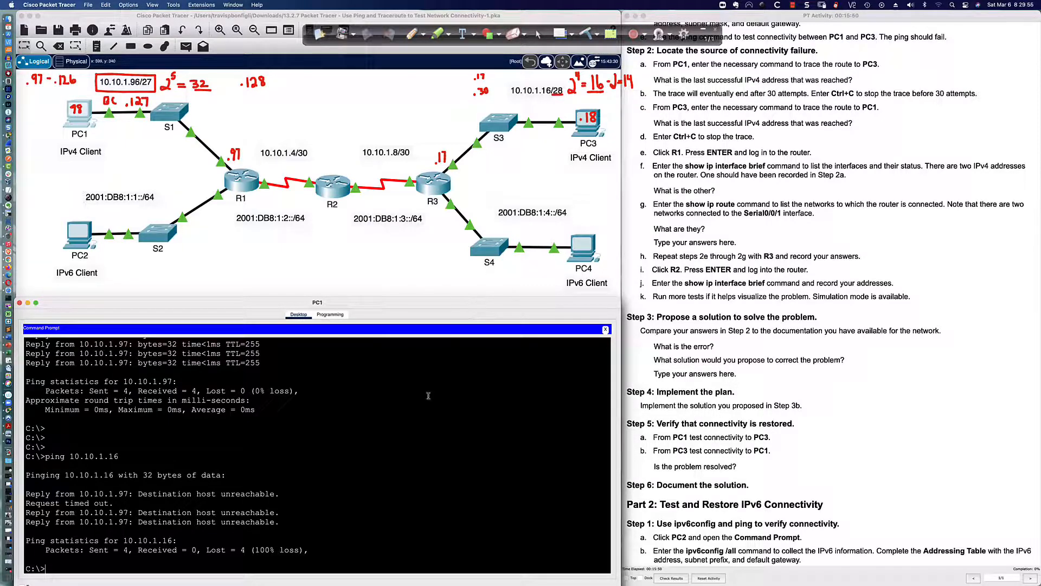
pyautogui.click(428, 459)
# Ping PC3 at 10.10.1.18 from PC1 and stop it after it fails
pyautogui.write('tracert')
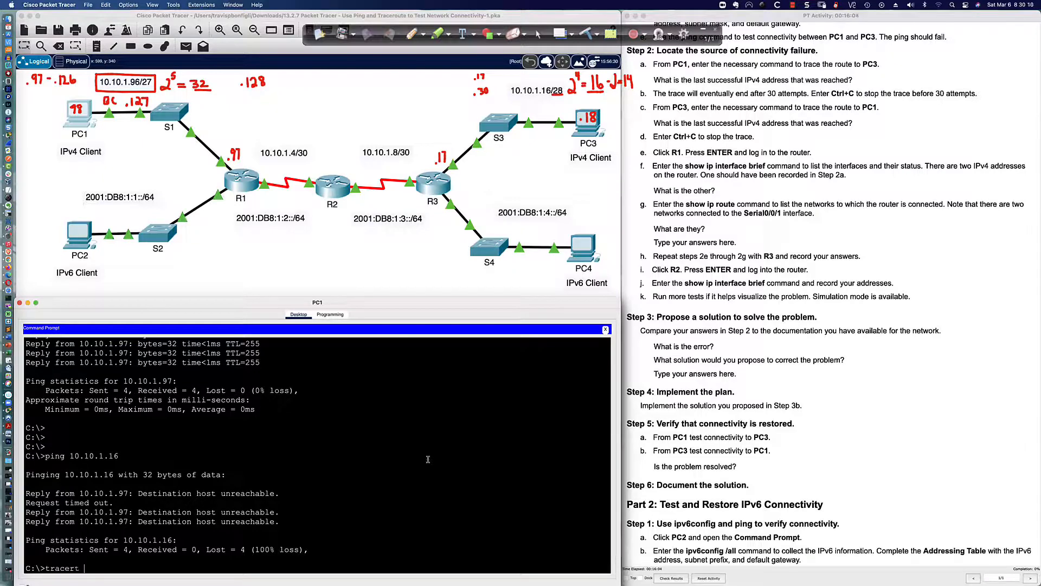
pyautogui.write(' 10.1')
pyautogui.write('.10.1.18')
pyautogui.press('BackSpace')
pyautogui.press('BackSpace')
pyautogui.press('BackSpace')
pyautogui.press('BackSpace')
pyautogui.press('BackSpace')
pyautogui.press('BackSpace')
pyautogui.press('BackSpace')
pyautogui.press('BackSpace')
pyautogui.press('BackSpace')
pyautogui.press('BackSpace')
pyautogui.press('BackSpace')
pyautogui.press('BackSpace')
pyautogui.press('BackSpace')
pyautogui.press('BackSpace')
pyautogui.write('ping 10.10.1.18')
pyautogui.press('Return')
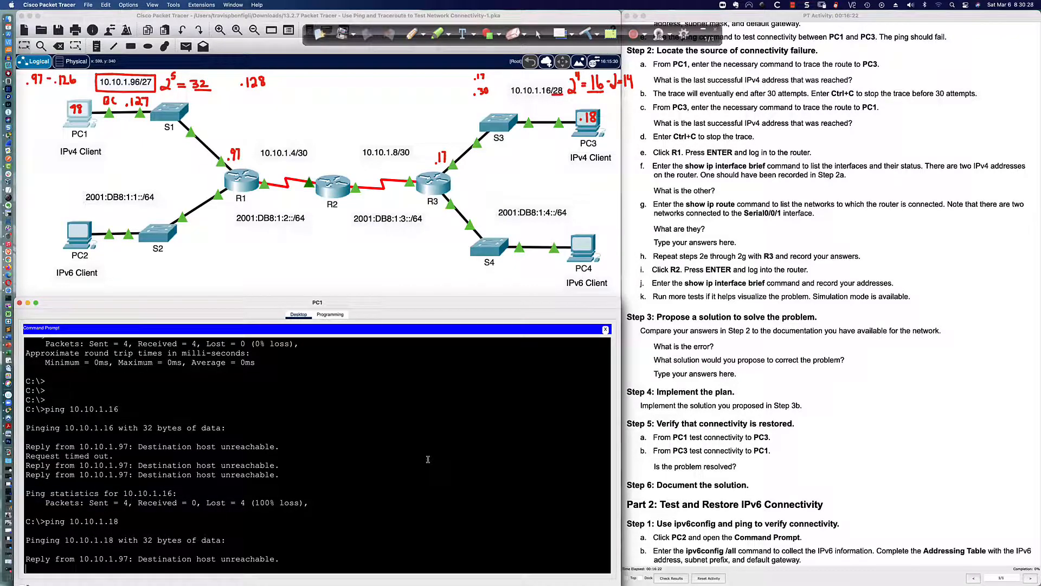
pyautogui.hotkey('ctrl', 'c')
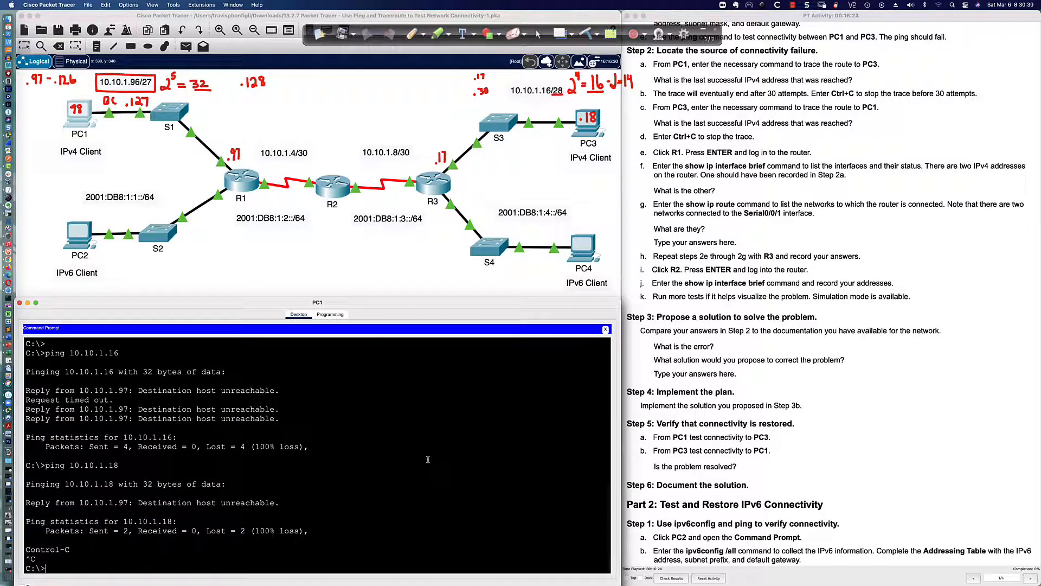
# Trace the route from PC1 to 10.10.1.18, stopping it once replies end after 10.10.1.97
pyautogui.write('tracert 10.10.1.18')
pyautogui.press('Return')
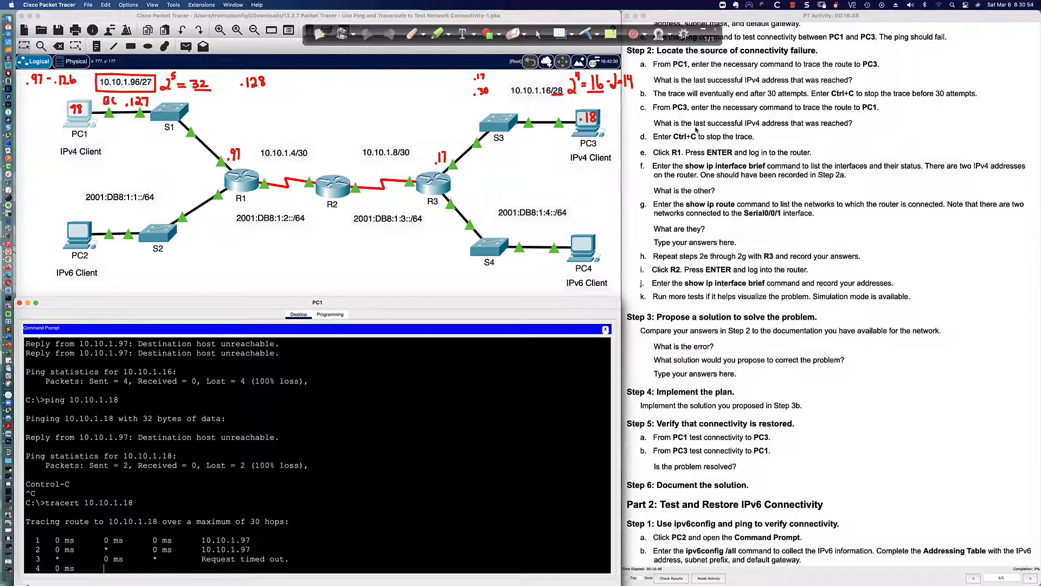
pyautogui.scroll(-2, 752, 98)
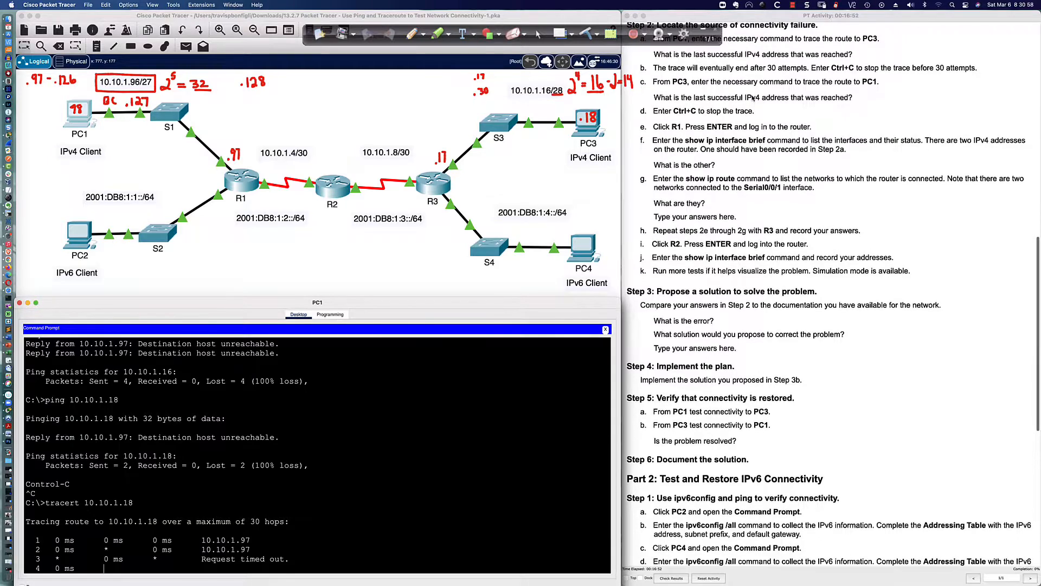
pyautogui.scroll(-1, 752, 98)
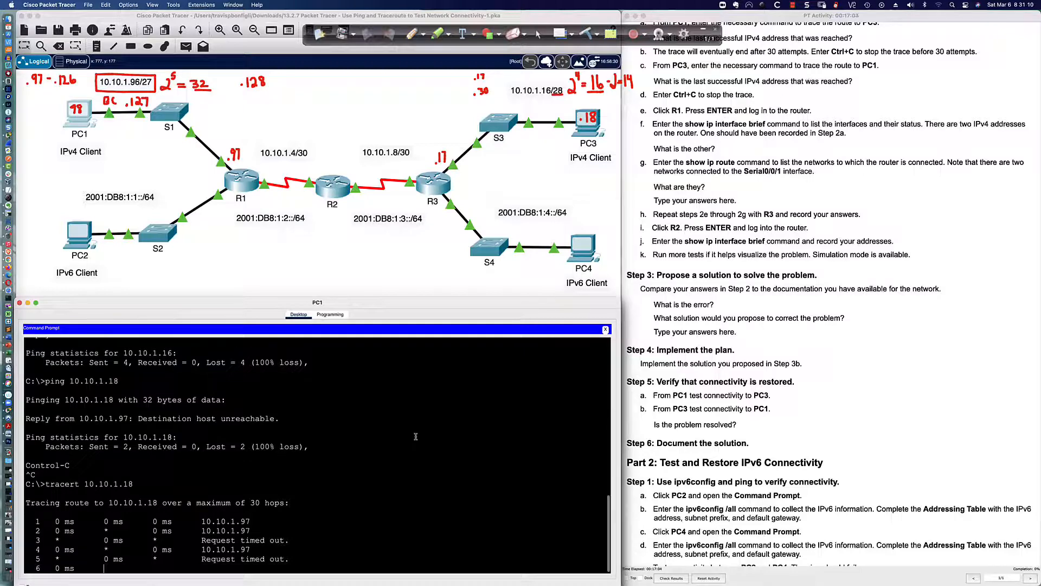
pyautogui.hotkey('ctrl', 'c')
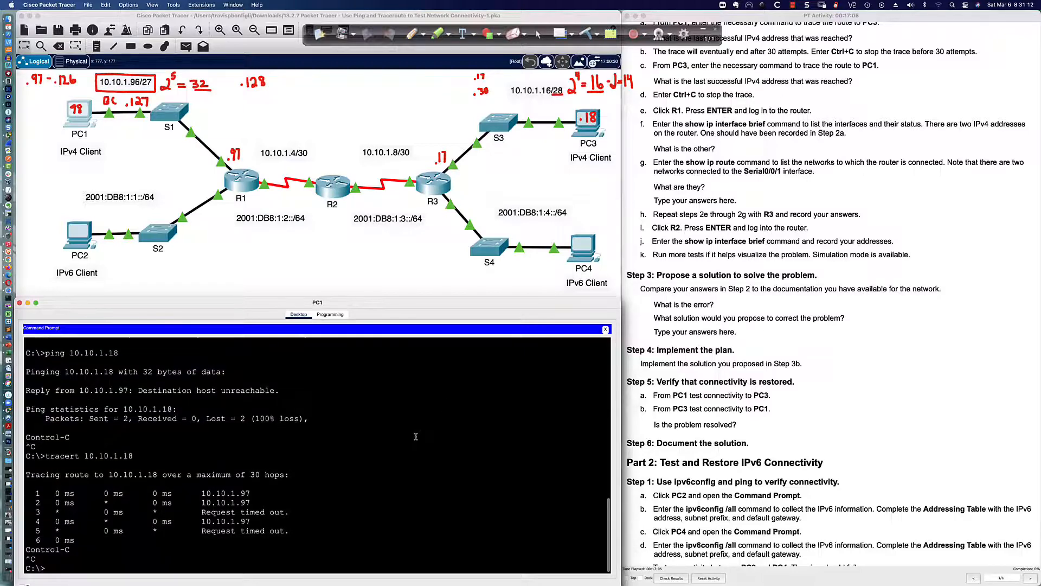
# Trace the route from PC3 to 10.10.1.98, stopping it once it stalls after 10.10.1.17
pyautogui.click(585, 133)
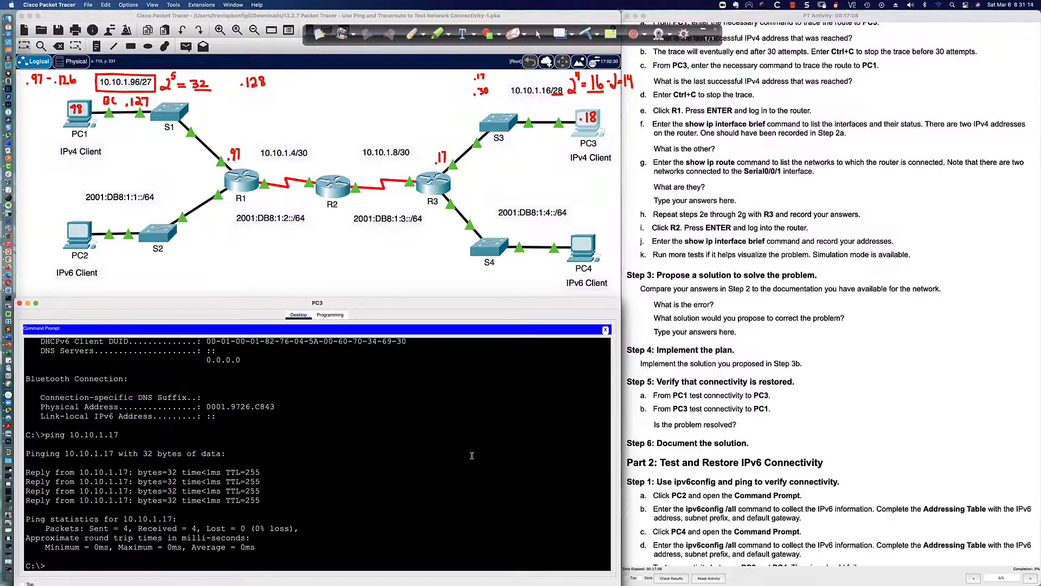
pyautogui.write('tracert 1')
pyautogui.write('0.10.1.98')
pyautogui.press('Return')
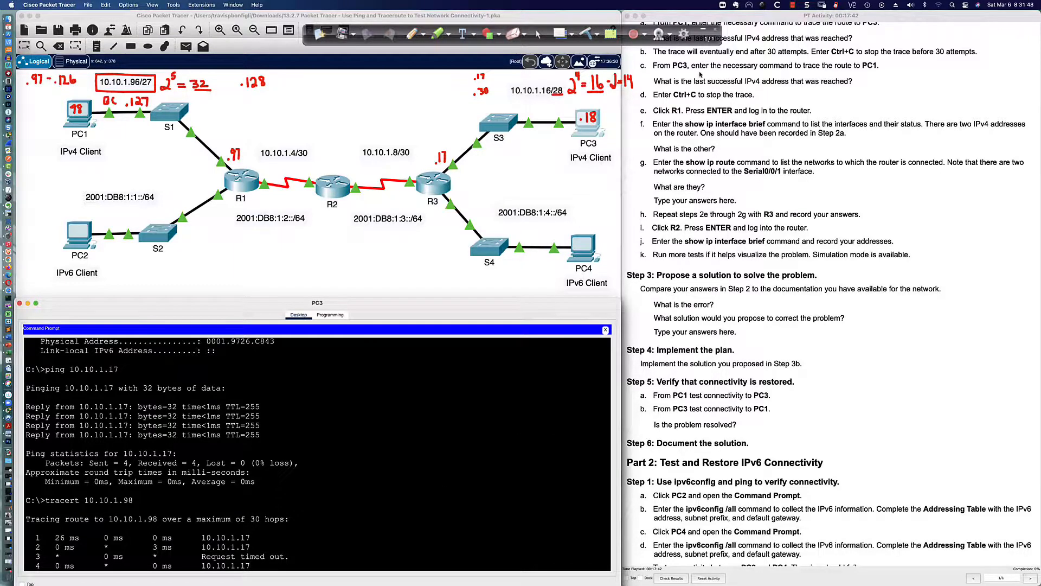
pyautogui.scroll(-3, 676, 74)
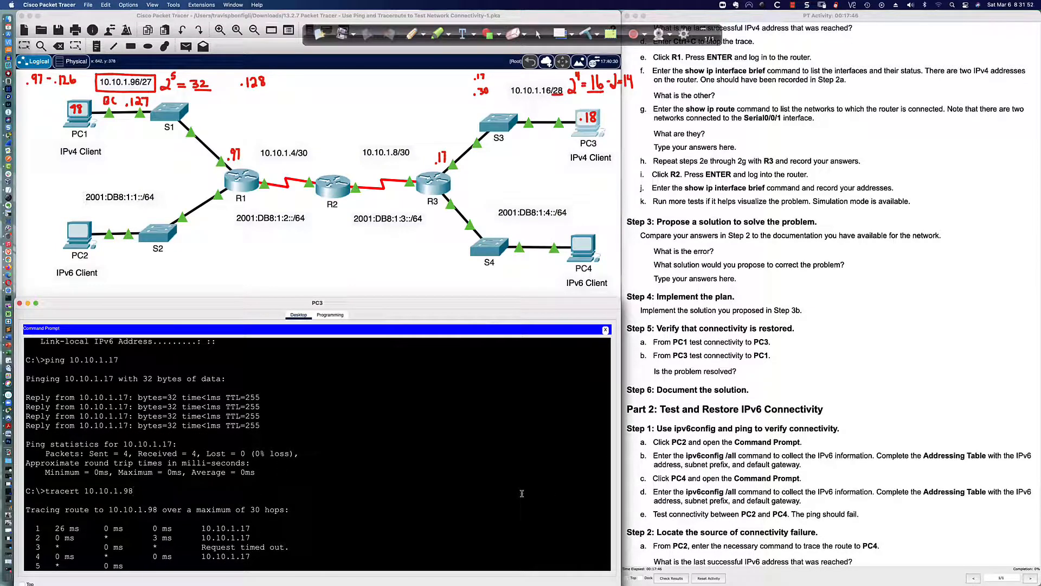
pyautogui.hotkey('ctrl', 'c')
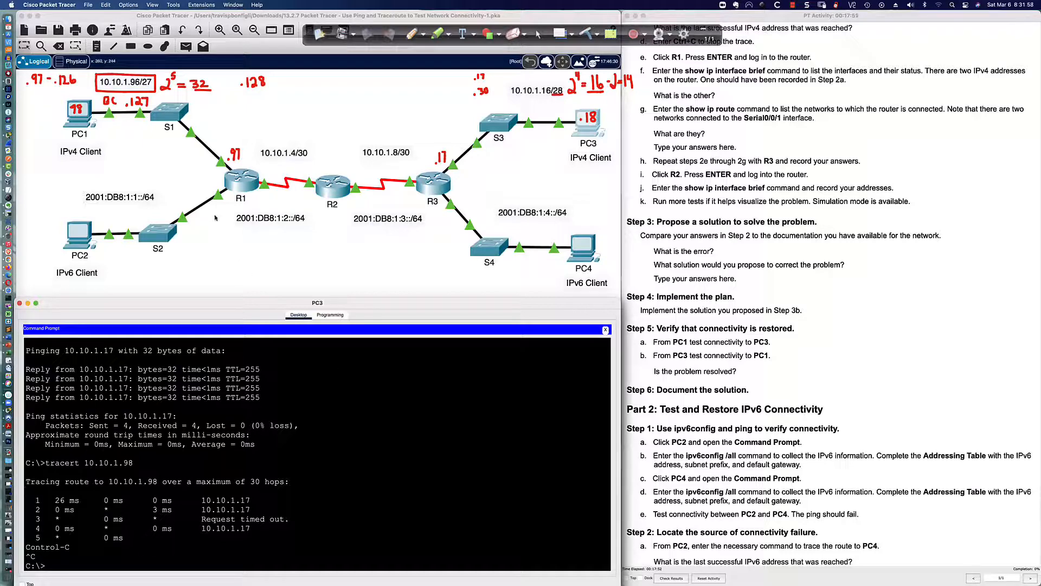
pyautogui.click(240, 180)
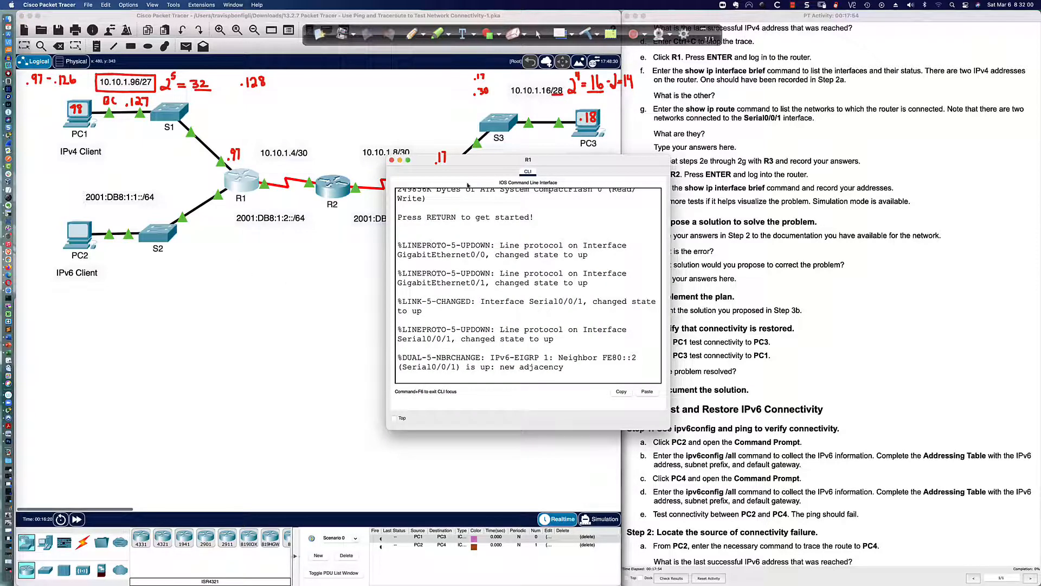
# Move R1's console to the lower left, enlarge it, and log in with the console password
pyautogui.moveTo(461, 183); pyautogui.dragTo(92, 340)
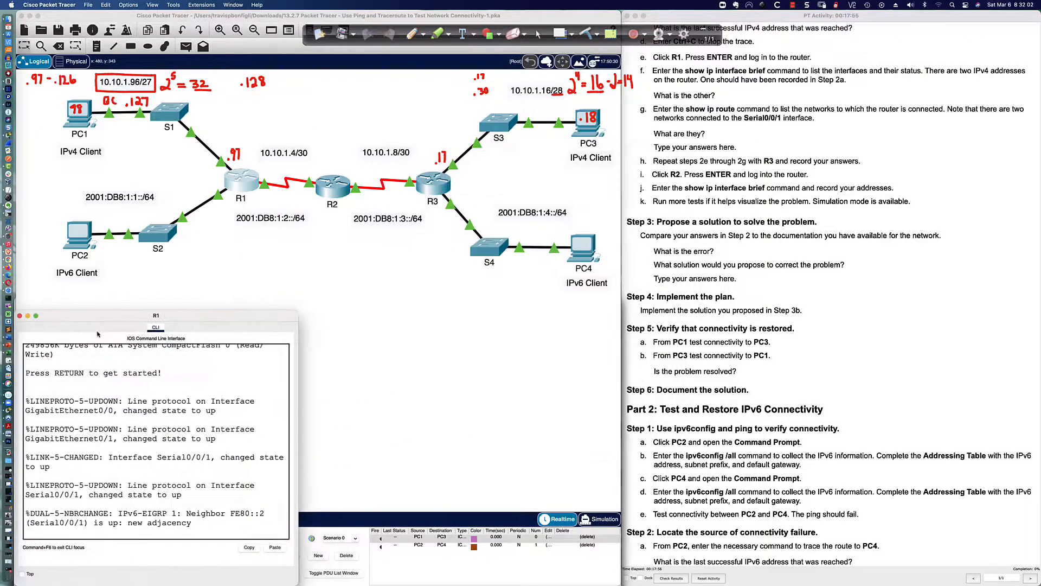
pyautogui.moveTo(295, 315); pyautogui.dragTo(620, 295)
pyautogui.press('Return')
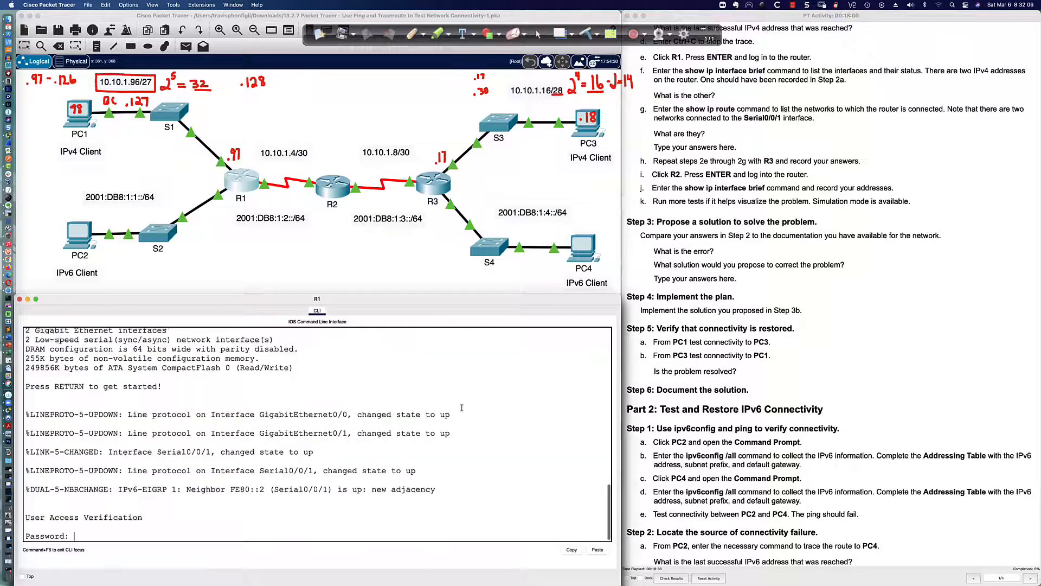
pyautogui.press('Return')
pyautogui.press('Return')
pyautogui.press('Return')
pyautogui.press('Return')
pyautogui.press('Return')
pyautogui.write('cisco')
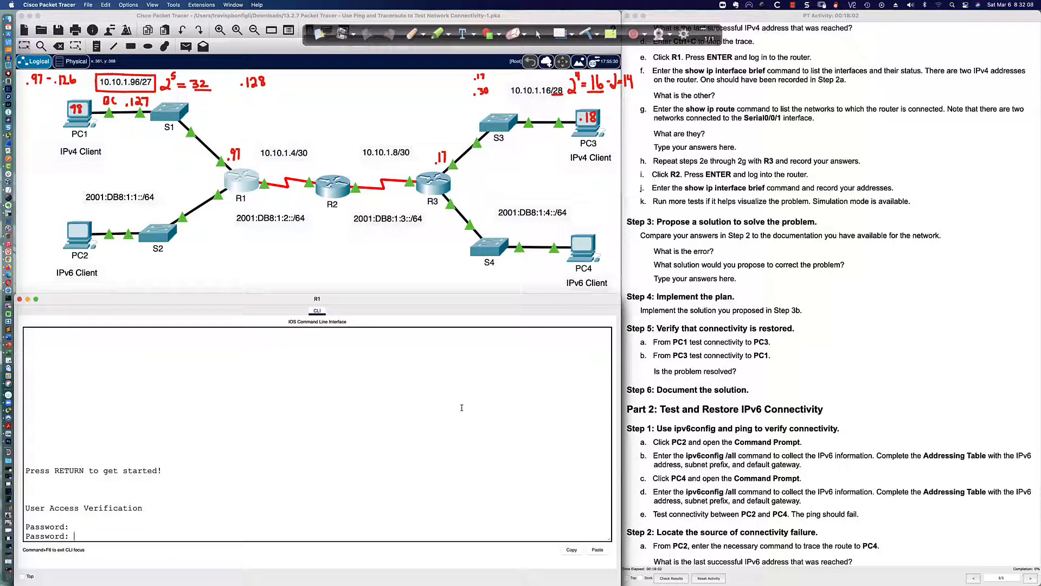
# Enter privileged mode and list R1's interfaces: G0/1 at 10.10.1.97, S0/0/1 at 10.10.1.6
pyautogui.press('Return')
pyautogui.write('en')
pyautogui.press('Return')
pyautogui.write('class')
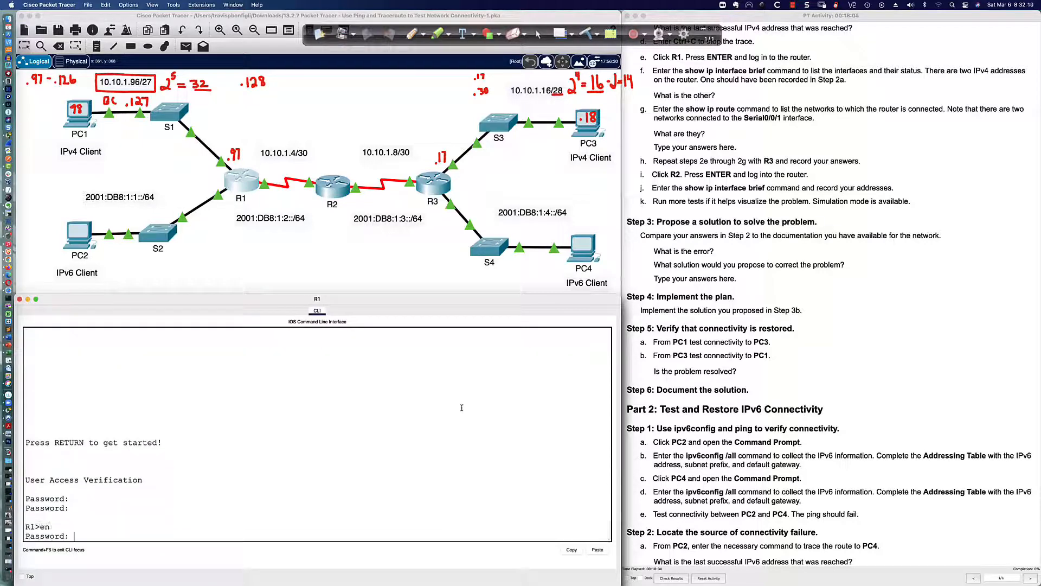
pyautogui.press('Return')
pyautogui.press('Return')
pyautogui.press('Return')
pyautogui.press('Return')
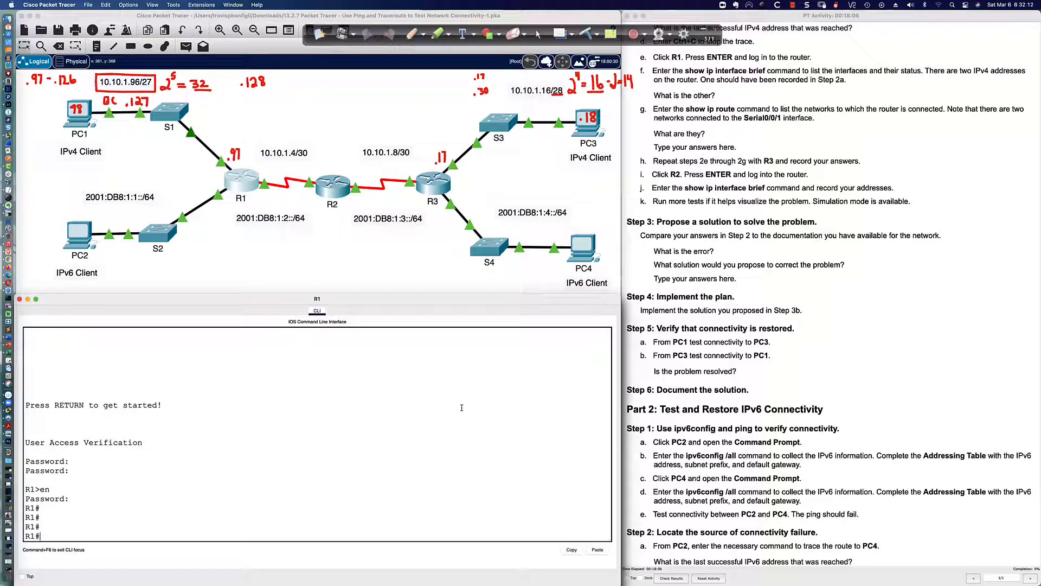
pyautogui.write('sh ip int bri')
pyautogui.press('Return')
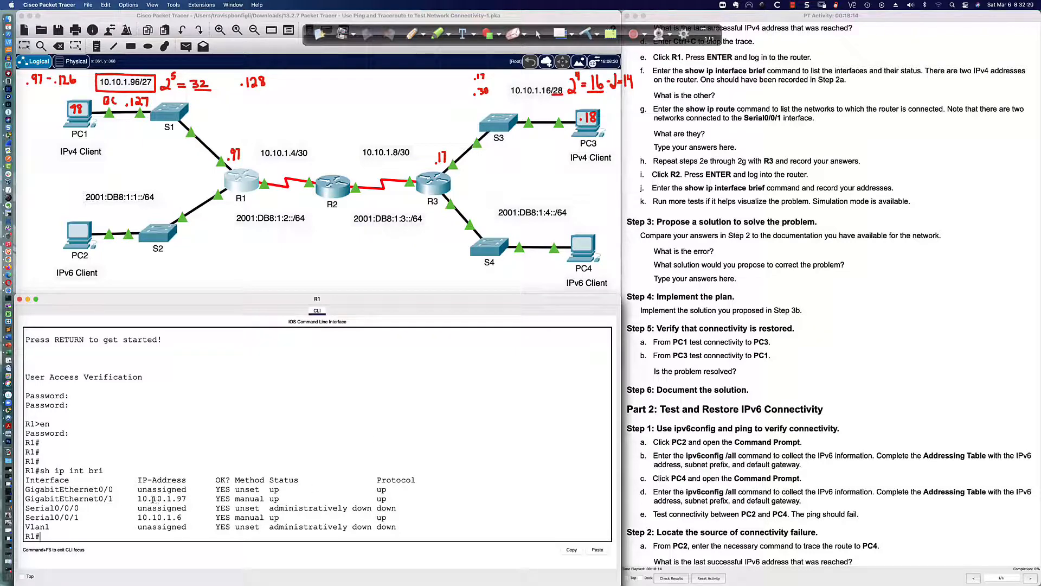
pyautogui.moveTo(138, 498); pyautogui.dragTo(187, 498)
pyautogui.moveTo(26, 518); pyautogui.dragTo(187, 519)
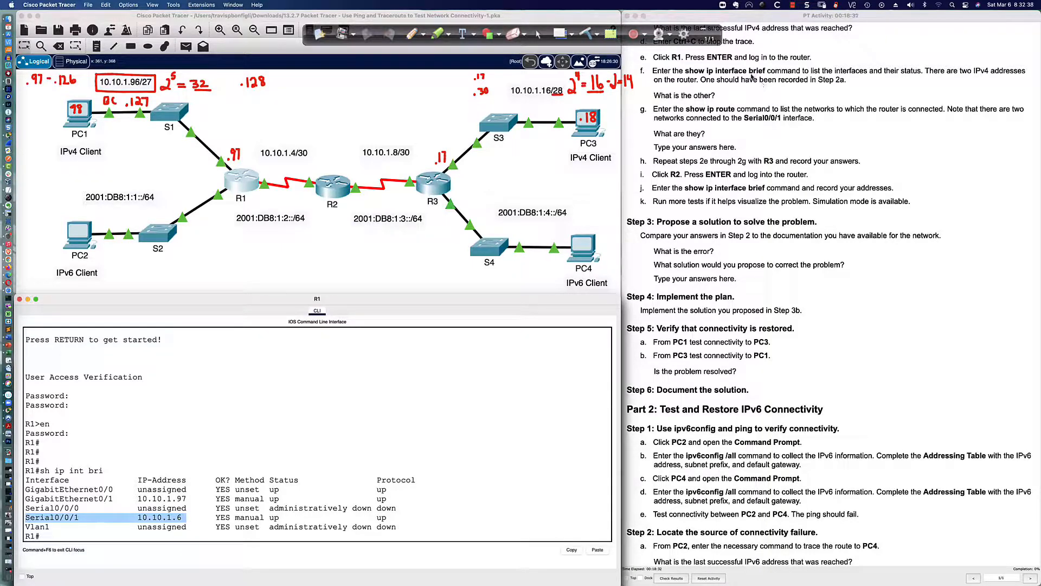
pyautogui.scroll(-3, 751, 77)
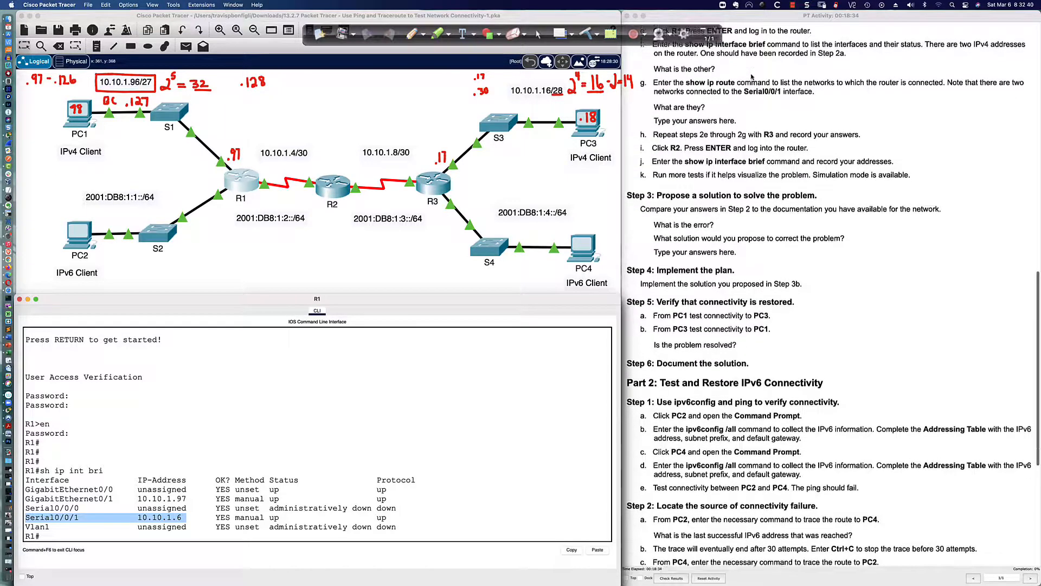
pyautogui.scroll(2, 752, 77)
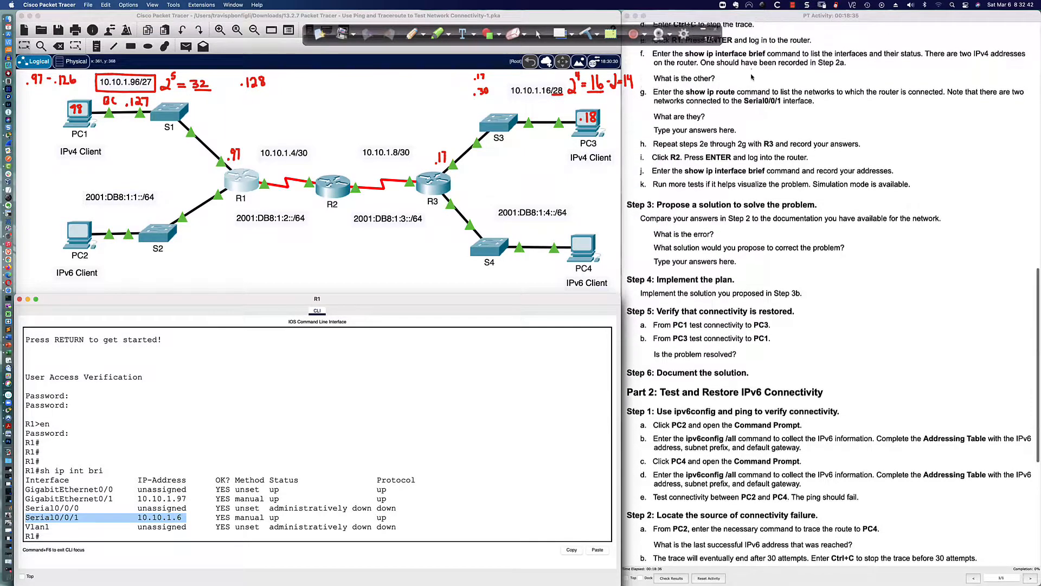
pyautogui.scroll(-1, 751, 78)
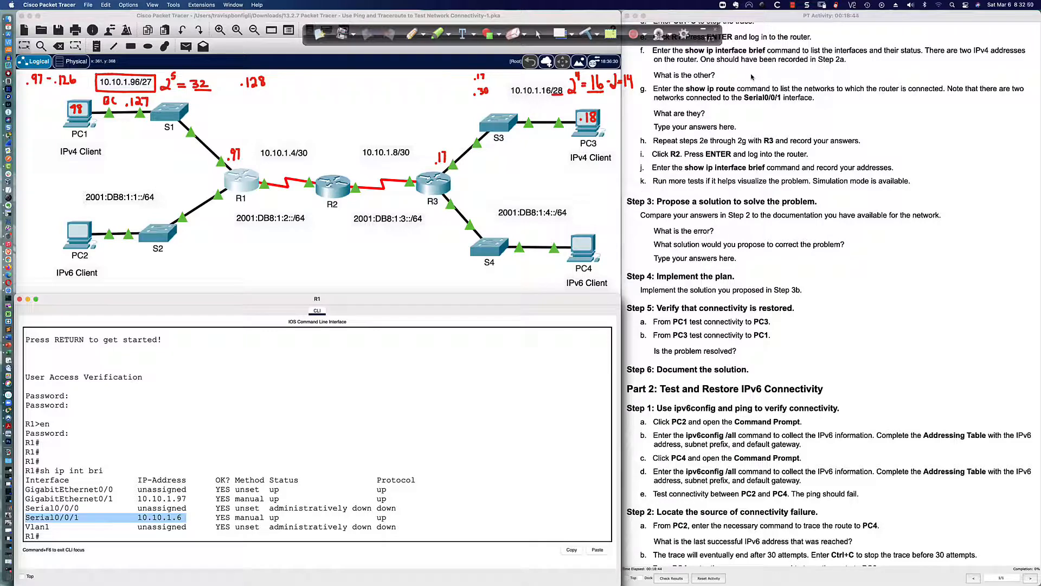
pyautogui.scroll(-1, 751, 78)
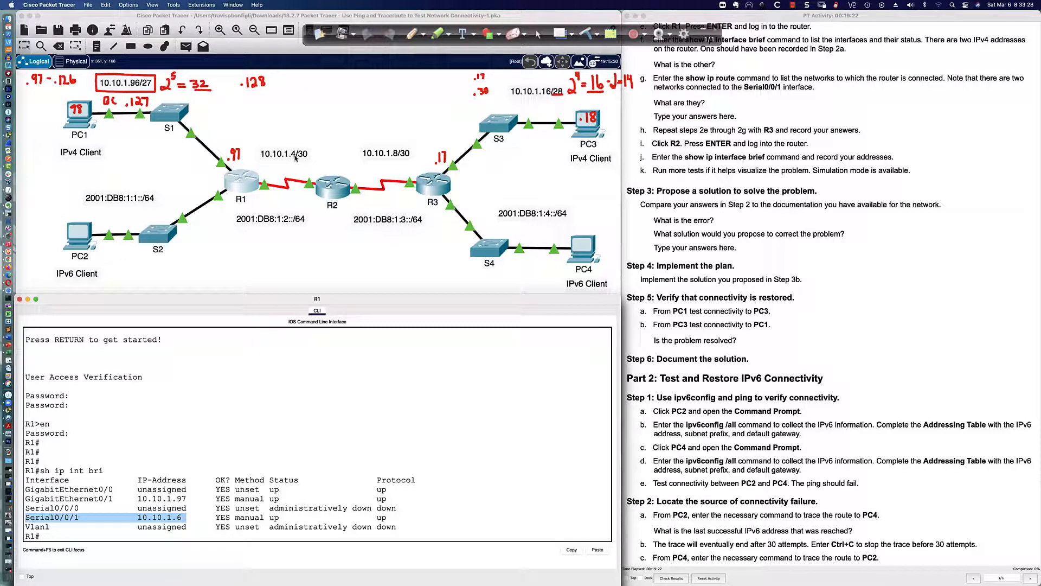
pyautogui.click(413, 34)
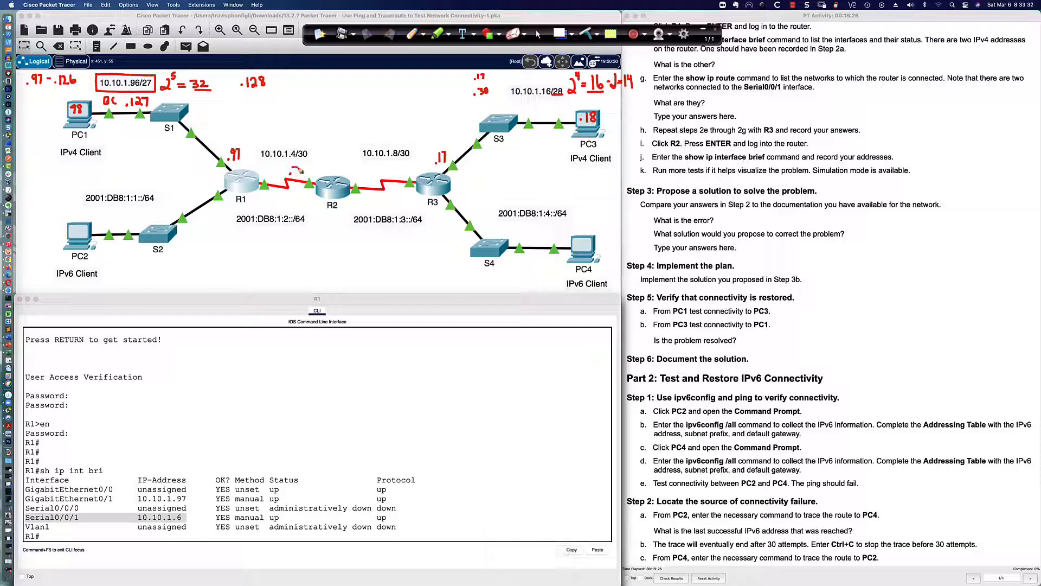
pyautogui.moveTo(292, 169); pyautogui.dragTo(294, 181)
pyautogui.moveTo(304, 143)
pyautogui.mouseDown()
pyautogui.moveTo(259, 144)
pyautogui.moveTo(264, 181)
pyautogui.moveTo(306, 179)
pyautogui.moveTo(304, 146)
pyautogui.mouseUp()
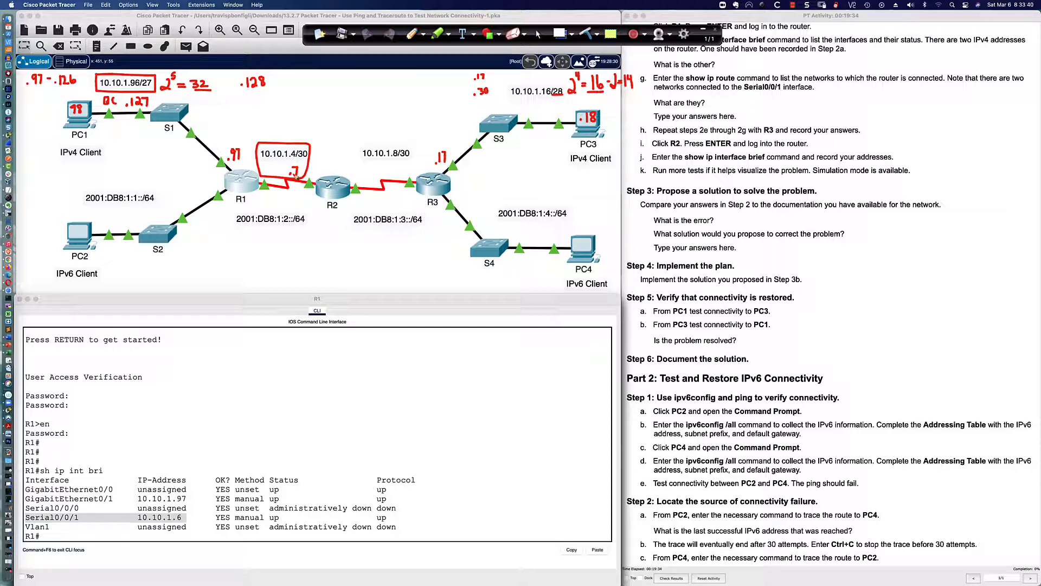
pyautogui.moveTo(284, 127); pyautogui.dragTo(303, 130)
pyautogui.click(296, 130)
pyautogui.click(539, 34)
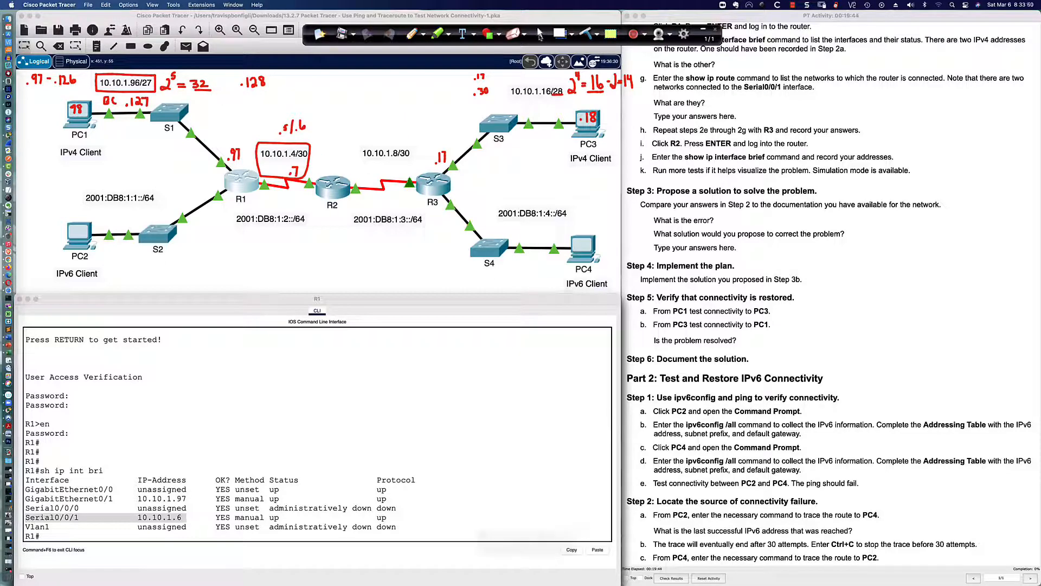
pyautogui.scroll(-3, 695, 91)
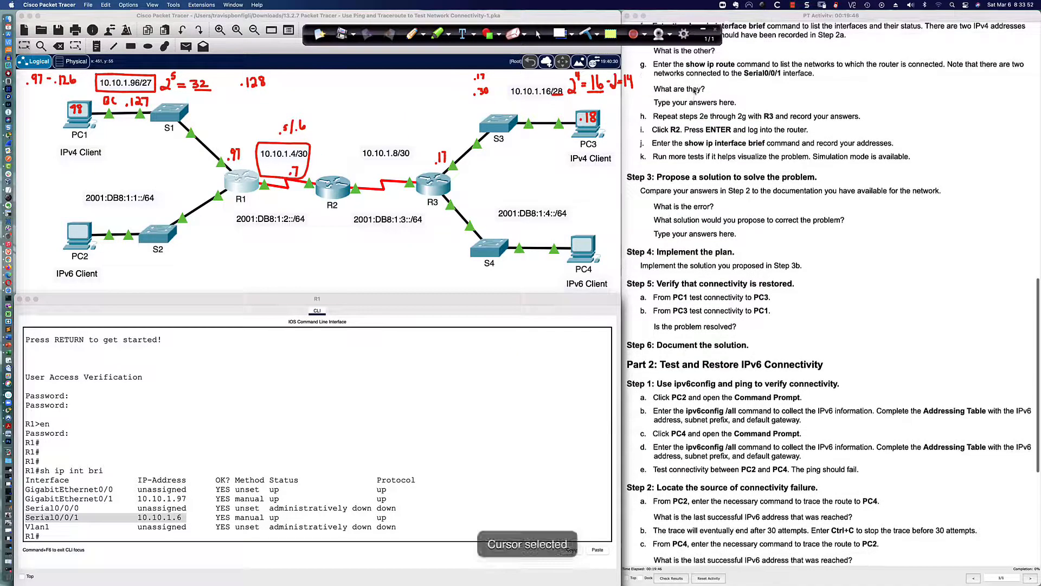
pyautogui.click(412, 417)
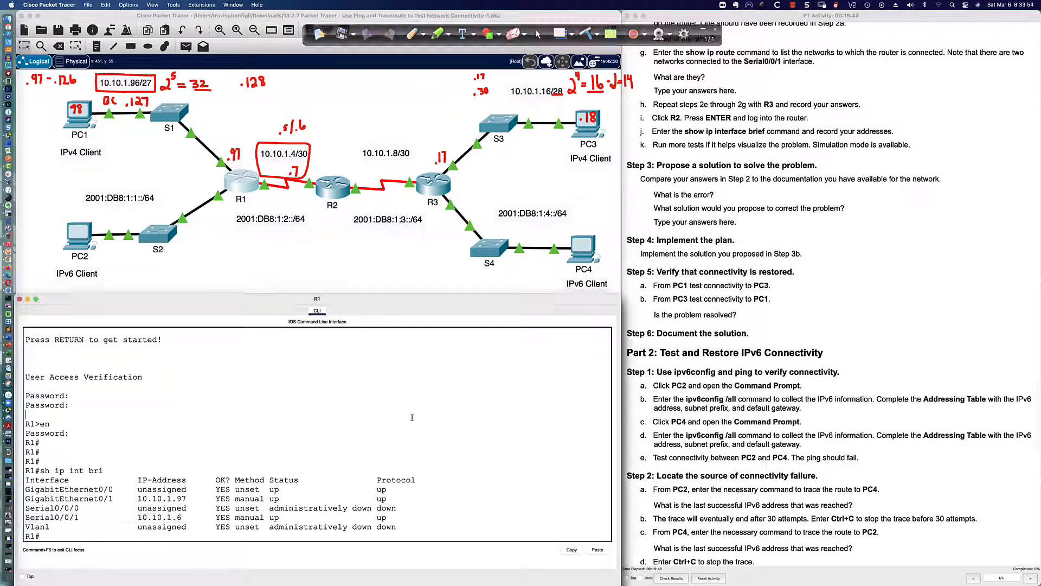
# Run sh ip route on R1 and highlight its two Serial0/0/1 routes for 10.10.1.4/30
pyautogui.press('Return')
pyautogui.press('Return')
pyautogui.press('Return')
pyautogui.write('sh ip route')
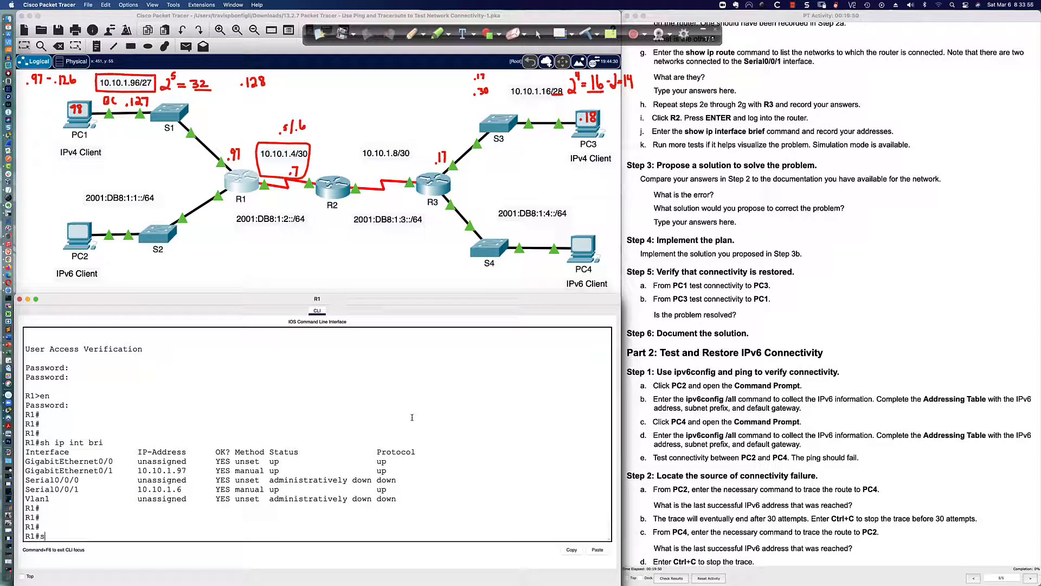
pyautogui.press('Return')
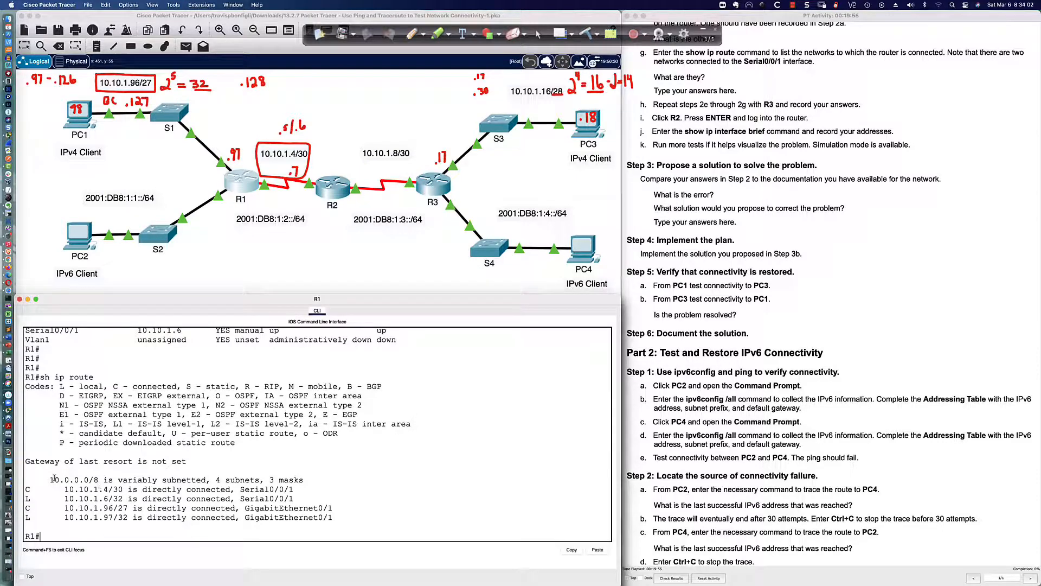
pyautogui.scroll(-1, 65, 496)
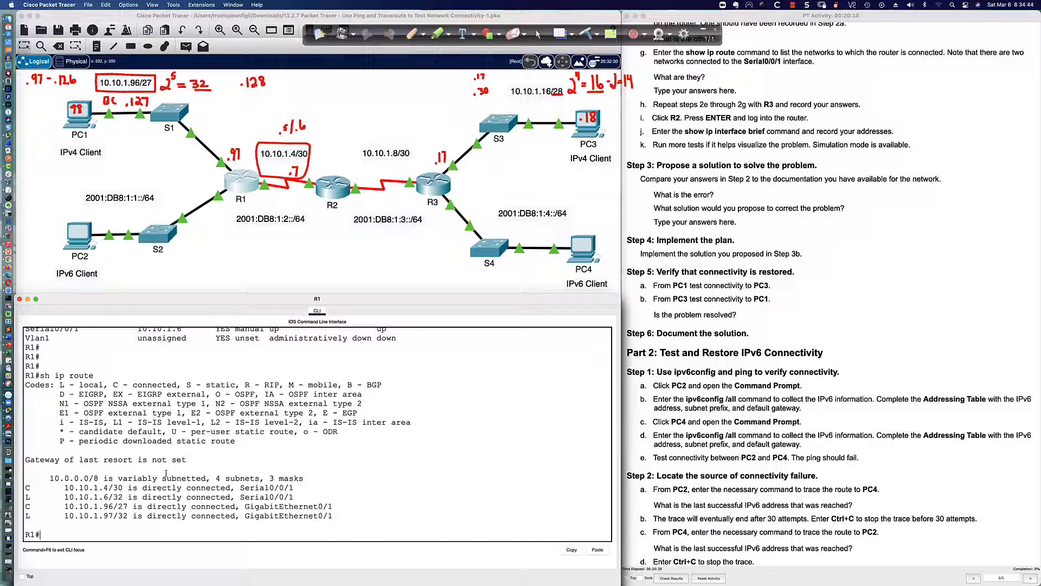
pyautogui.moveTo(61, 487); pyautogui.dragTo(303, 493)
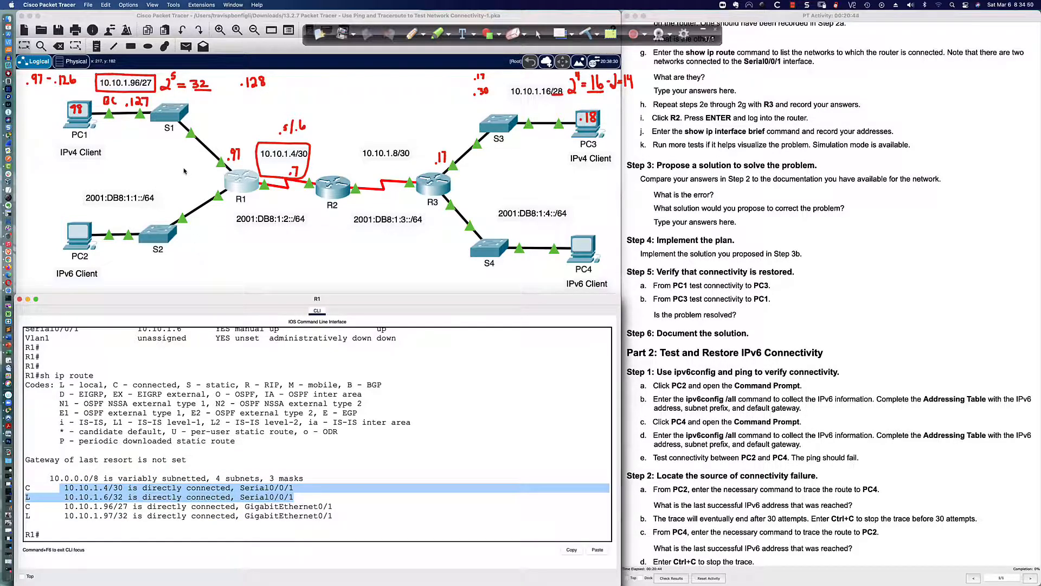
pyautogui.click(184, 171)
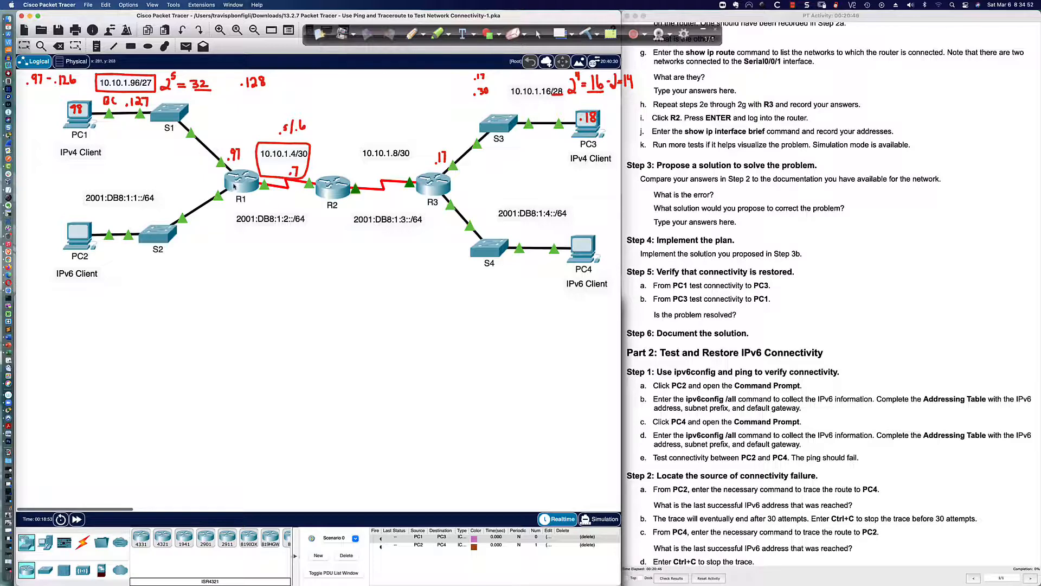
# Highlight R1's two GigabitEthernet0/1 routes for 10.10.1.96/27, then bring up PC1's Command Prompt
pyautogui.click(241, 181)
pyautogui.moveTo(64, 507); pyautogui.dragTo(333, 516)
pyautogui.click(63, 534)
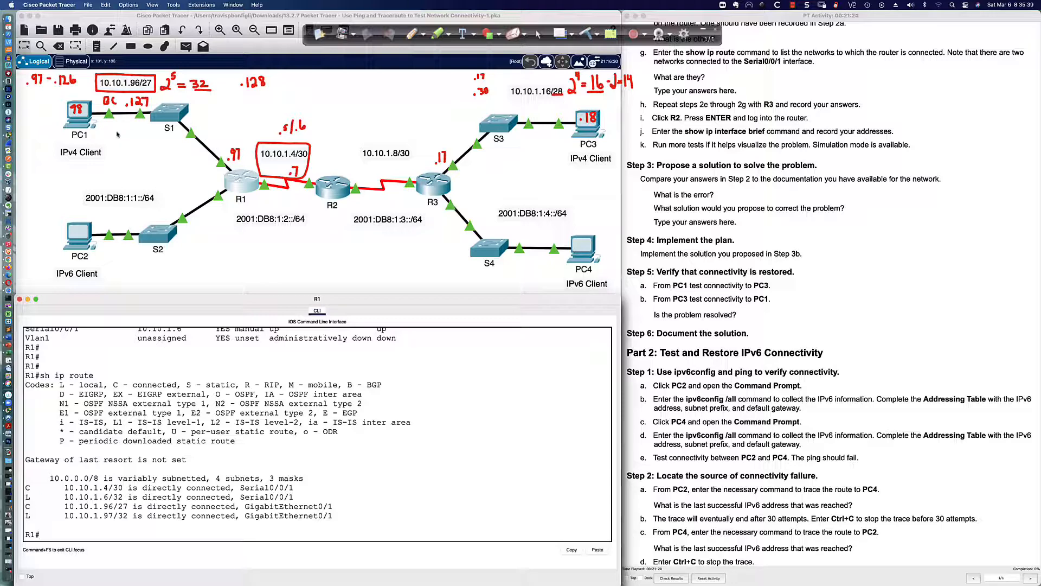
pyautogui.click(78, 114)
# Ping PC3 at 10.10.1.18 from PC1, see it still fails, and return to R1
pyautogui.write('p')
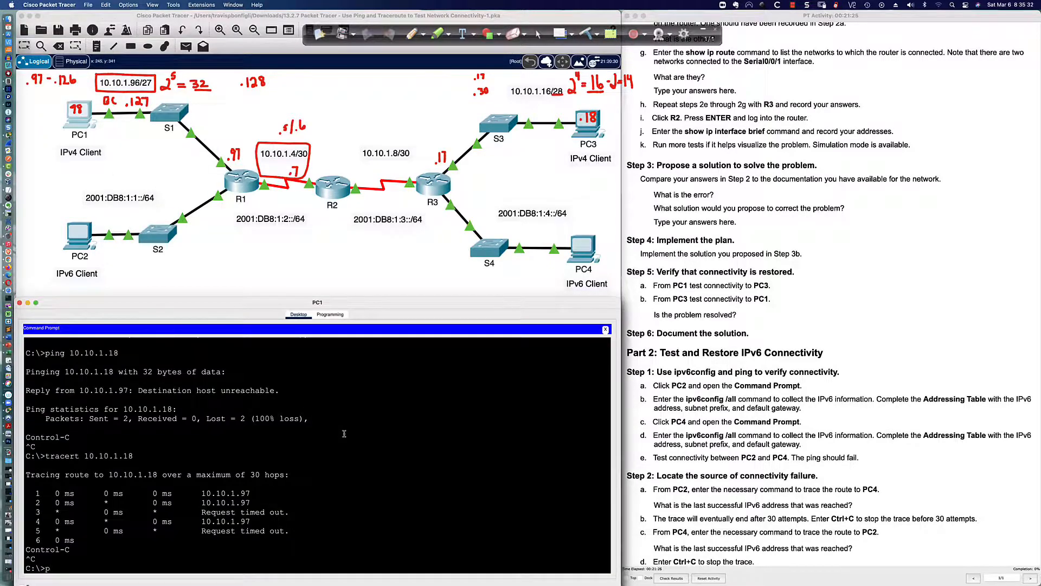
pyautogui.write('ing 10.10.1.18')
pyautogui.press('Return')
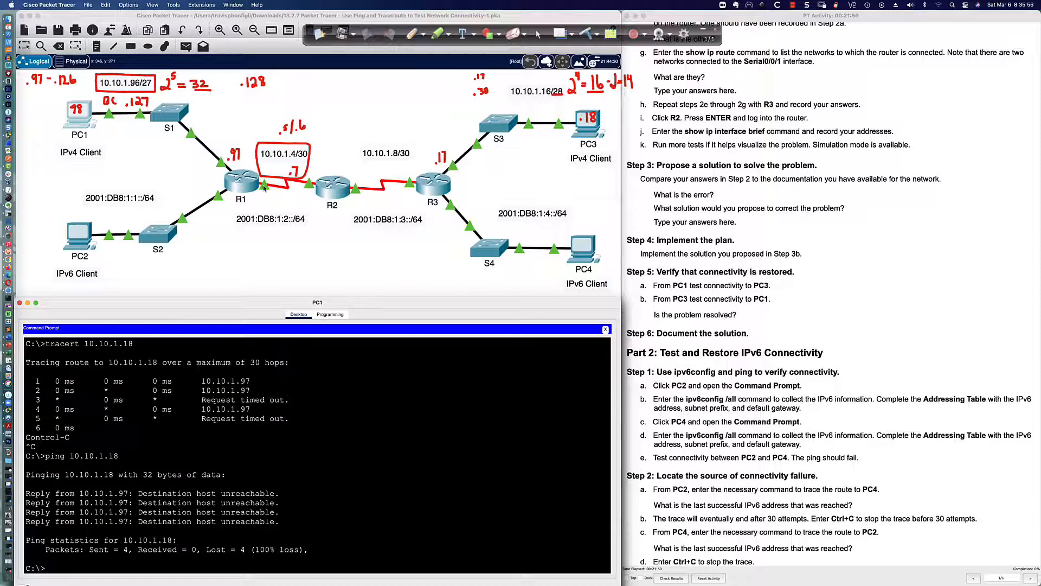
pyautogui.click(246, 183)
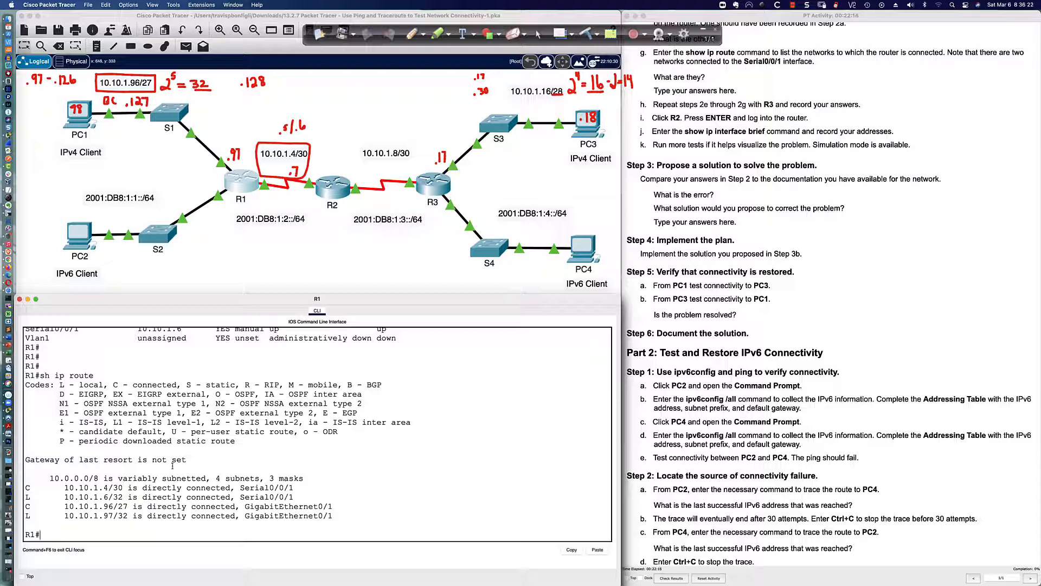
pyautogui.moveTo(25, 487); pyautogui.dragTo(299, 497)
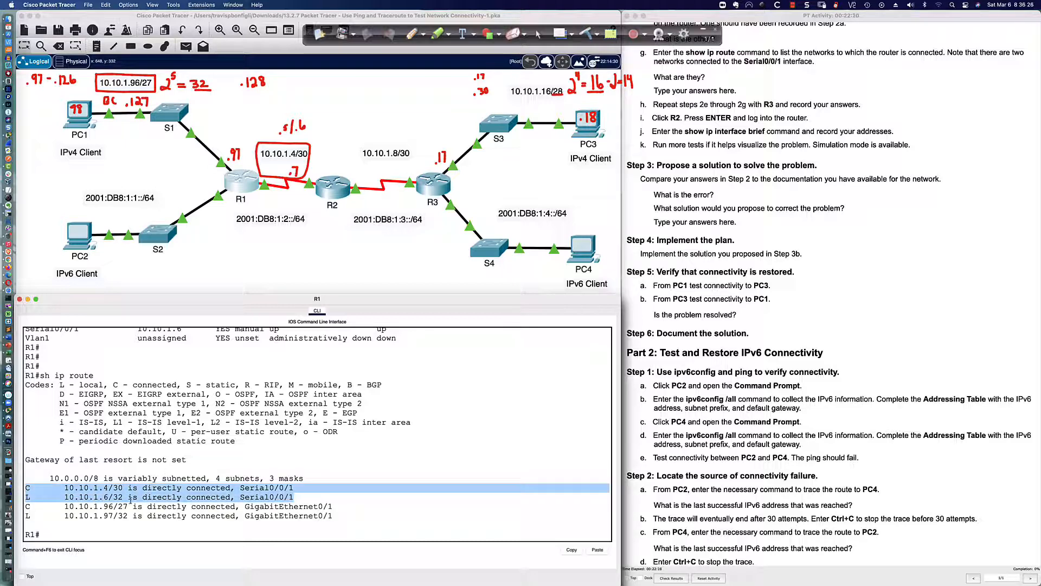
pyautogui.moveTo(69, 496); pyautogui.dragTo(130, 497)
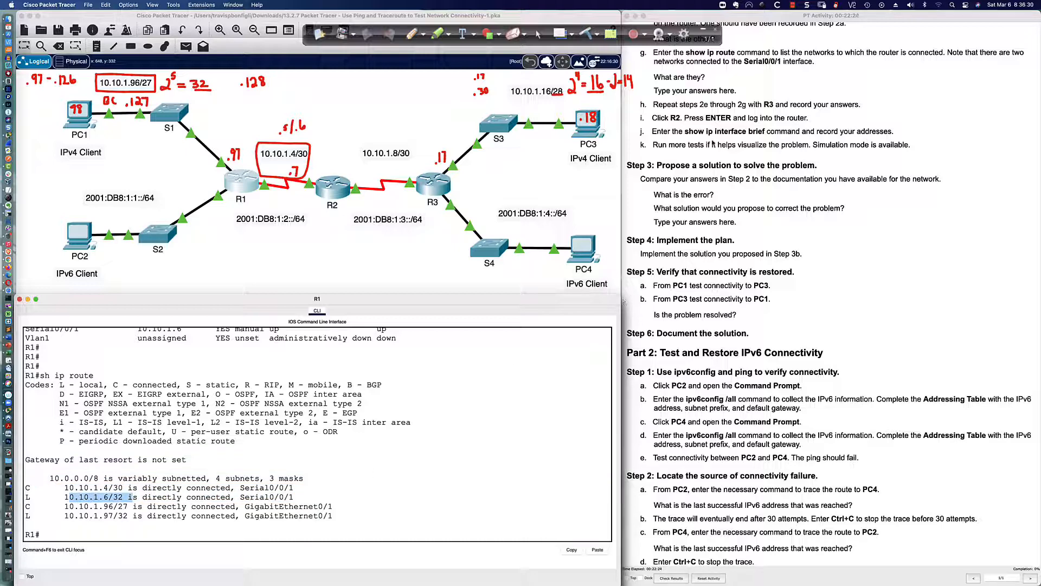
pyautogui.click(673, 116)
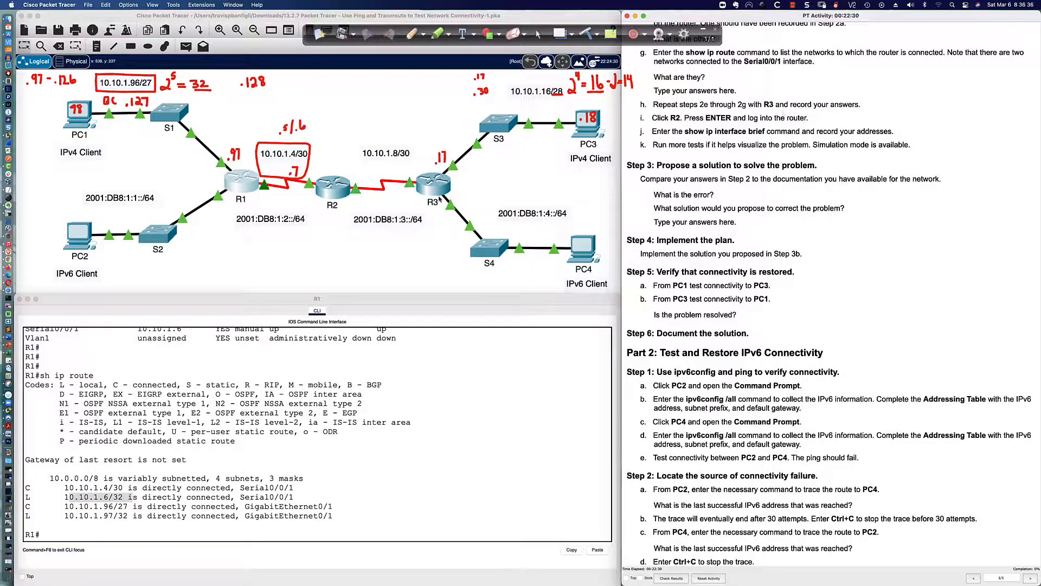
# Open R3's console, move it to the lower left, enlarge it, and log in
pyautogui.click(436, 184)
pyautogui.click(435, 184)
pyautogui.moveTo(499, 173); pyautogui.dragTo(116, 334)
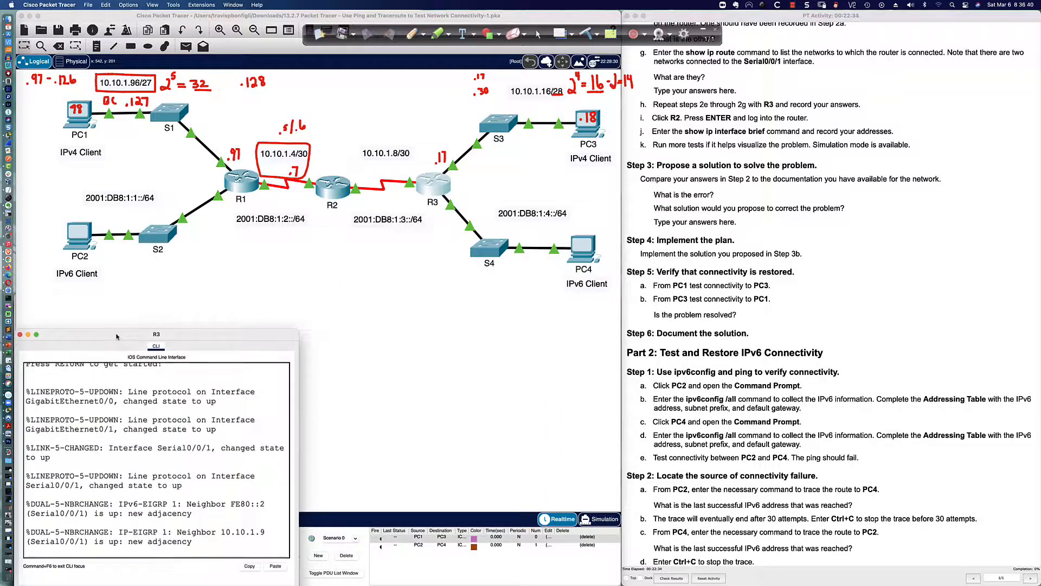
pyautogui.moveTo(299, 327); pyautogui.dragTo(629, 295)
pyautogui.press('Return')
pyautogui.press('Return')
pyautogui.press('Return')
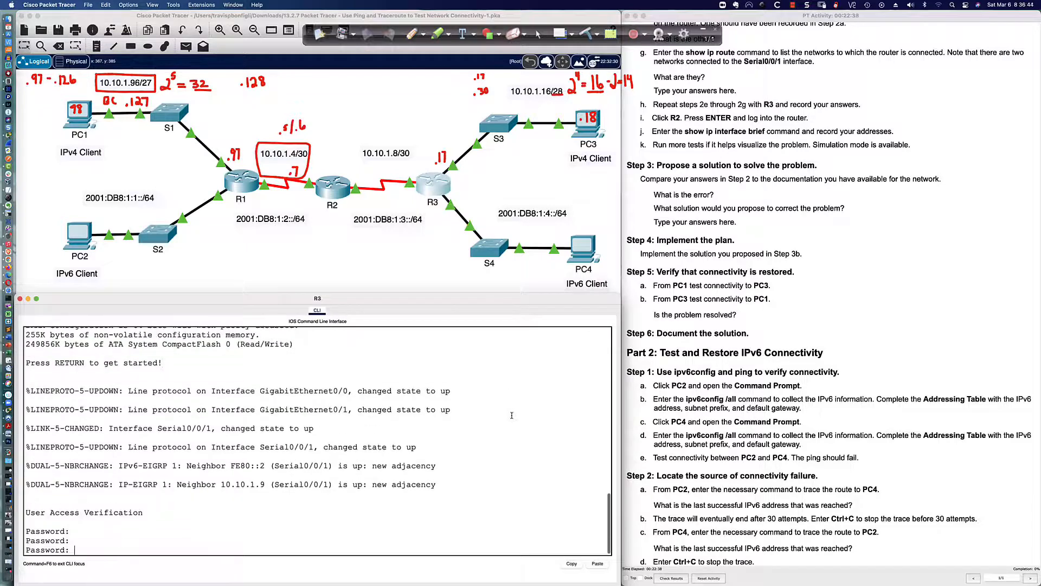
pyautogui.write('cisco')
pyautogui.press('Return')
# Enter privileged mode on R3, list its interfaces, and mark G0/1 10.10.1.17 and Serial0/0/1
pyautogui.write('en')
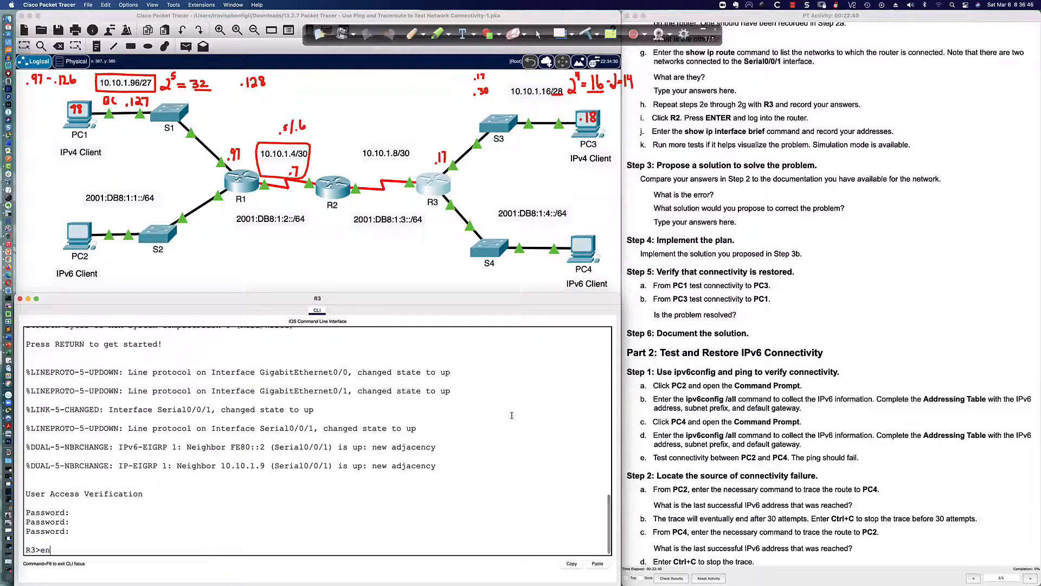
pyautogui.press('Return')
pyautogui.write('class')
pyautogui.press('Return')
pyautogui.press('Return')
pyautogui.press('Return')
pyautogui.write('sh ip')
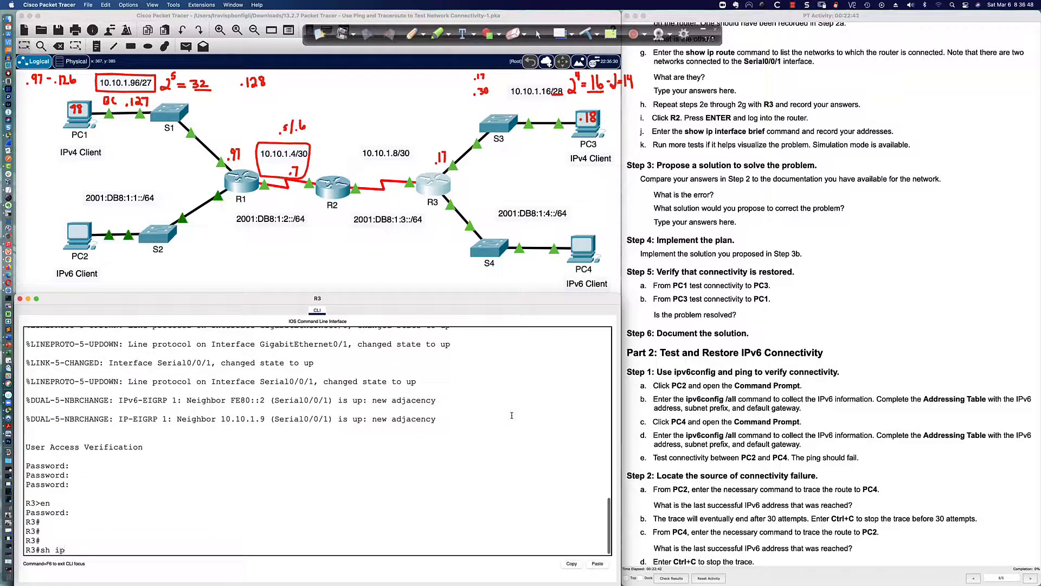
pyautogui.write(' int bri')
pyautogui.press('Return')
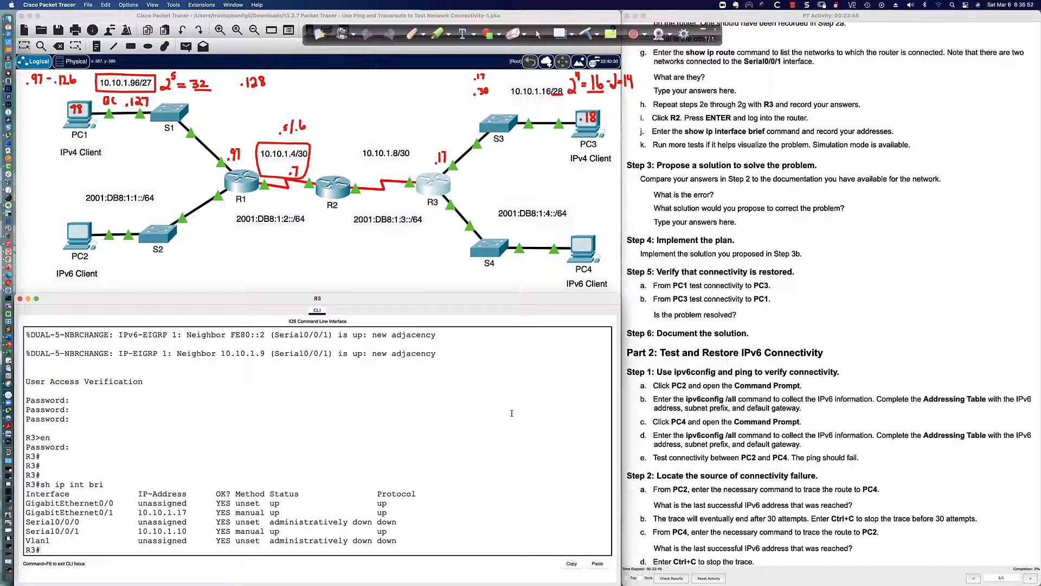
pyautogui.moveTo(138, 512); pyautogui.dragTo(280, 510)
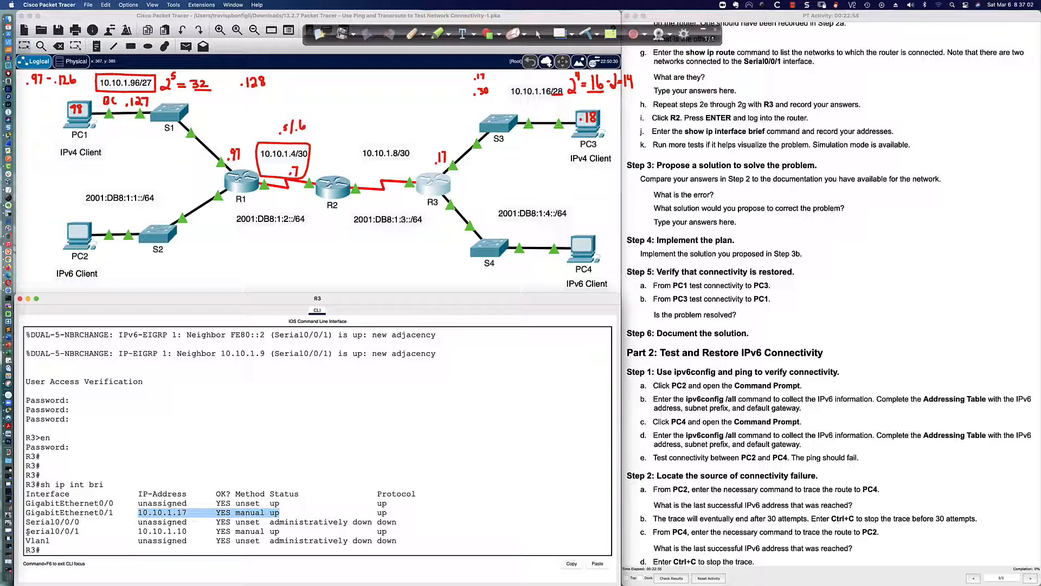
pyautogui.moveTo(27, 531); pyautogui.dragTo(260, 534)
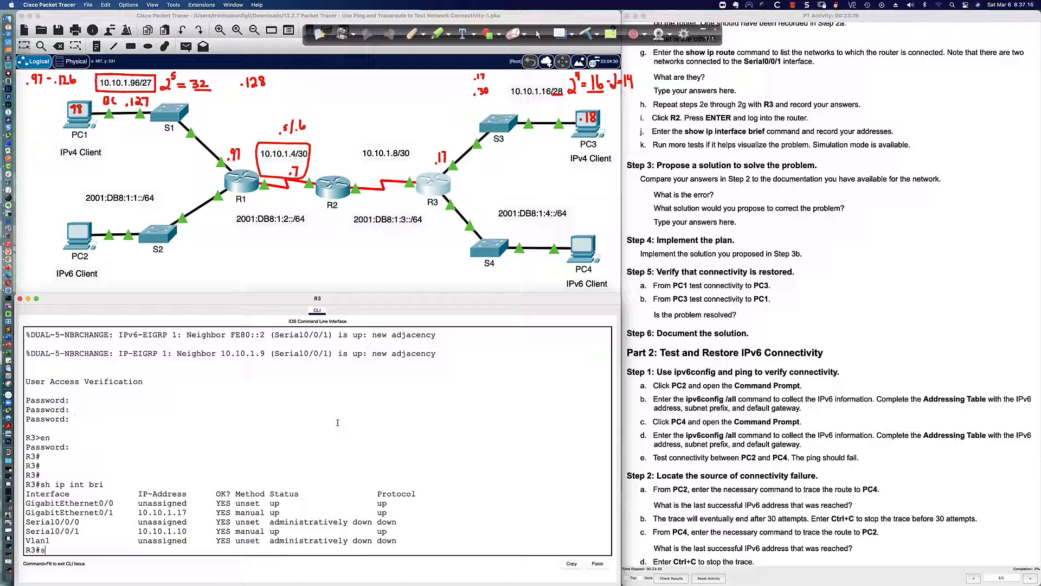
# Show R3's routing table and mark its Serial0/0/1 and GigabitEthernet0/1 routes
pyautogui.write('h ip route')
pyautogui.press('Return')
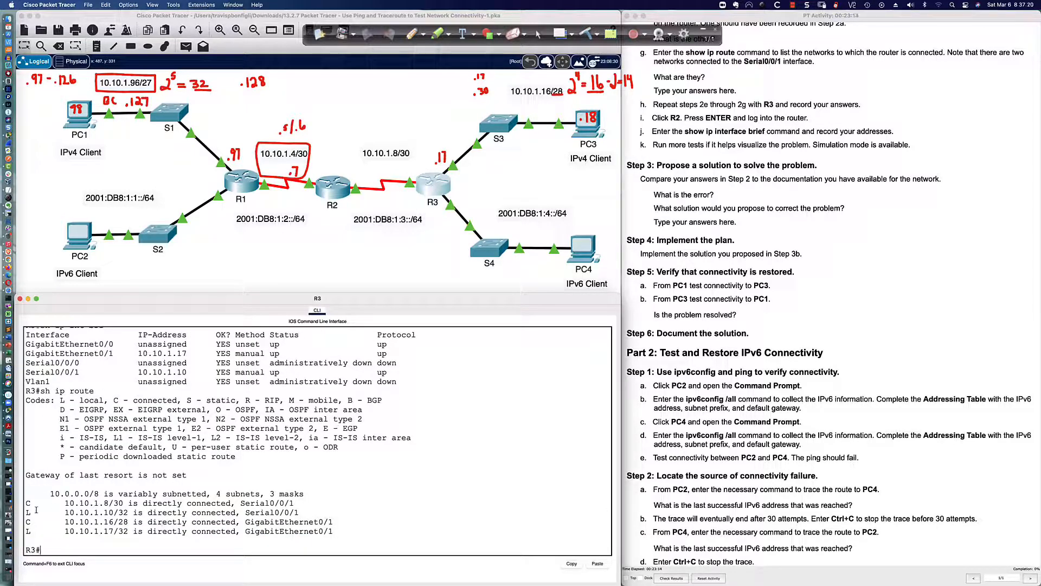
pyautogui.moveTo(26, 502); pyautogui.dragTo(313, 509)
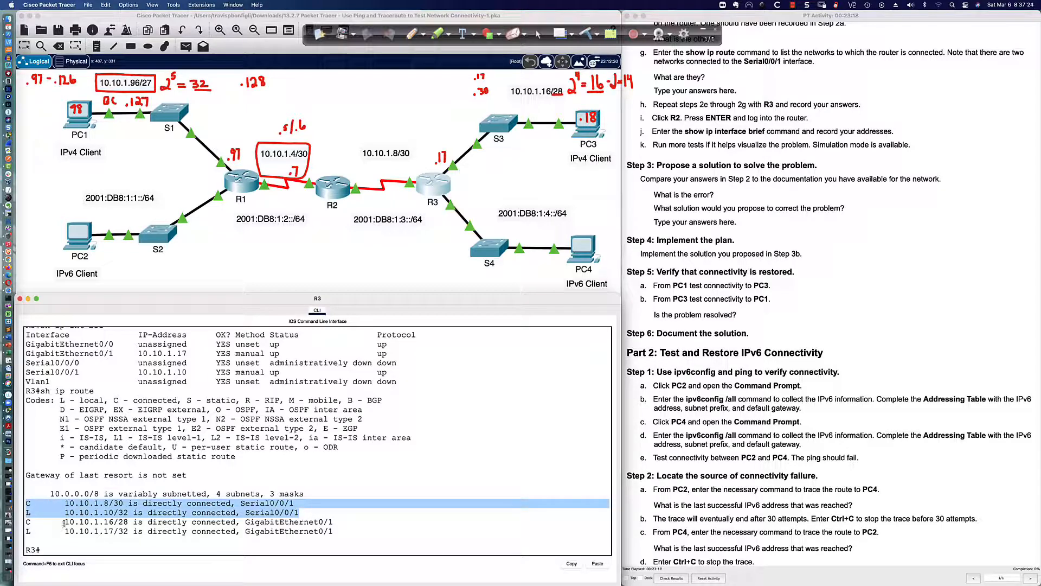
pyautogui.moveTo(64, 521); pyautogui.dragTo(340, 529)
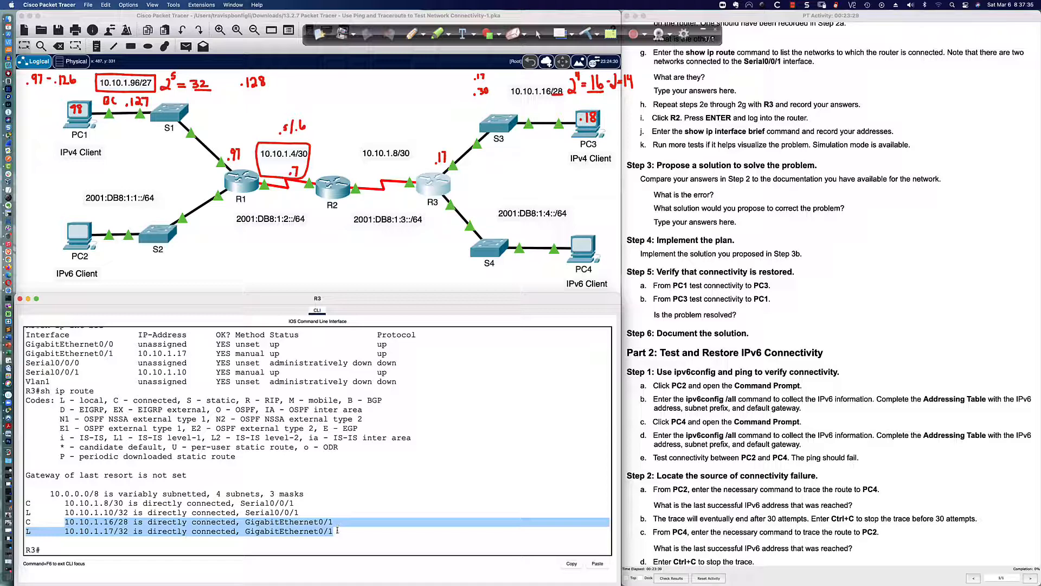
# Ping PC1 at 10.10.1.98 from PC3, getting unreachable replies from 10.10.1.17 and 100% loss
pyautogui.click(337, 529)
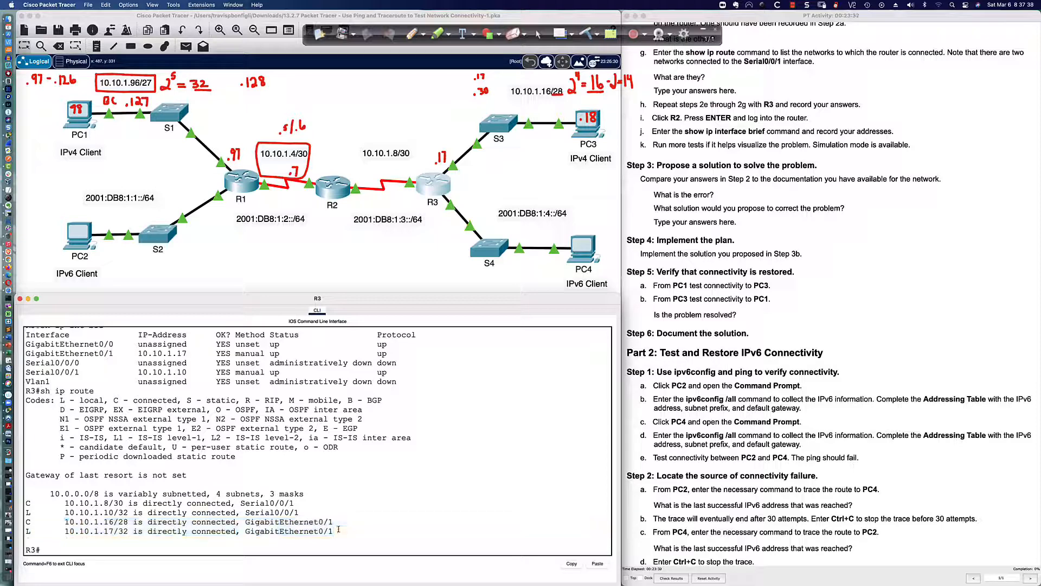
pyautogui.click(590, 135)
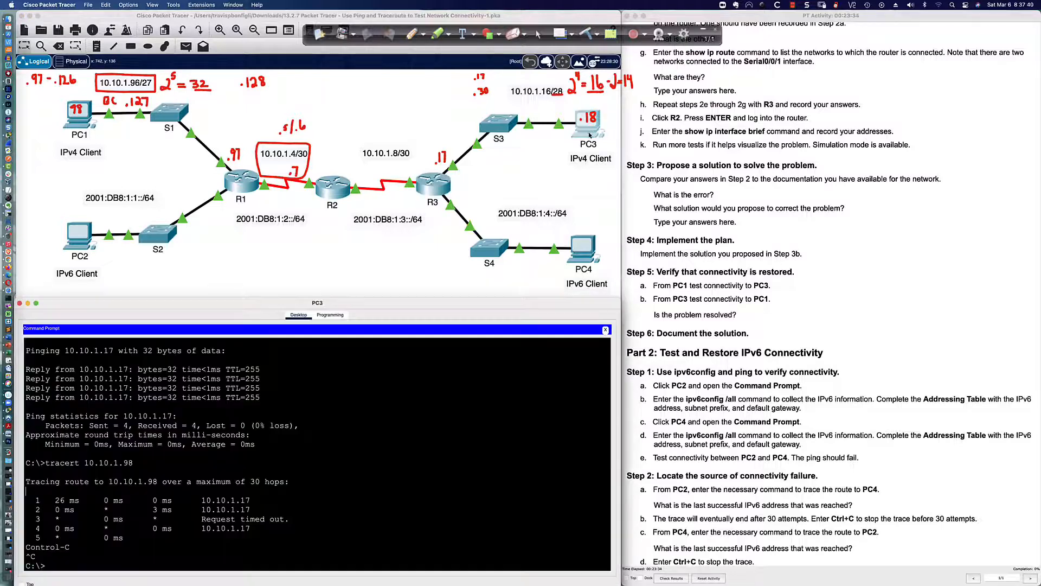
pyautogui.write('ping 10.10.1.98')
pyautogui.press('Return')
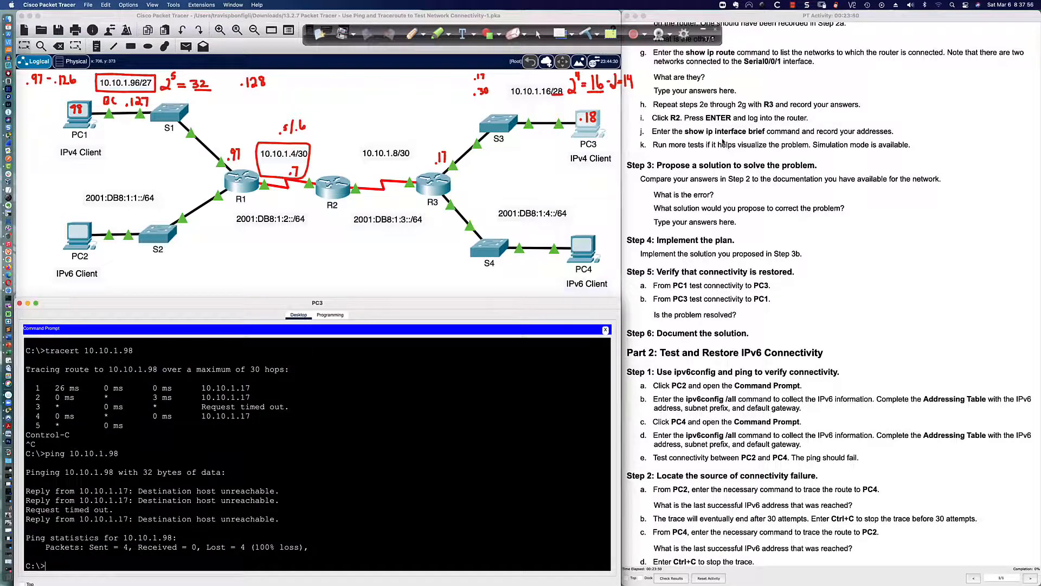
pyautogui.scroll(-3, 723, 142)
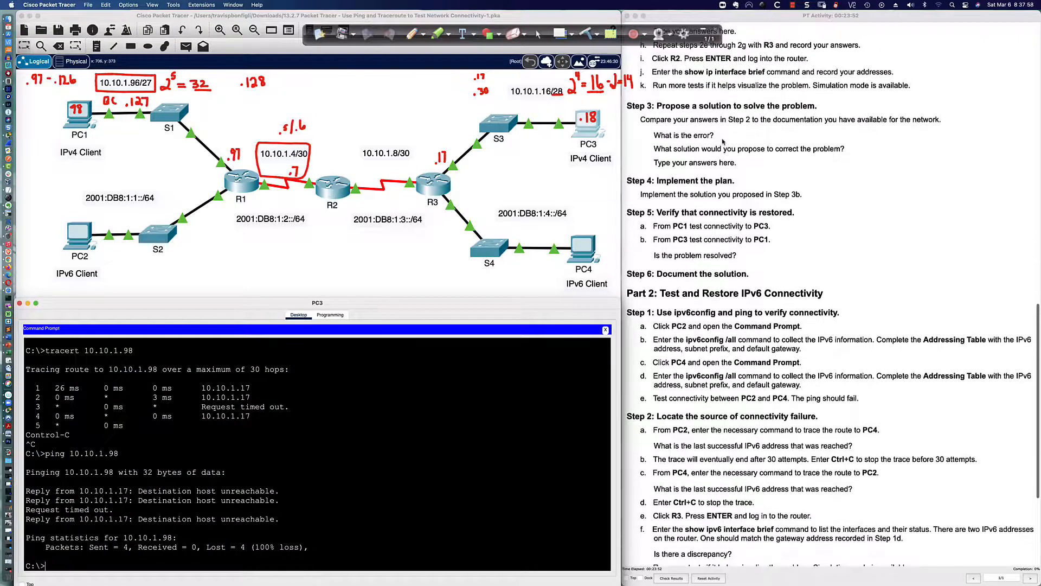
pyautogui.scroll(-1, 722, 142)
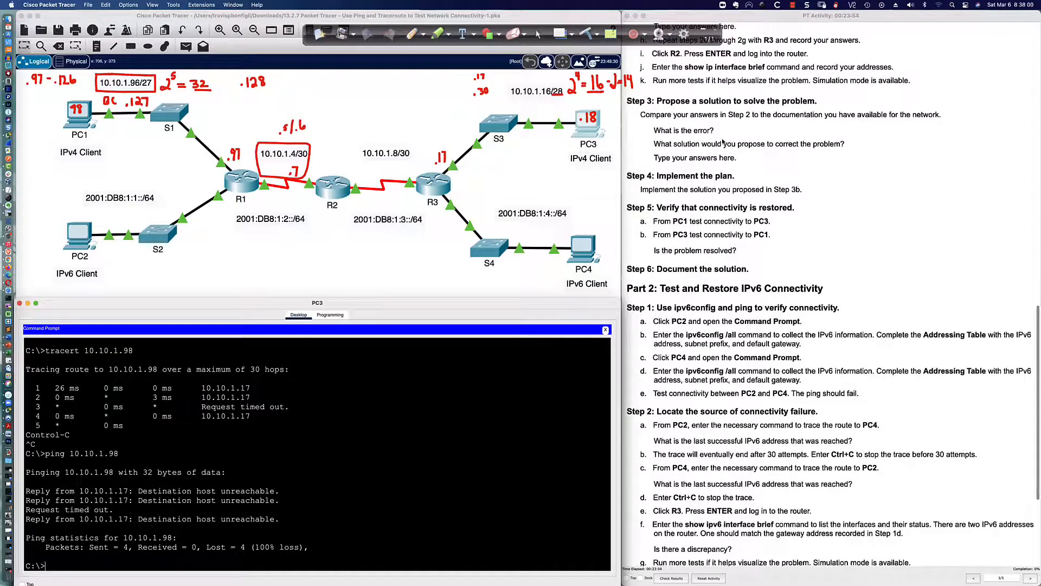
# Open R2's console, move it to the lower left, enlarge it, and bring up the login prompt
pyautogui.click(341, 193)
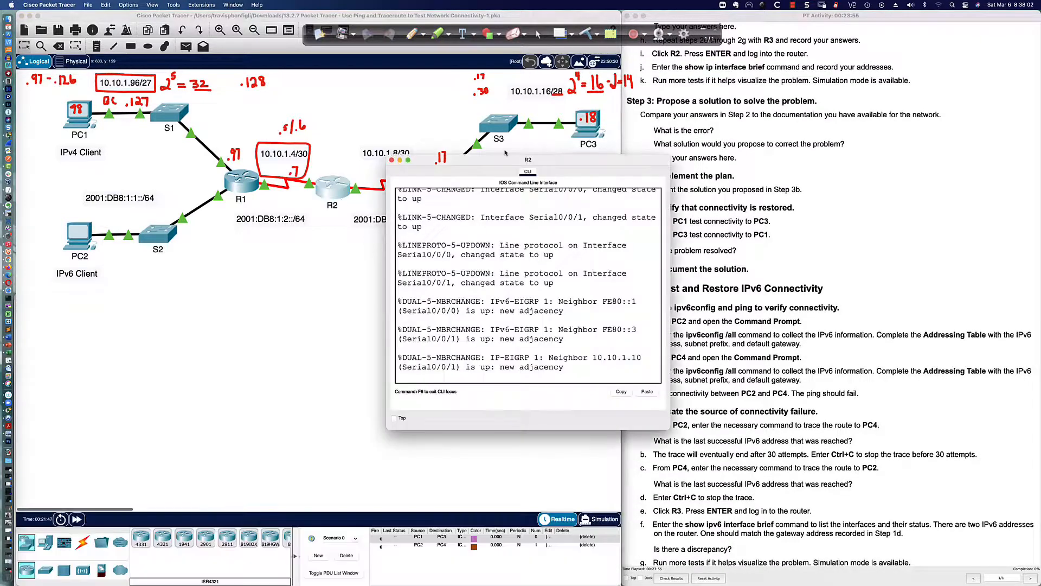
pyautogui.moveTo(500, 161); pyautogui.dragTo(126, 331)
pyautogui.moveTo(297, 328); pyautogui.dragTo(619, 296)
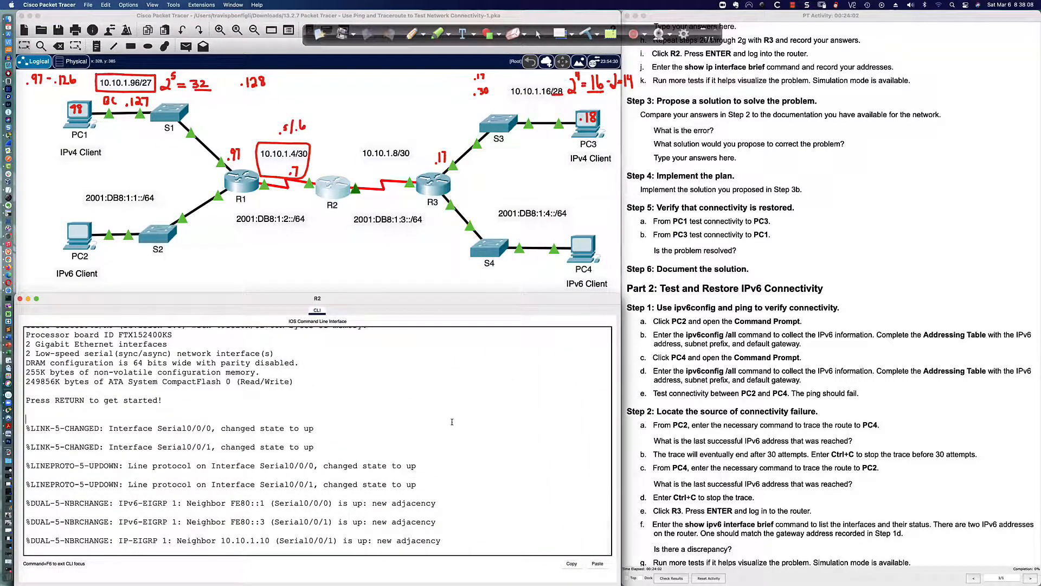
pyautogui.press('Return')
pyautogui.press('Return')
pyautogui.press('Return')
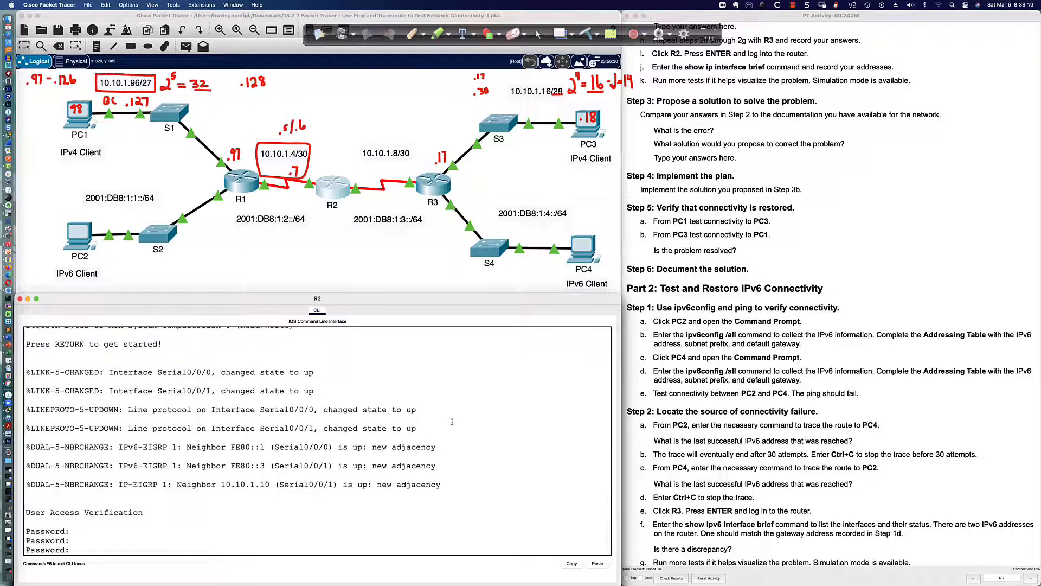
# Log into R2's privileged mode and list its interfaces: Serial0/0/0 10.10.1.2, Serial0/0/1 10.10.1.9
pyautogui.press('Return')
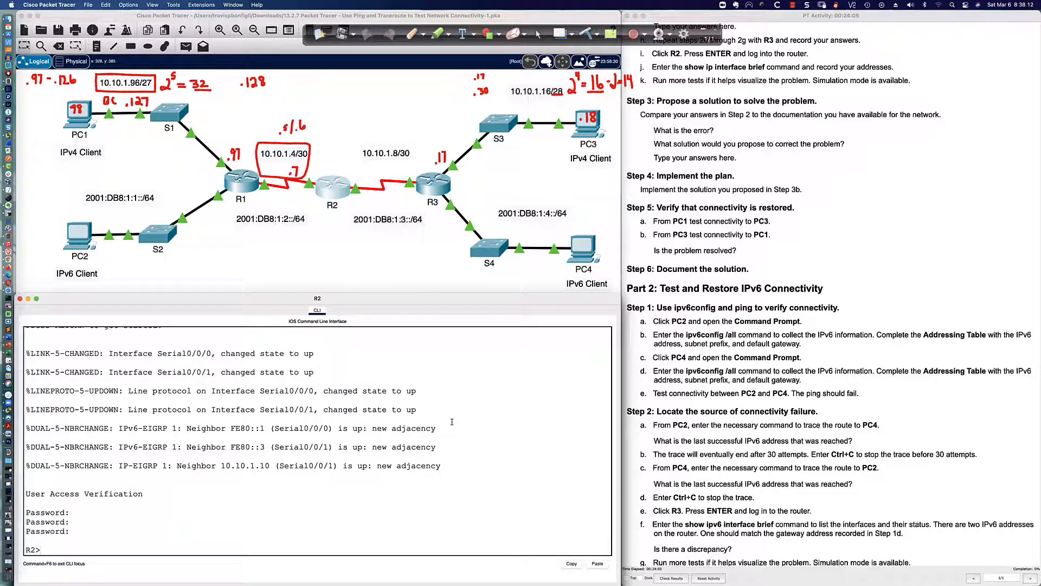
pyautogui.write('en')
pyautogui.press('Return')
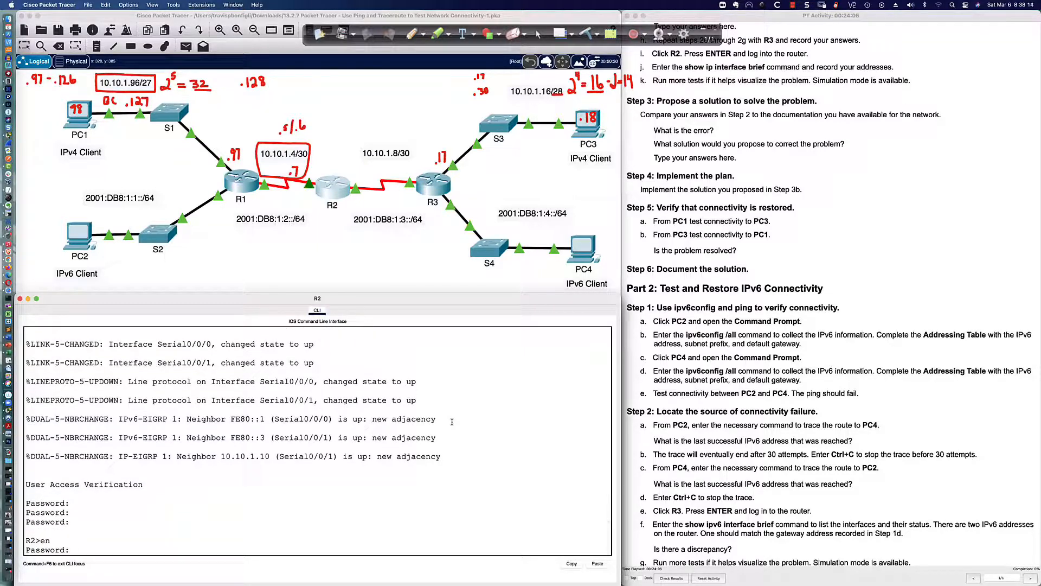
pyautogui.press('Return')
pyautogui.press('Return')
pyautogui.press('Return')
pyautogui.press('Return')
pyautogui.press('Return')
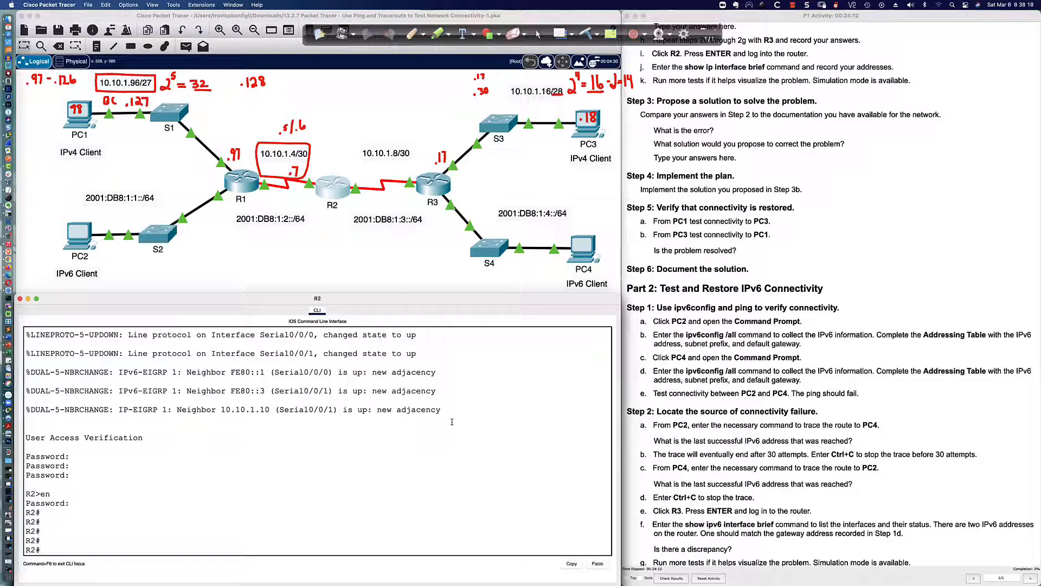
pyautogui.press('Return')
pyautogui.press('Return')
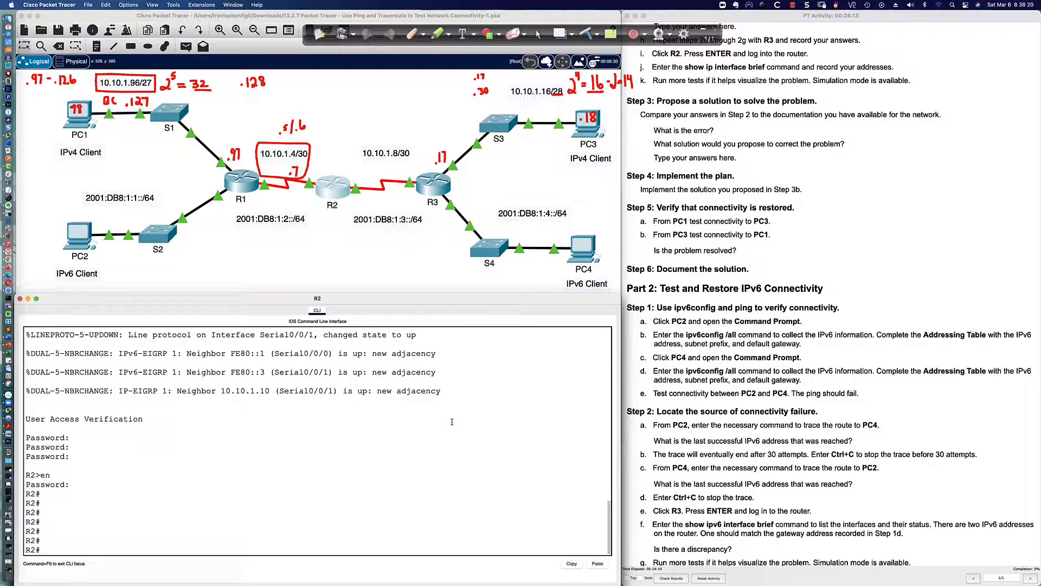
pyautogui.press('Return')
pyautogui.press('Return')
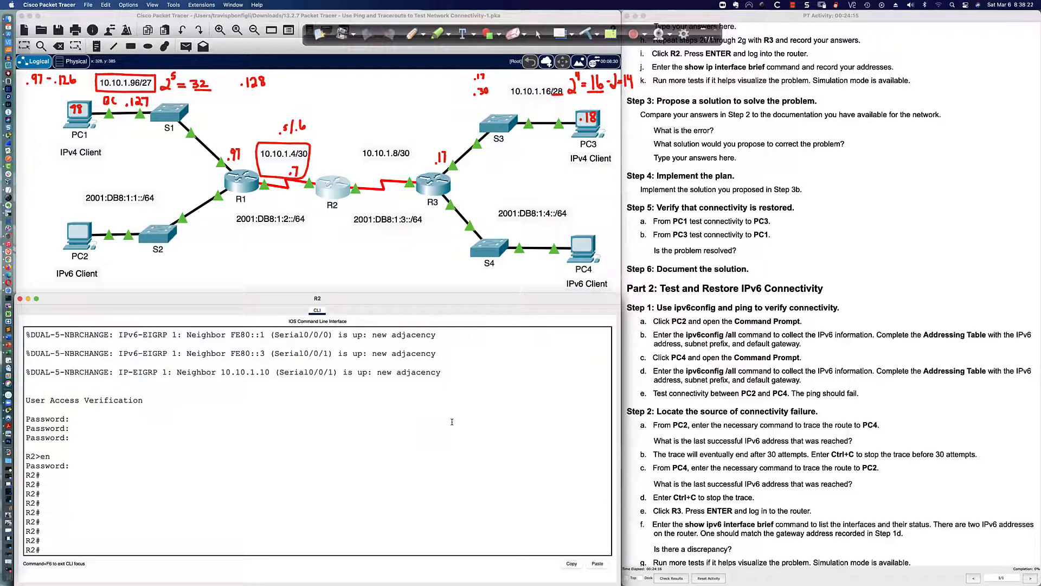
pyautogui.write('sh ip int bri')
pyautogui.press('Return')
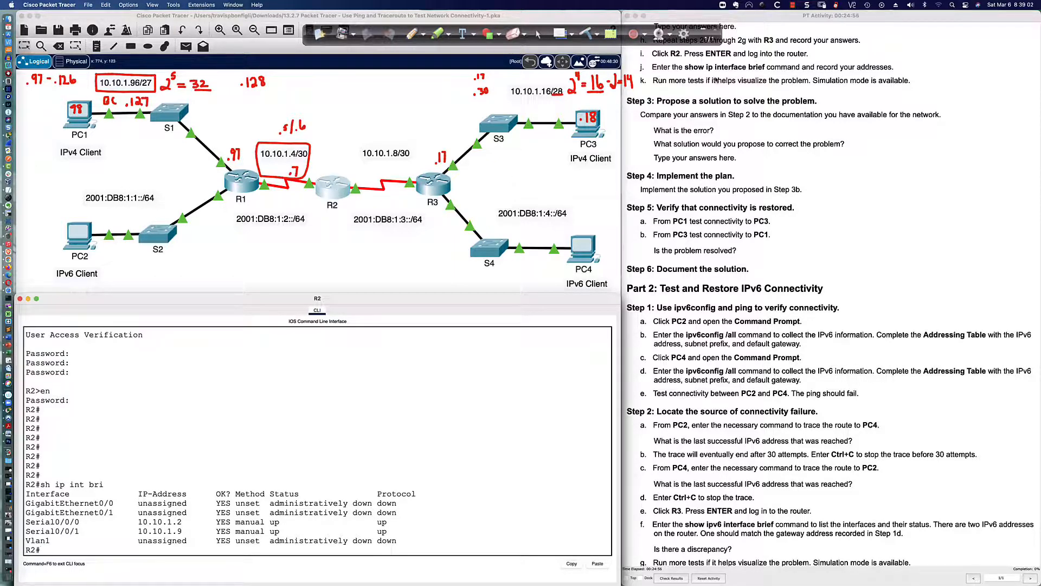
pyautogui.scroll(-2, 716, 80)
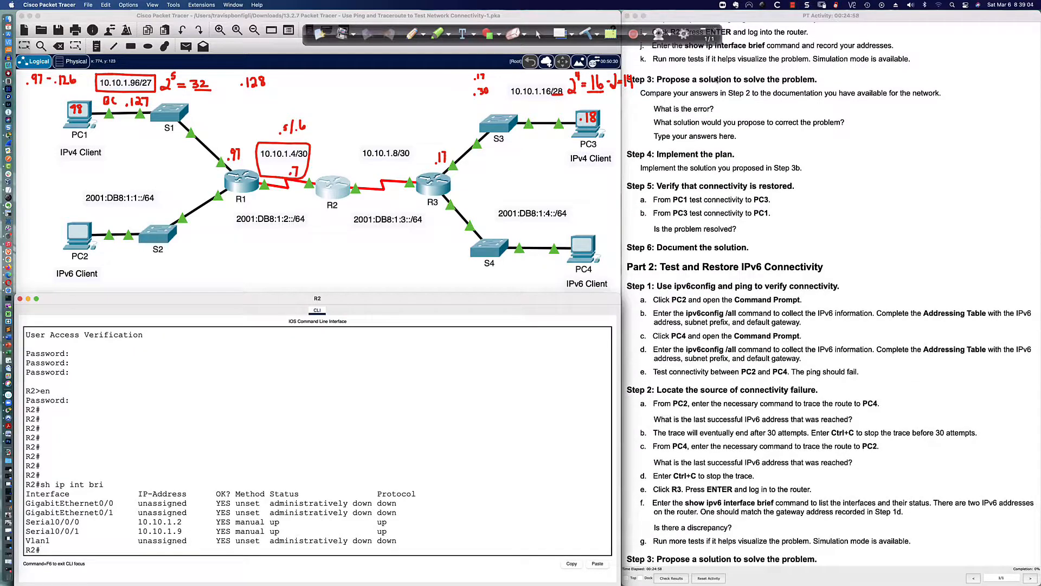
pyautogui.scroll(-2, 715, 80)
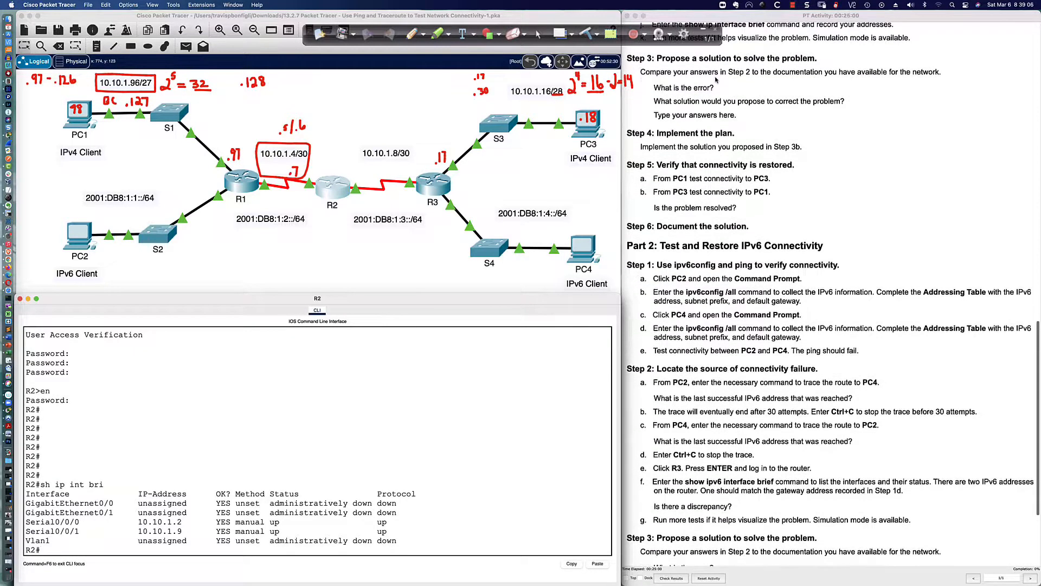
pyautogui.scroll(-1, 715, 80)
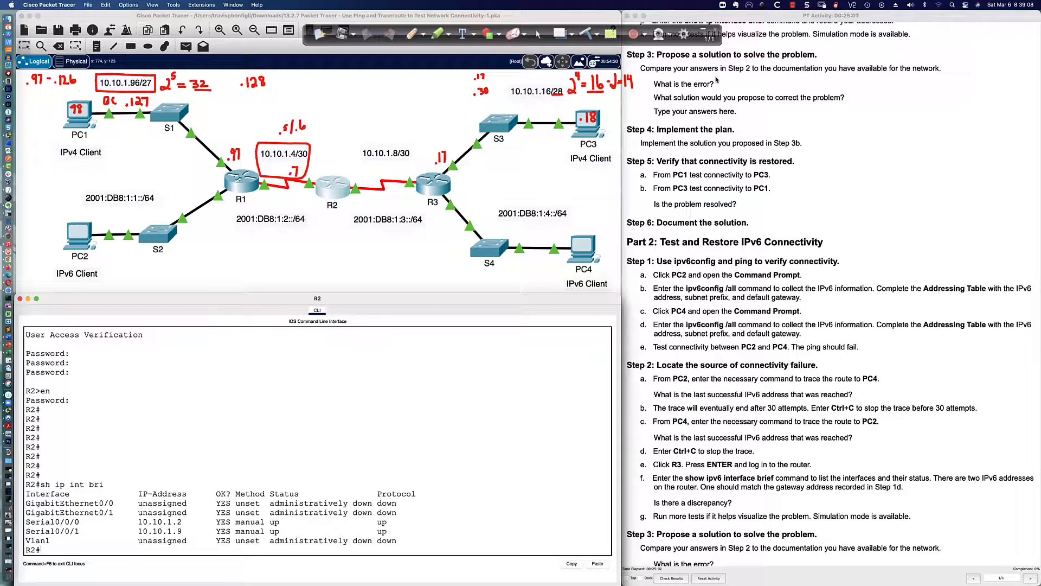
pyautogui.scroll(-1, 716, 79)
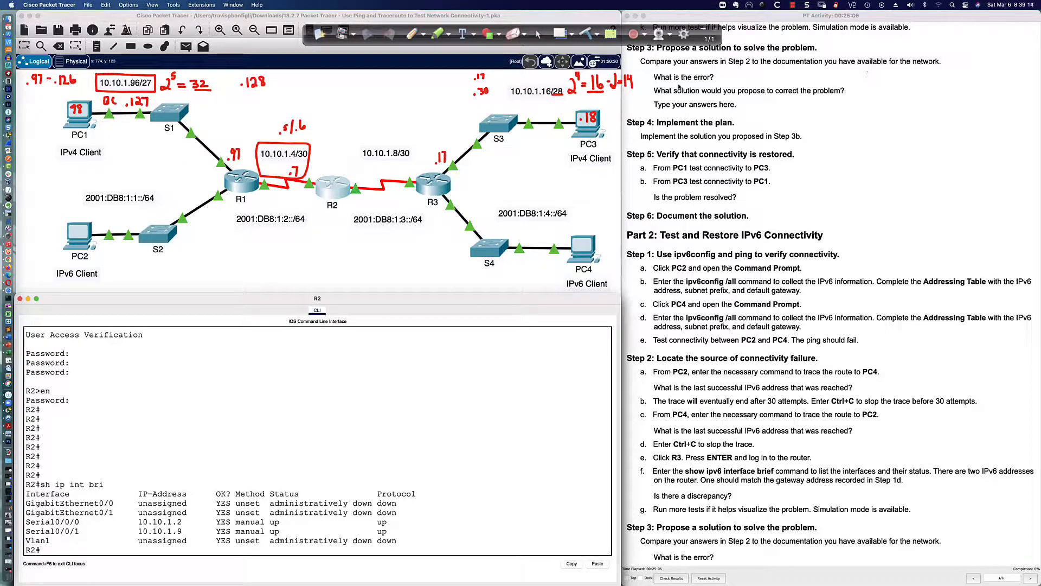
pyautogui.scroll(20, 721, 98)
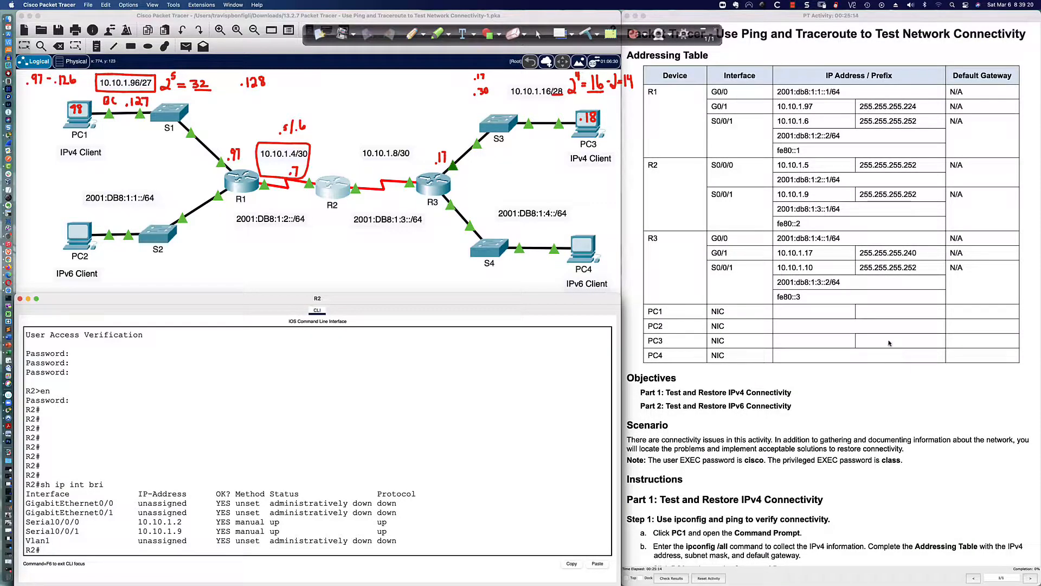
pyautogui.scroll(-1, 732, 248)
pyautogui.scroll(-4, 732, 248)
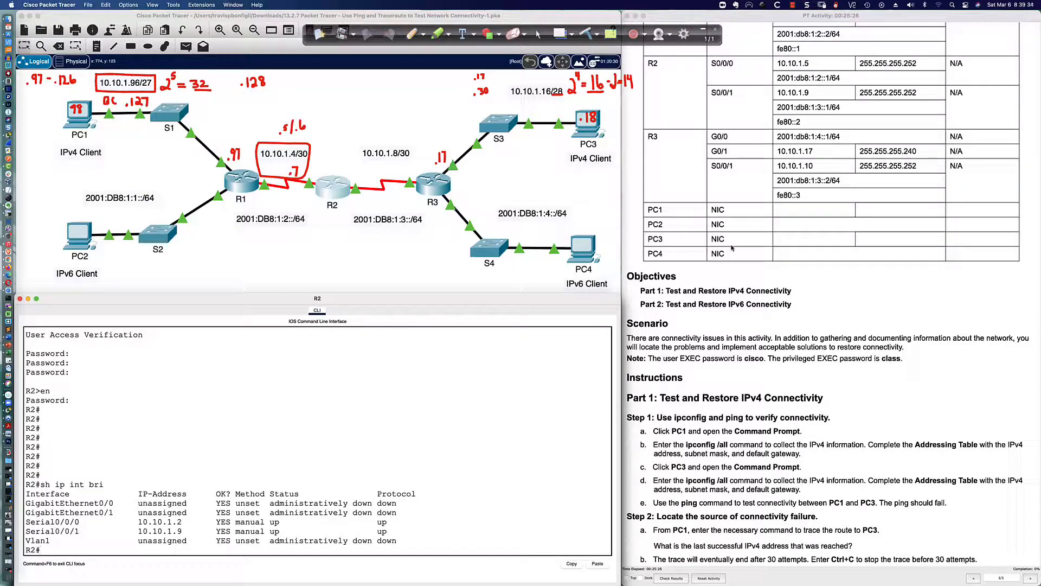
pyautogui.scroll(-10, 731, 248)
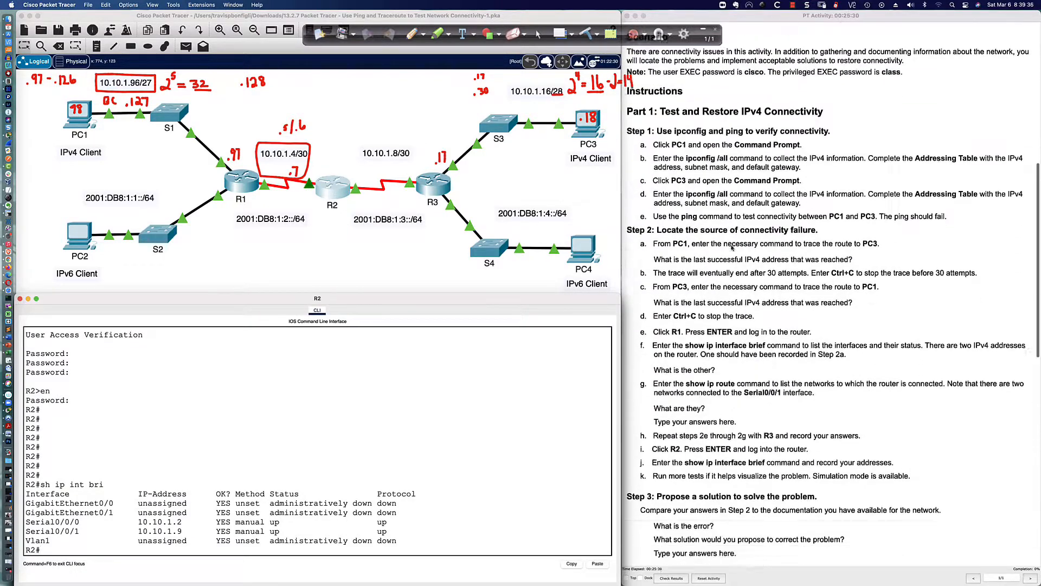
pyautogui.scroll(-15, 732, 247)
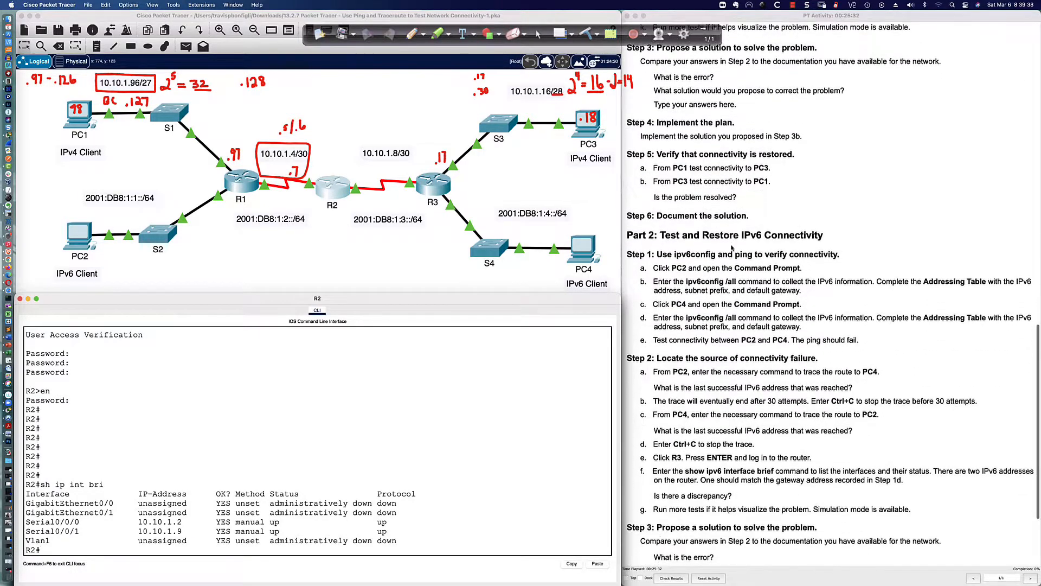
pyautogui.scroll(1, 732, 248)
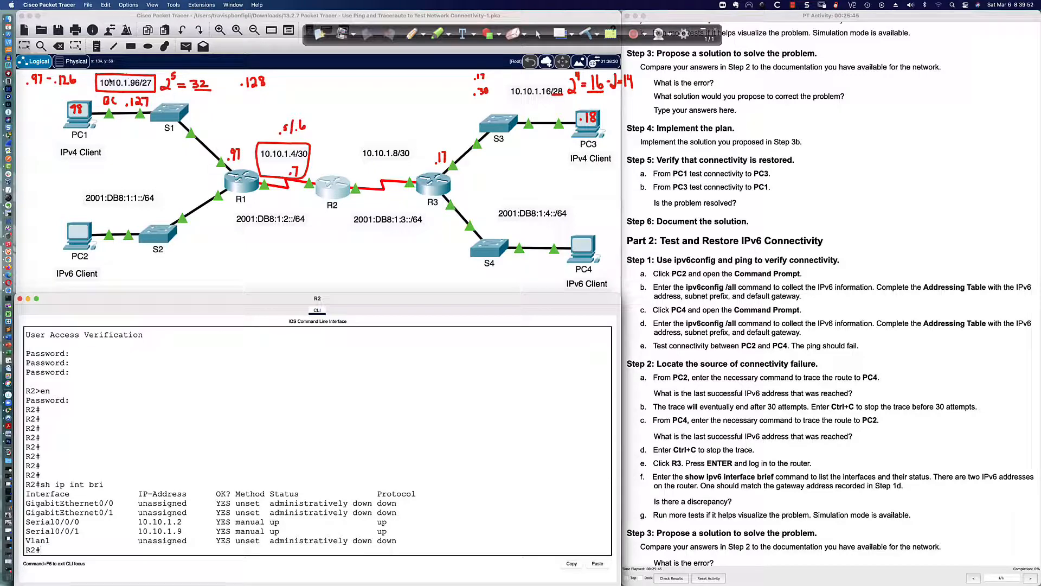
# Open R1's console and display its EIGRP-learned routes and full IPv4 routing table
pyautogui.click(241, 182)
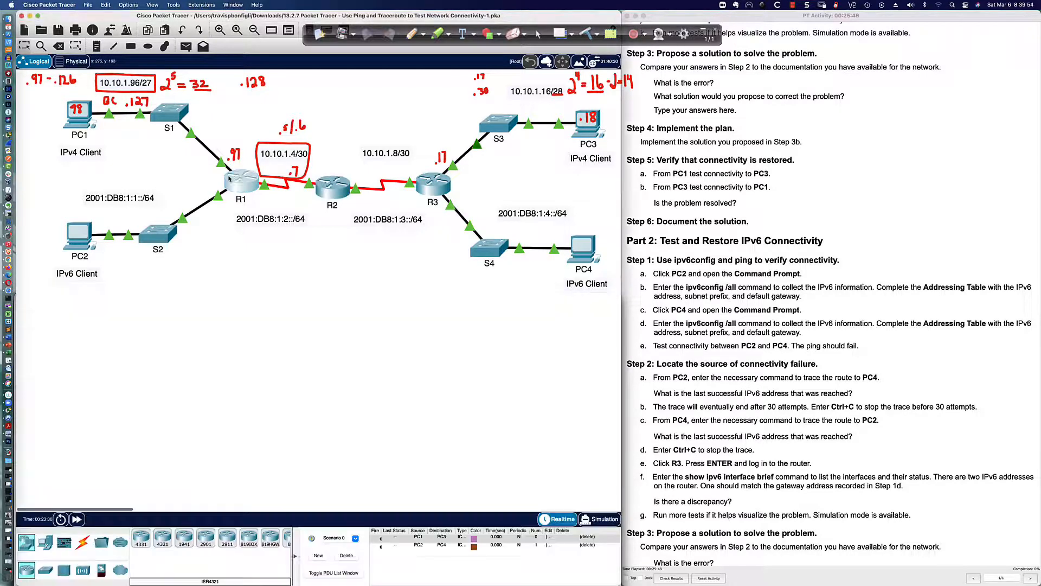
pyautogui.click(514, 421)
pyautogui.press('Return')
pyautogui.press('Return')
pyautogui.press('Return')
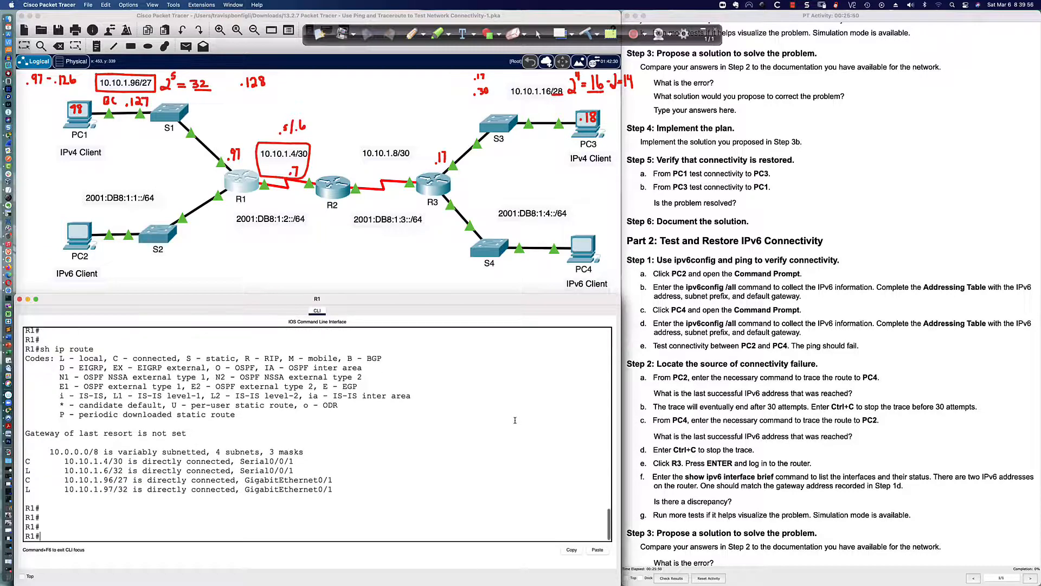
pyautogui.write('sh ip route eigrp')
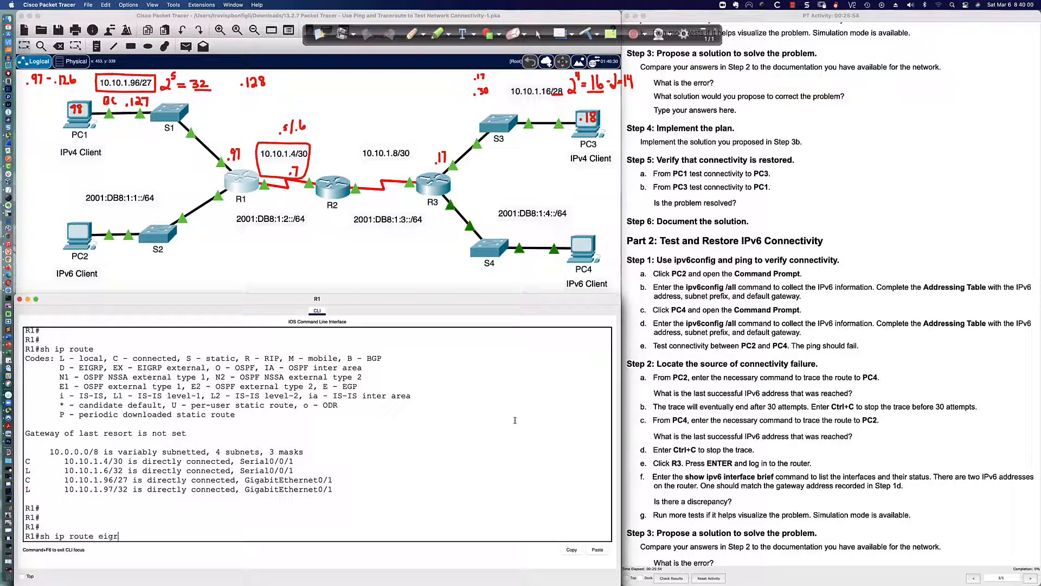
pyautogui.press('Return')
pyautogui.write('sh ip route')
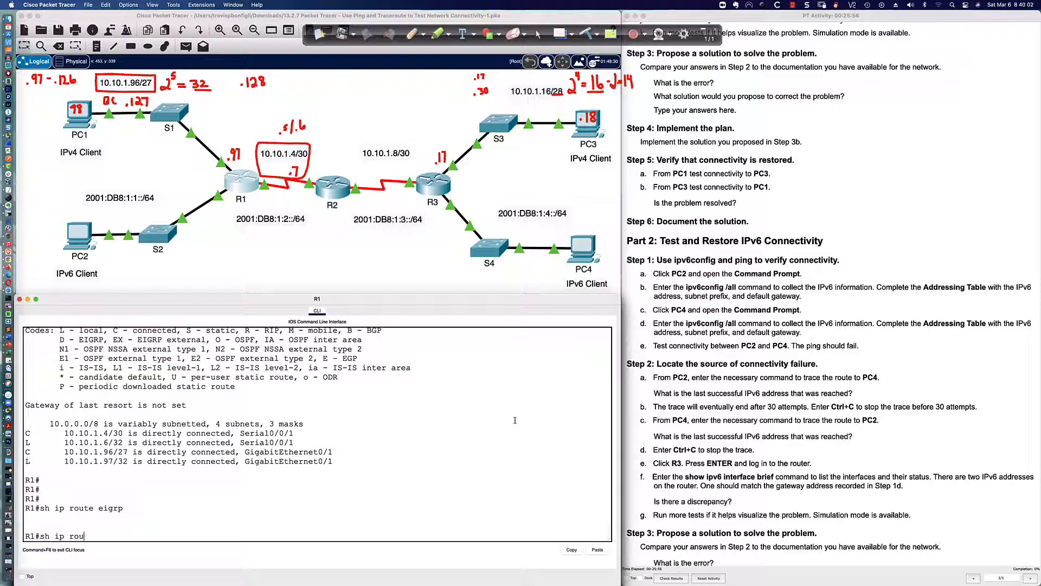
pyautogui.press('Return')
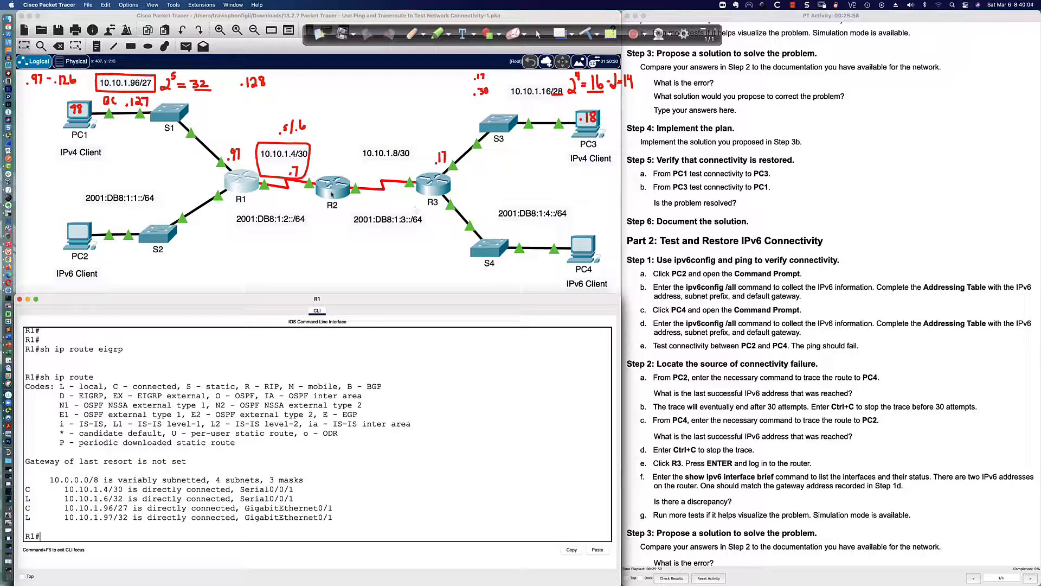
# Show R1's router eigrp configuration and mark its 10.10.1.96/27 and 10.10.1.4/30 network statements
pyautogui.write('sh run | sec router eigrp')
pyautogui.press('Return')
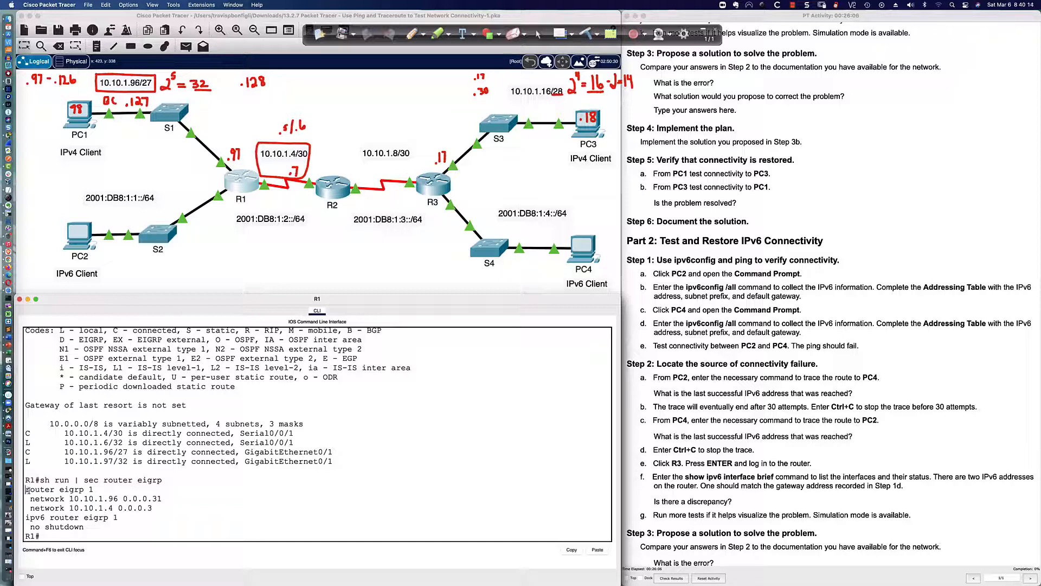
pyautogui.moveTo(26, 490); pyautogui.dragTo(169, 511)
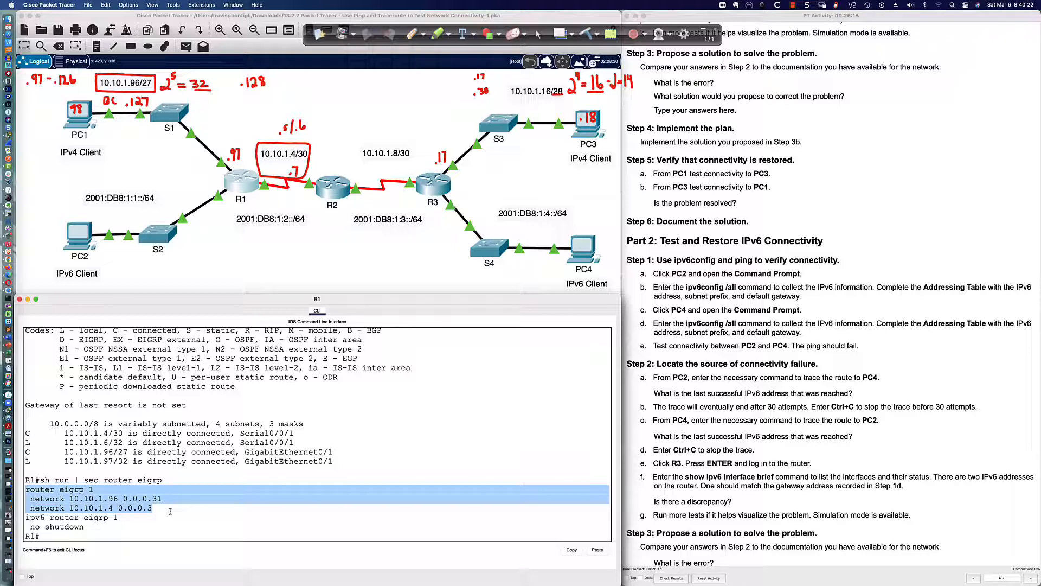
pyautogui.click(185, 525)
# List R1's EIGRP neighbors with sh ip eigrp neigh, finding none
pyautogui.write('sh ip ')
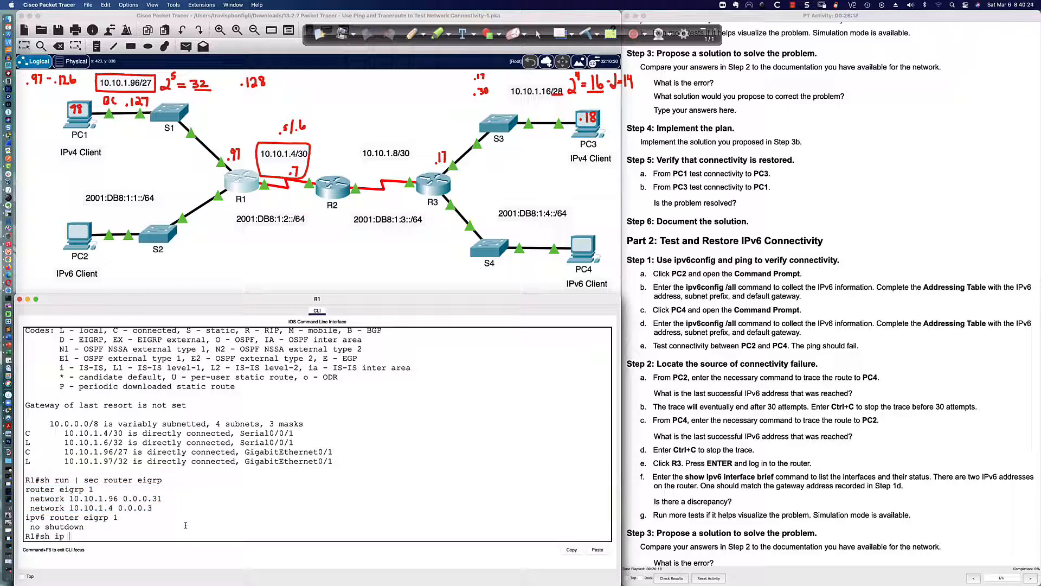
pyautogui.write('eigrp route')
pyautogui.press('BackSpace')
pyautogui.press('BackSpace')
pyautogui.press('BackSpace')
pyautogui.press('BackSpace')
pyautogui.press('BackSpace')
pyautogui.write('neigh')
pyautogui.press('Return')
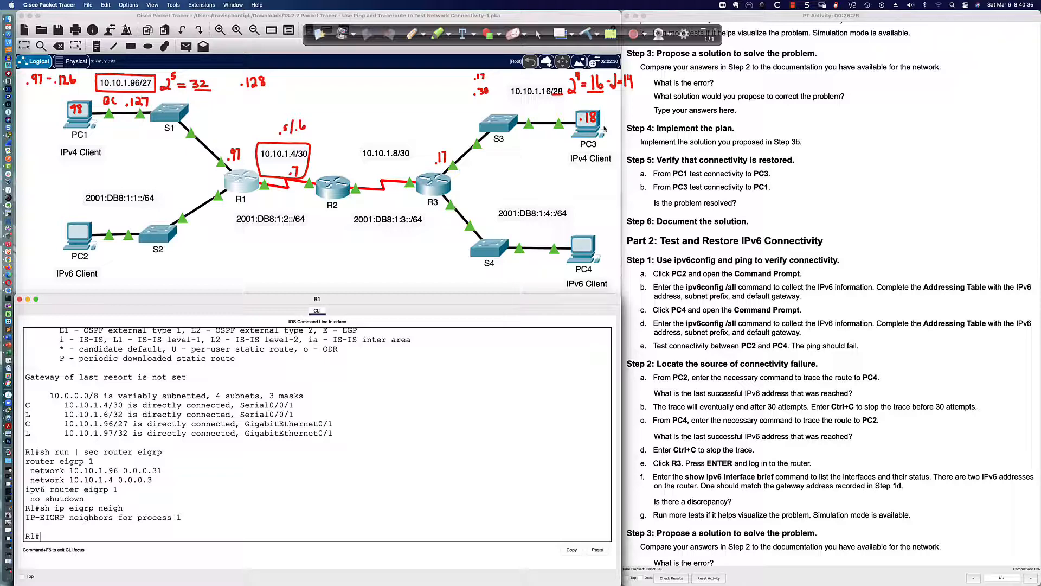
# Scroll the activity instructions past the Addressing Table to Part 1 Steps 3–6 and Part 2
pyautogui.scroll(-1, 672, 96)
pyautogui.scroll(-2, 673, 96)
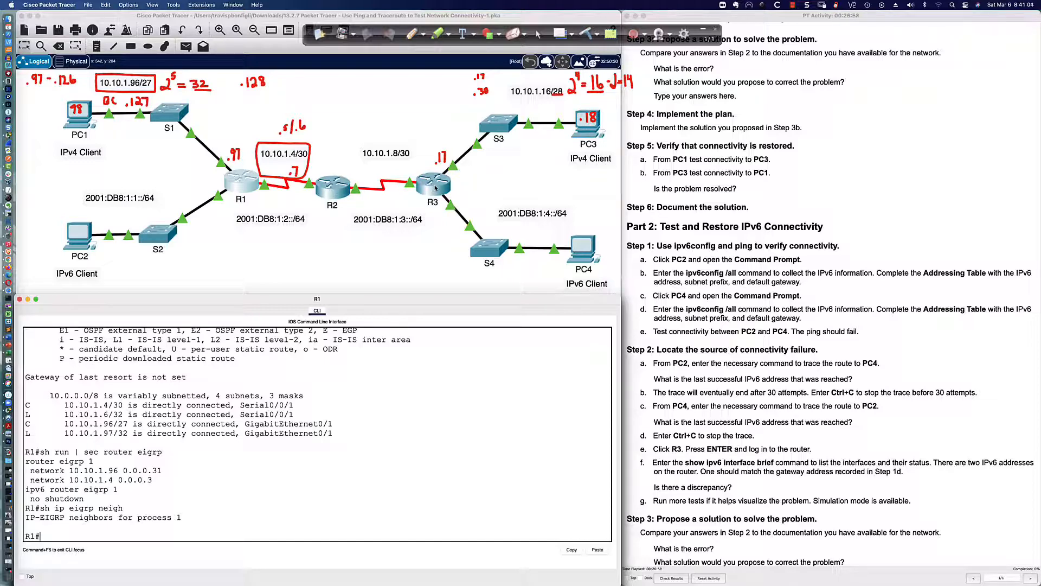
pyautogui.hscroll(1, 429, 184)
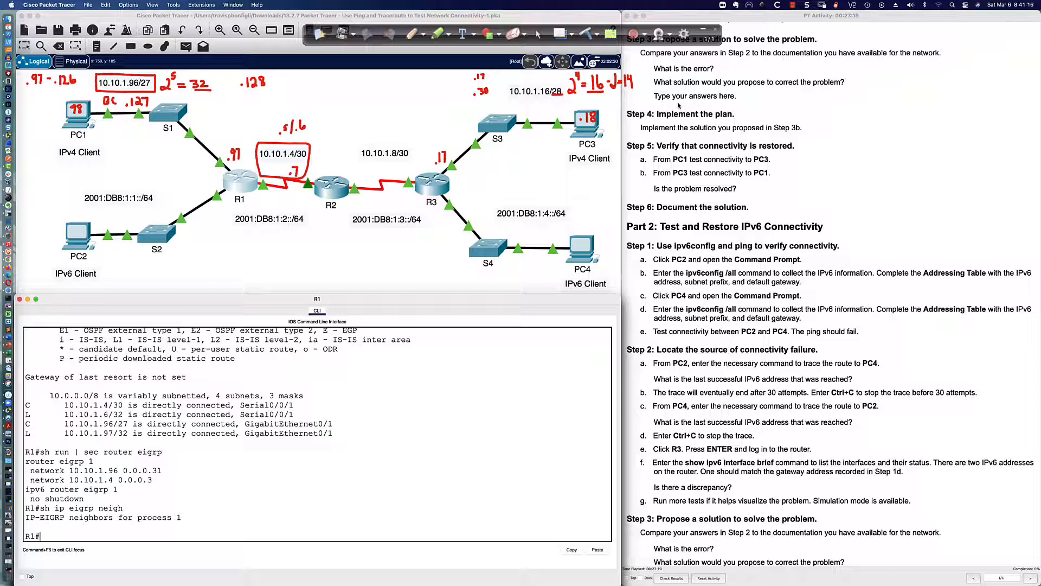
pyautogui.scroll(1, 685, 108)
pyautogui.scroll(1, 688, 110)
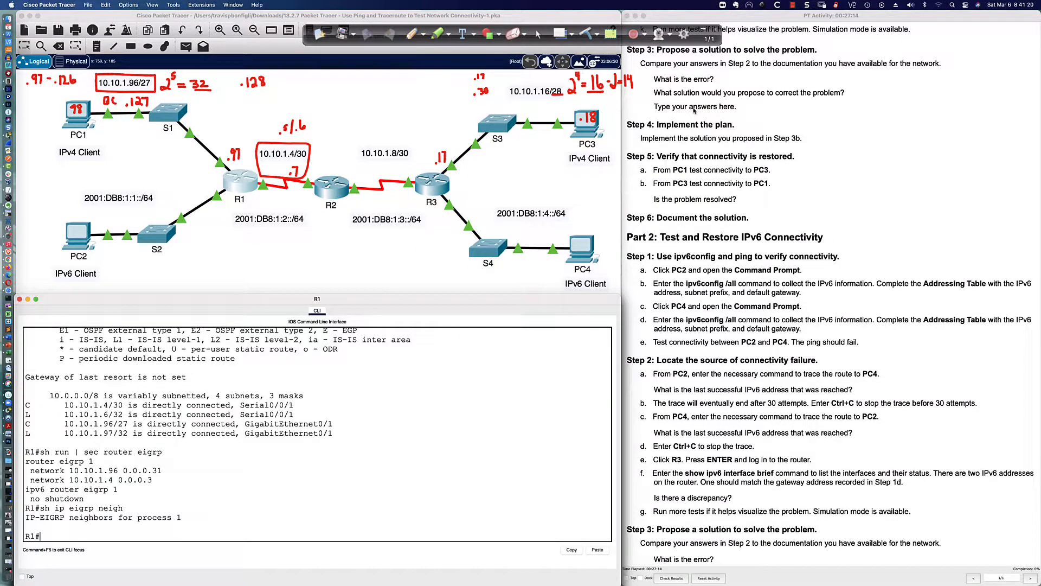
pyautogui.scroll(5, 694, 110)
pyautogui.scroll(10, 693, 110)
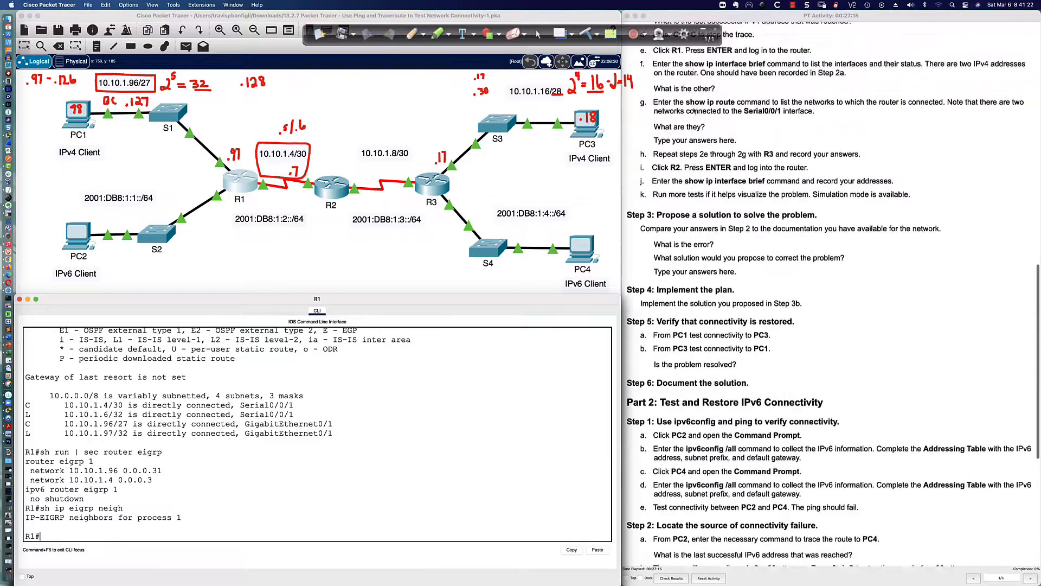
pyautogui.scroll(-2, 693, 110)
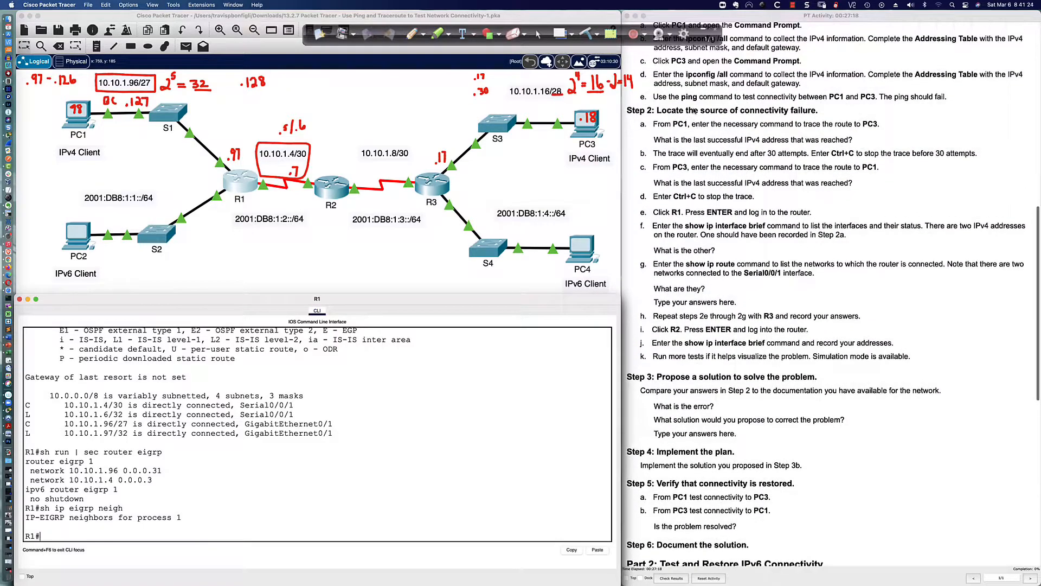
pyautogui.scroll(-3, 693, 110)
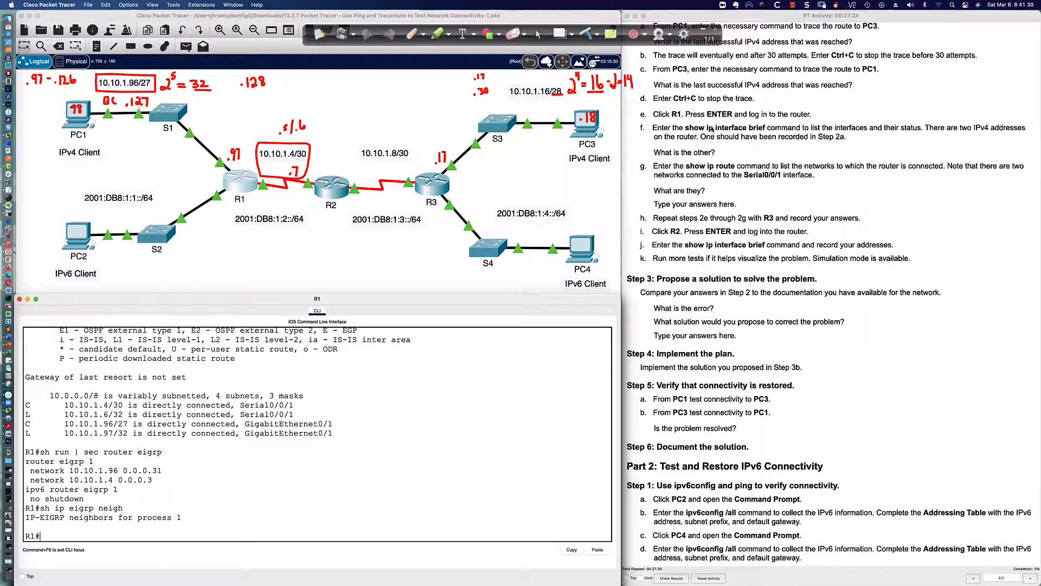
pyautogui.scroll(20, 711, 129)
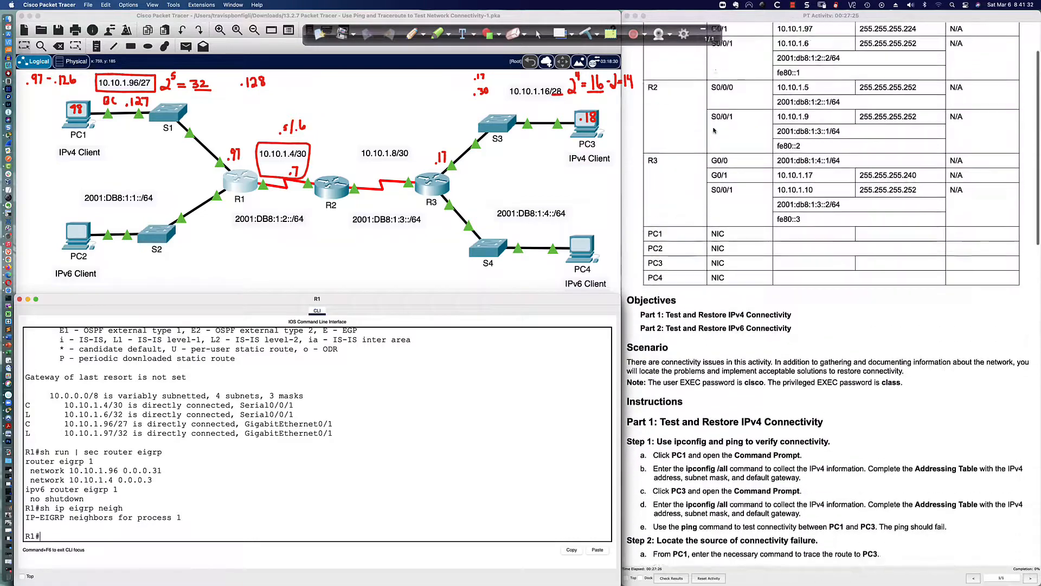
pyautogui.scroll(4, 713, 130)
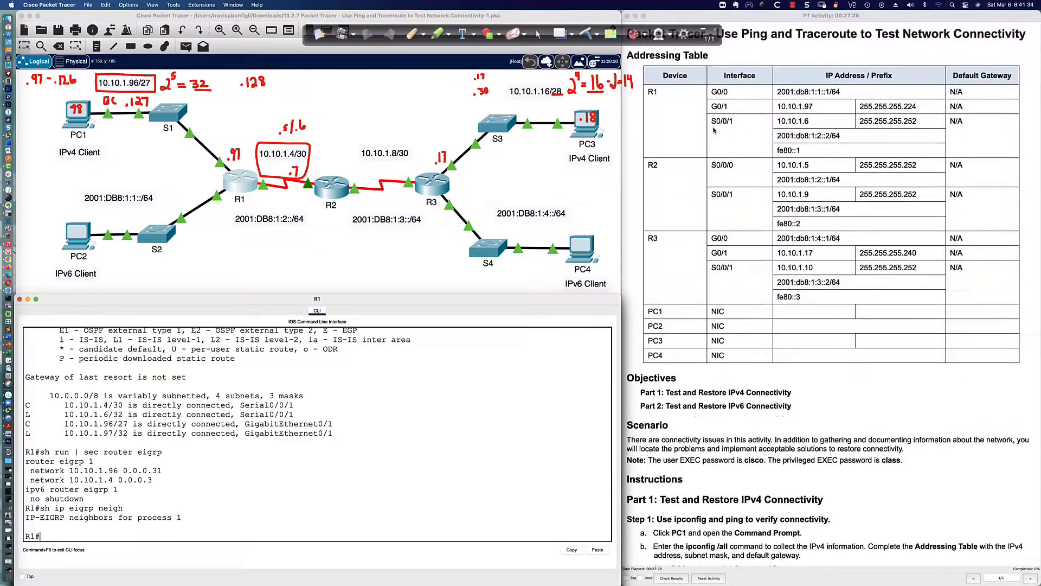
pyautogui.scroll(-2, 713, 130)
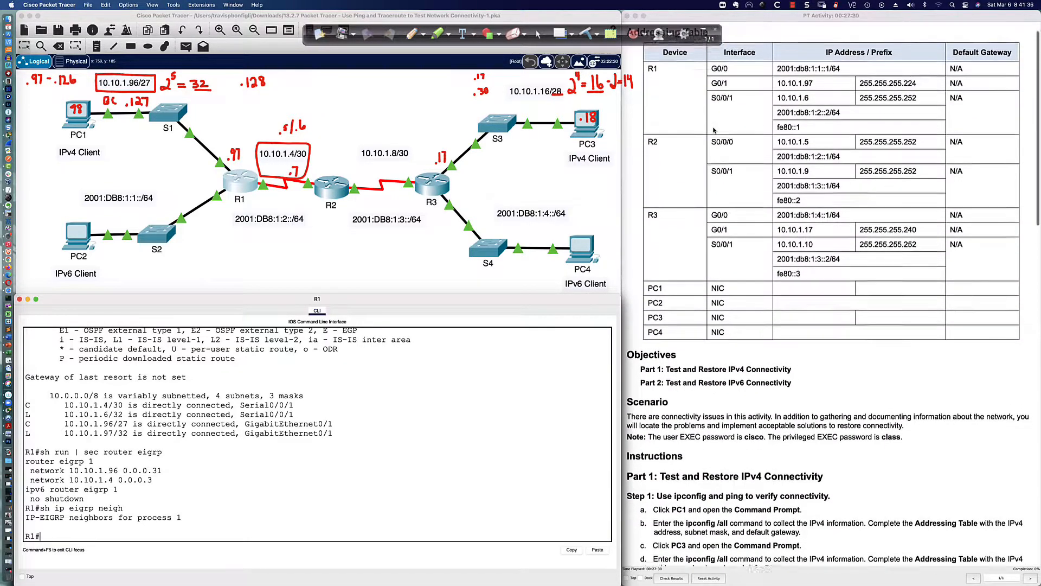
pyautogui.scroll(-8, 714, 131)
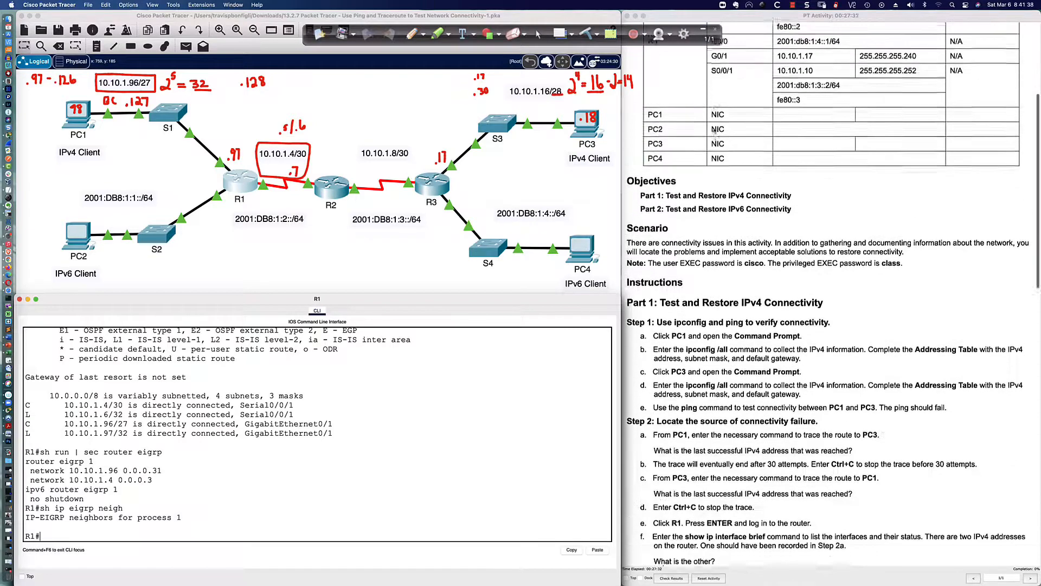
pyautogui.scroll(7, 714, 130)
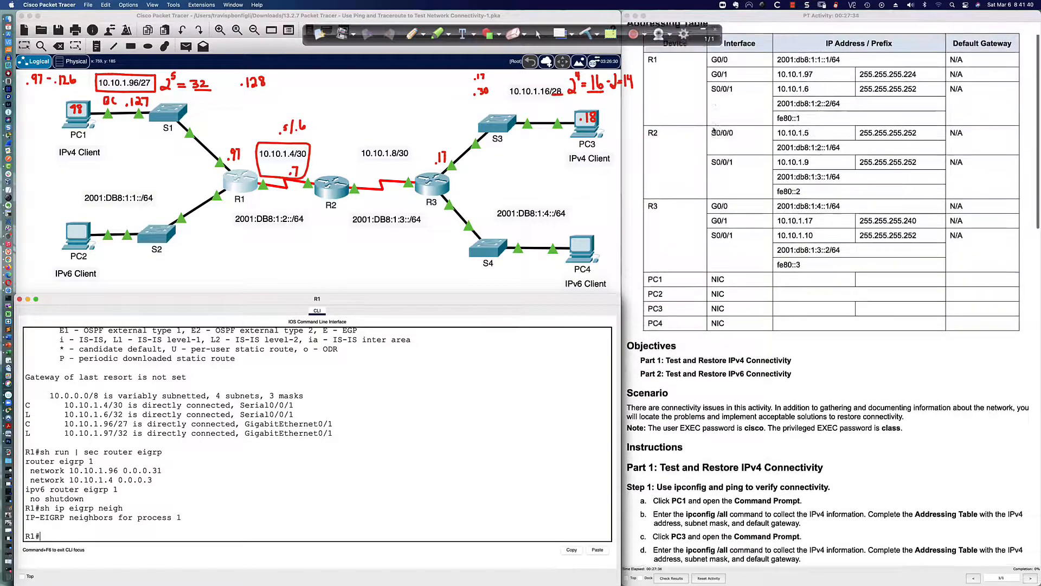
pyautogui.scroll(2, 713, 130)
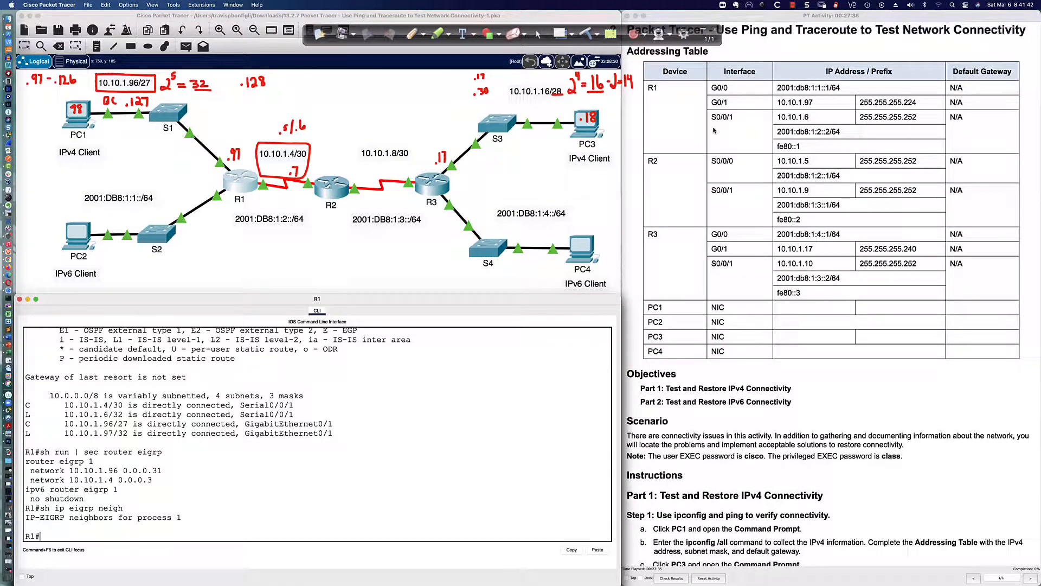
pyautogui.scroll(-20, 713, 130)
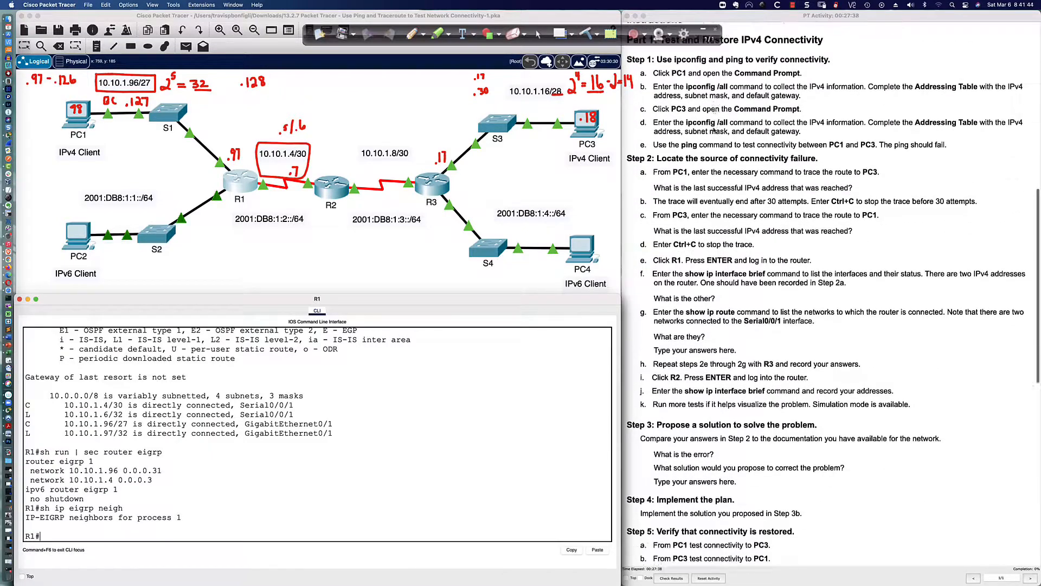
pyautogui.scroll(-16, 714, 130)
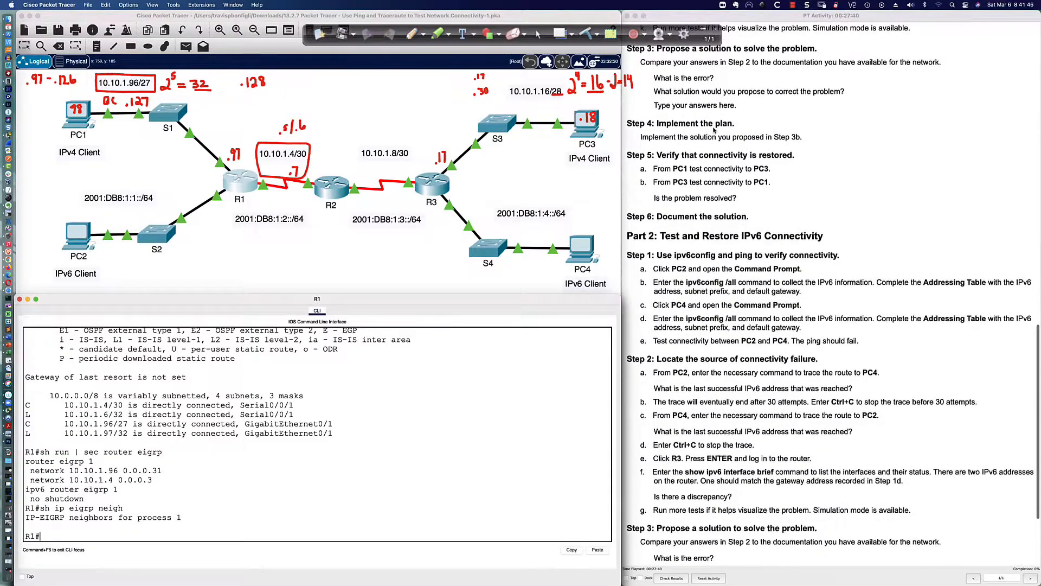
pyautogui.scroll(1, 713, 130)
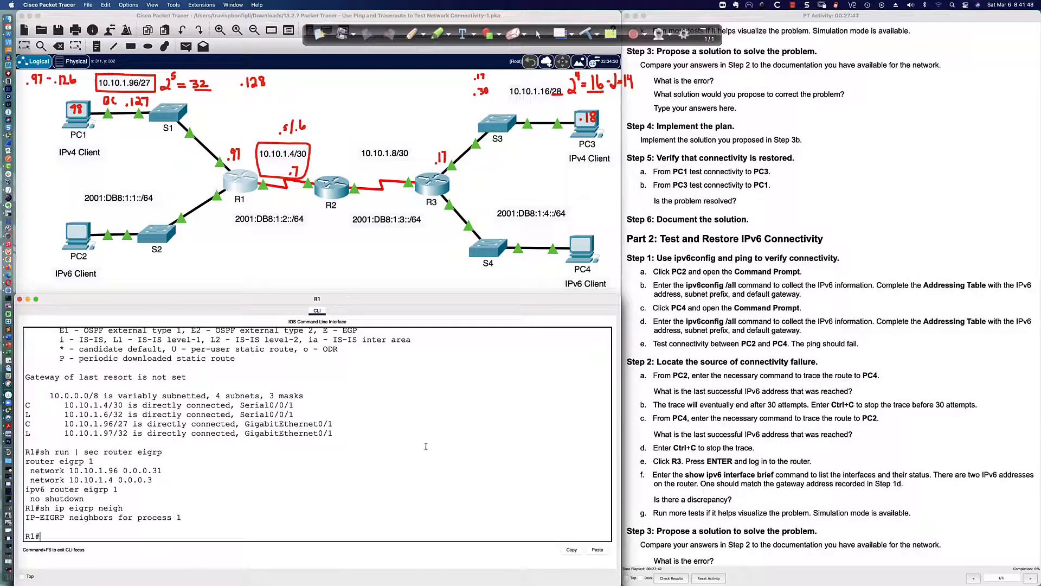
# Enter global configuration on R1, begin an ip route command, then bring up R2's console
pyautogui.press('Return')
pyautogui.press('Return')
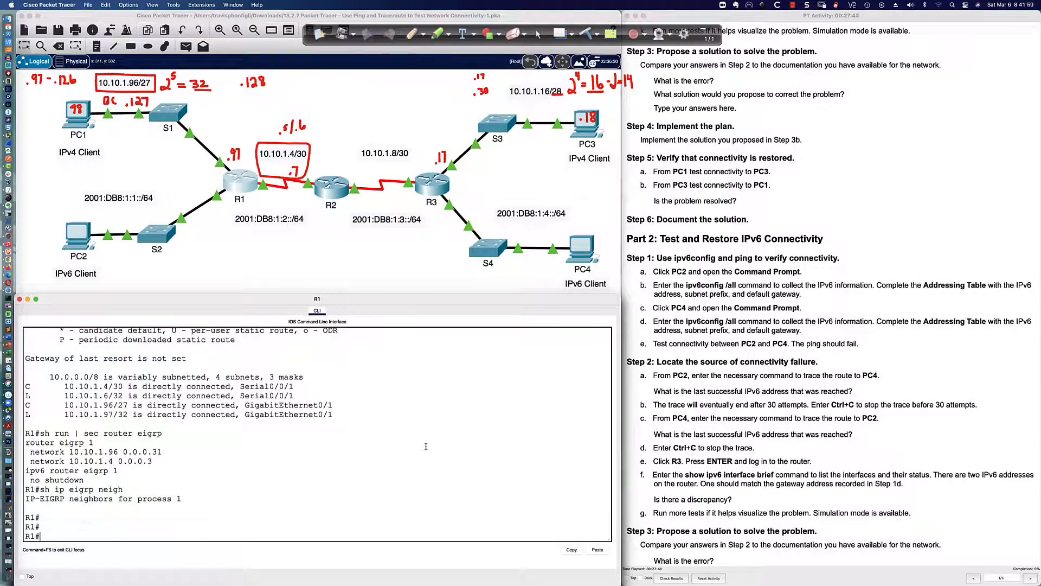
pyautogui.write('conf t')
pyautogui.press('Return')
pyautogui.write('ip route')
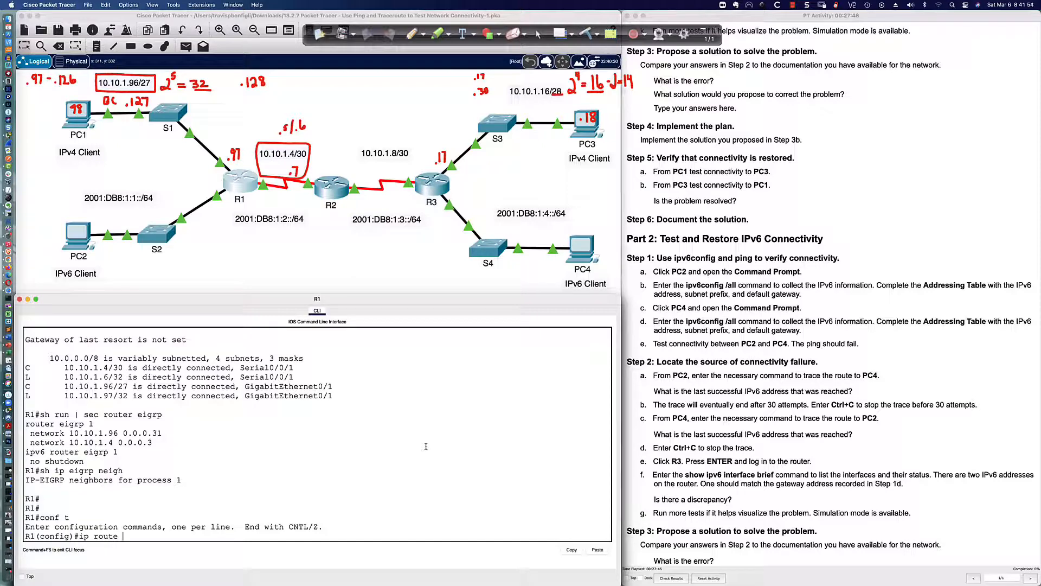
pyautogui.click(326, 185)
# Show R2's running-config lines mentioning route and its router eigrp section
pyautogui.press('Return')
pyautogui.press('Return')
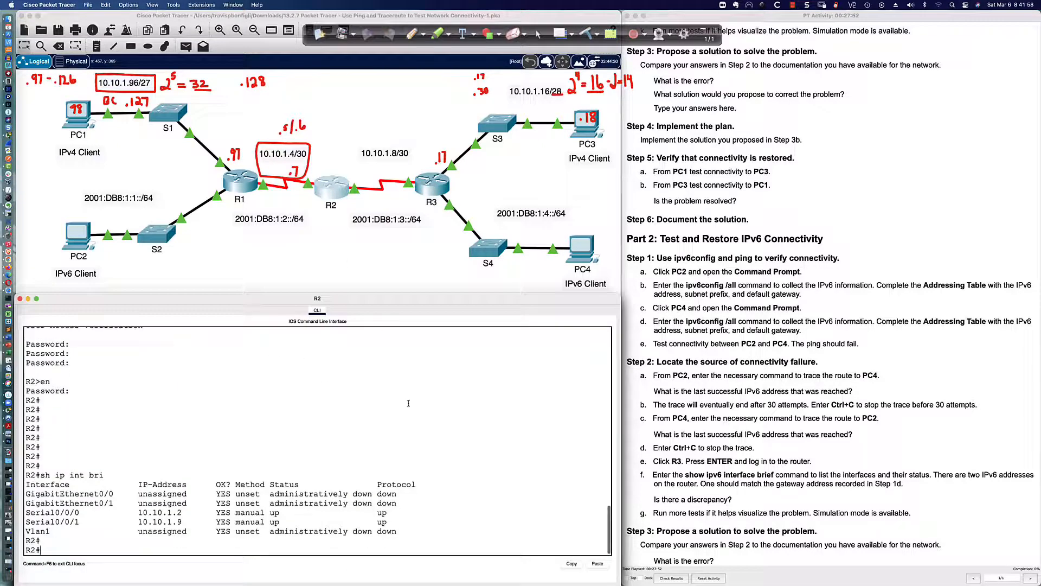
pyautogui.write('sh run | inc route')
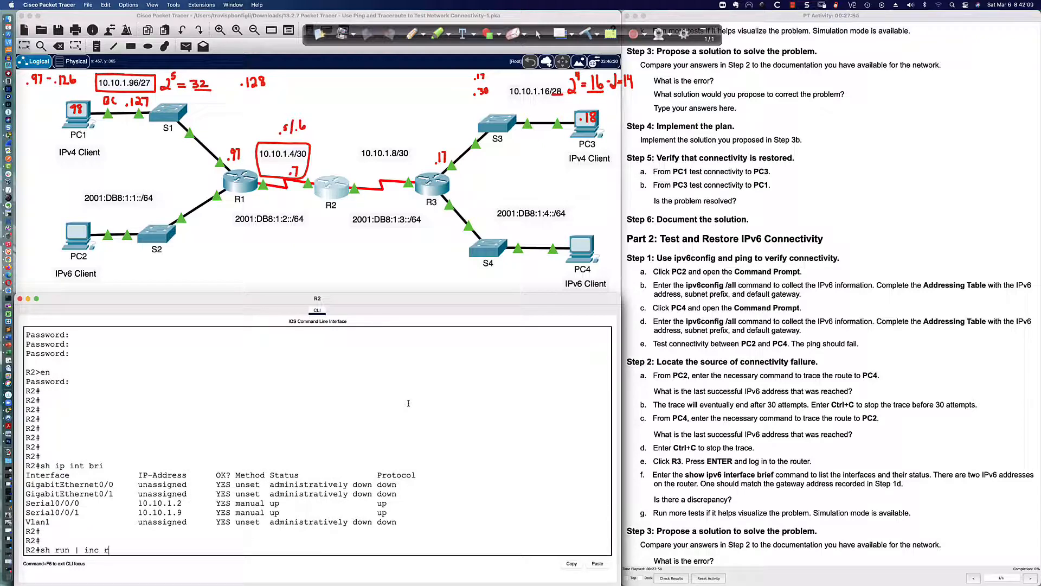
pyautogui.press('Return')
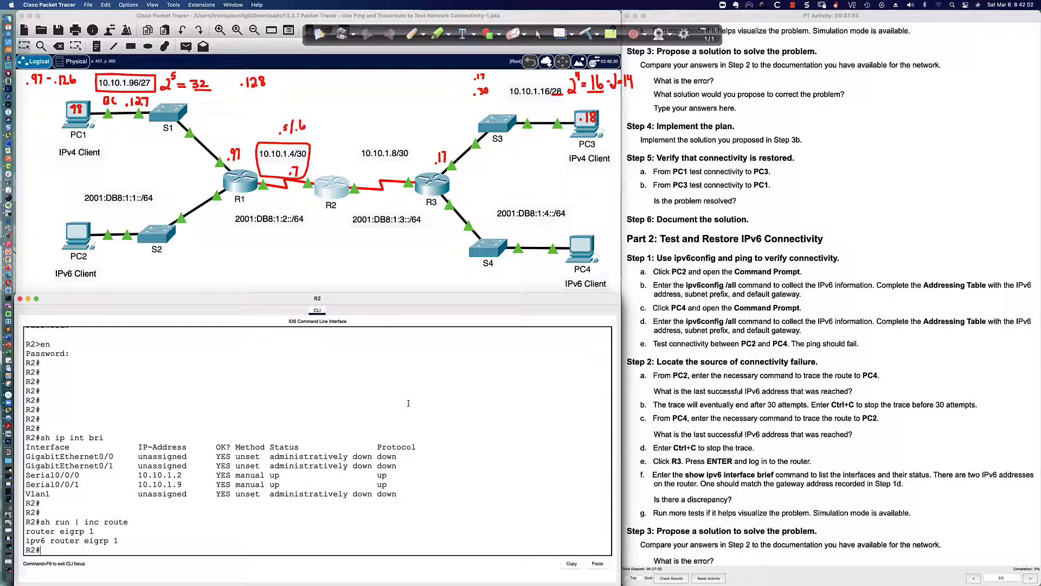
pyautogui.write('sh run | sec router eigrp')
pyautogui.press('Return')
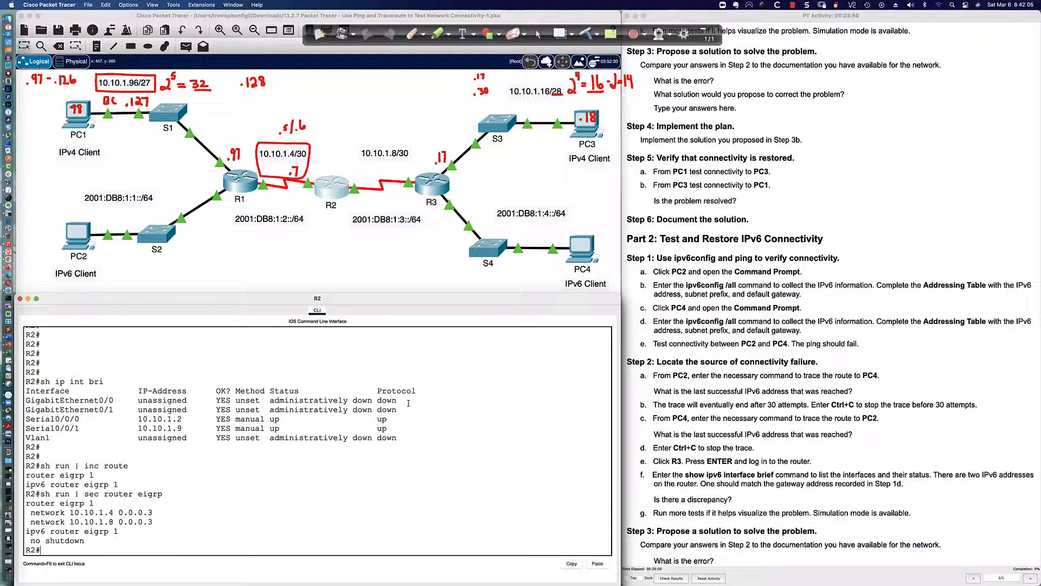
# List R2's EIGRP neighbors, highlighting the single neighbor 10.10.1.10 on Se0/0/1
pyautogui.write('sh ip eigrp neigh')
pyautogui.press('Return')
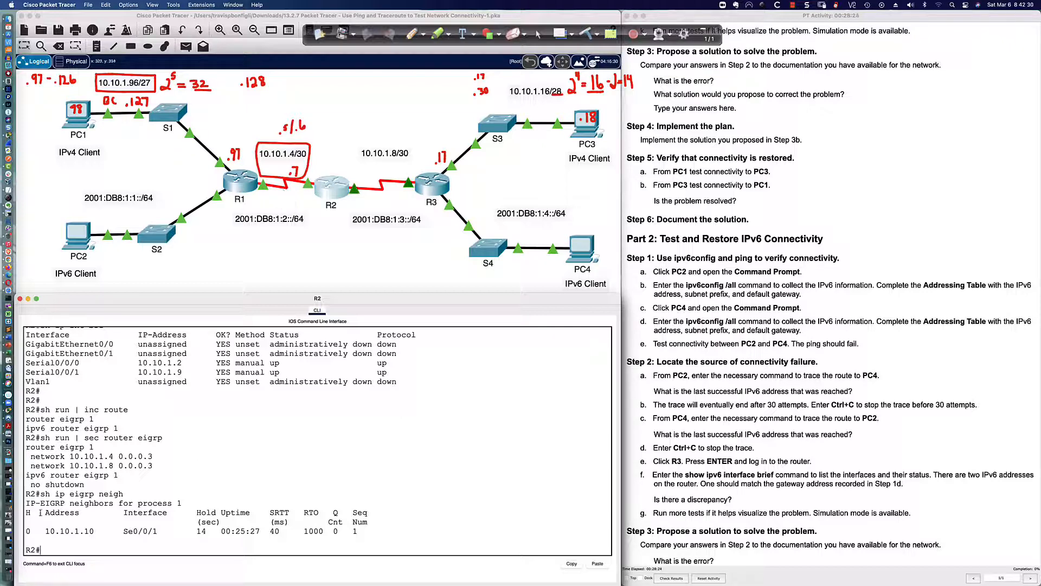
pyautogui.moveTo(31, 531); pyautogui.dragTo(366, 532)
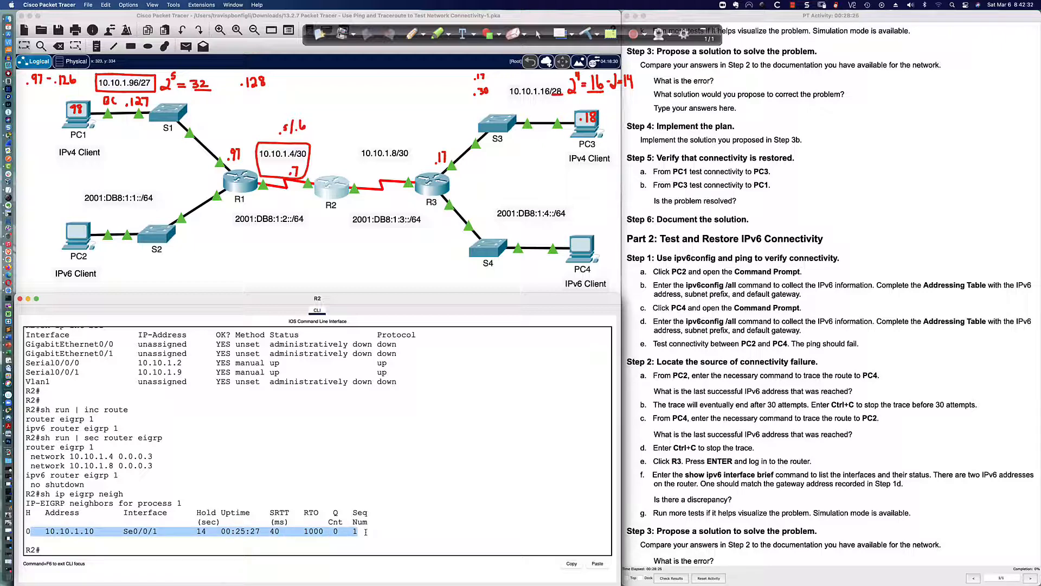
pyautogui.click(411, 527)
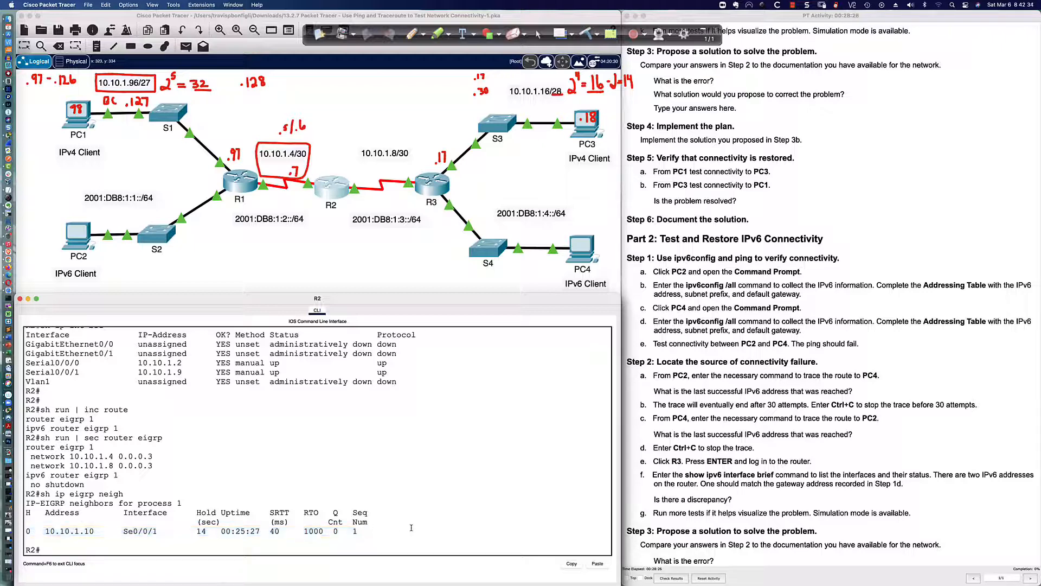
pyautogui.press('Return')
pyautogui.press('Return')
pyautogui.press('Return')
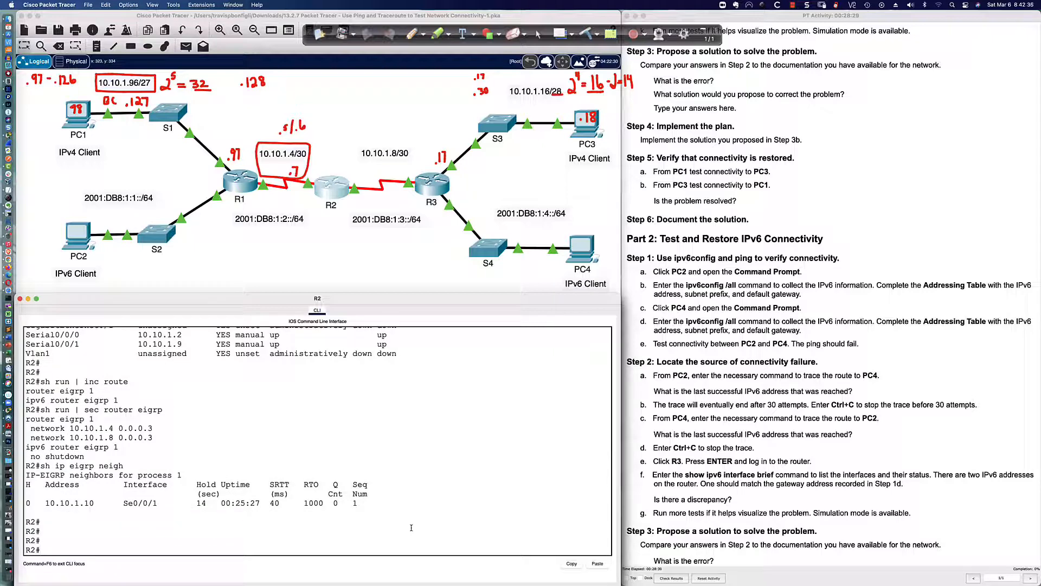
pyautogui.write('sh')
# On R1, add and then remove a trial default route out Serial0/0/1
pyautogui.click(253, 186)
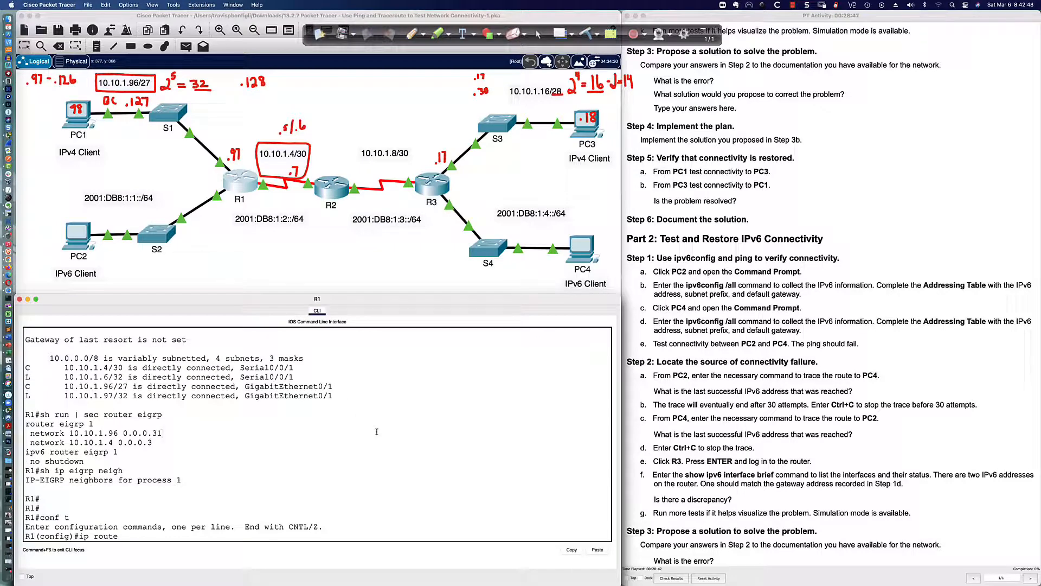
pyautogui.write('0.0.0.0 0.0.0.0 s0/0/1')
pyautogui.press('Return')
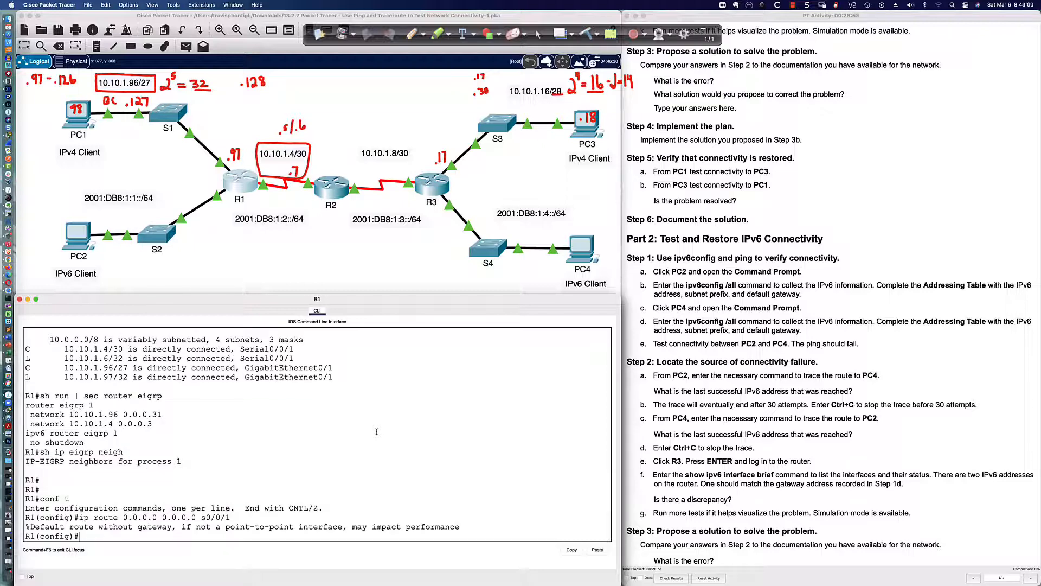
pyautogui.press('Up')
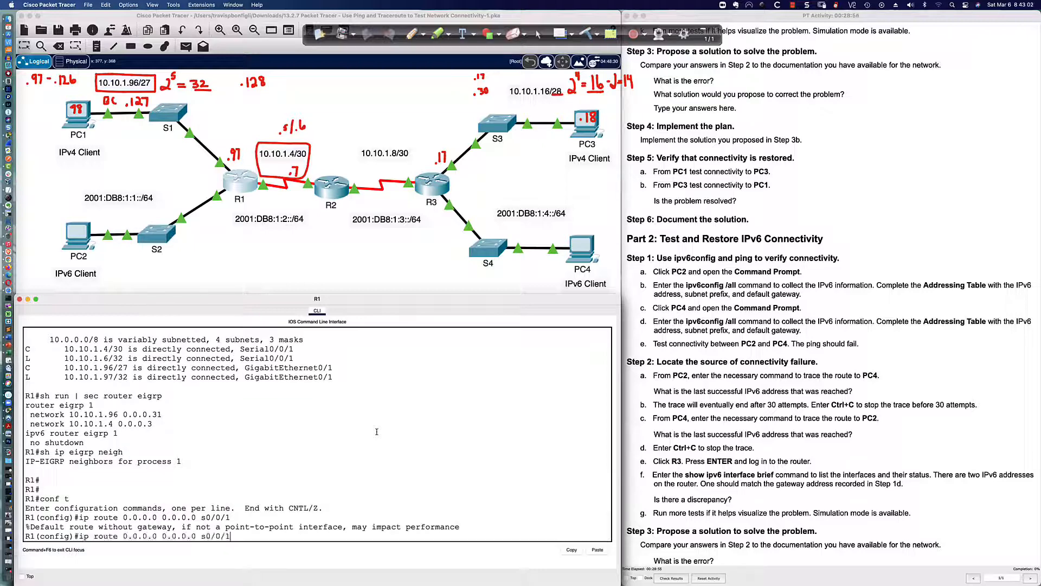
pyautogui.hotkey('ctrl', 'a')
pyautogui.write('no')
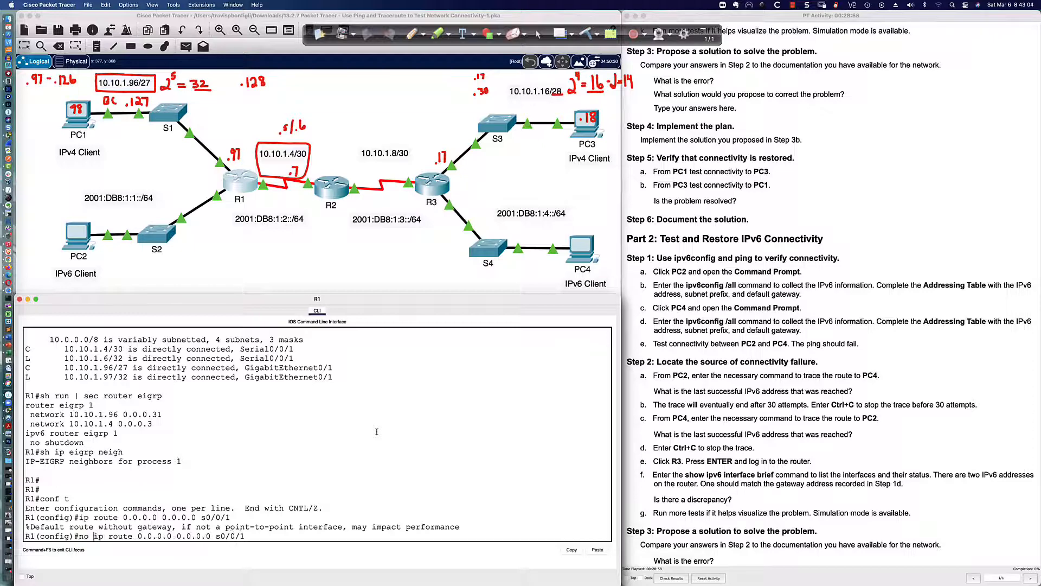
pyautogui.press('Return')
# Add and then remove a trial route to 10.10.1.16 255.255.255.240 out Serial0/0/1
pyautogui.write('ip route 10')
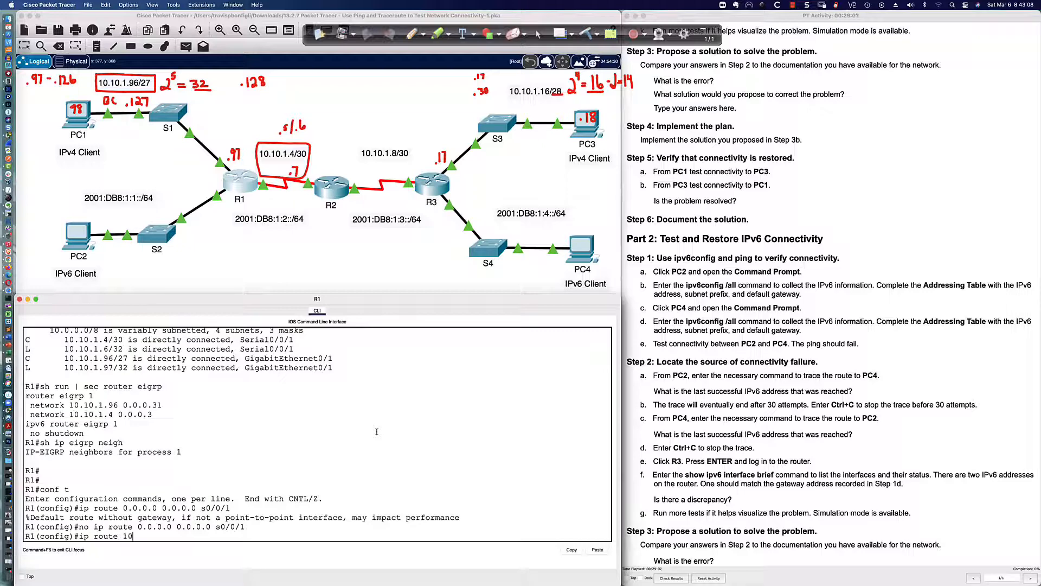
pyautogui.write('.10.1.16 255.255.255.240 s0/0/1')
pyautogui.press('Return')
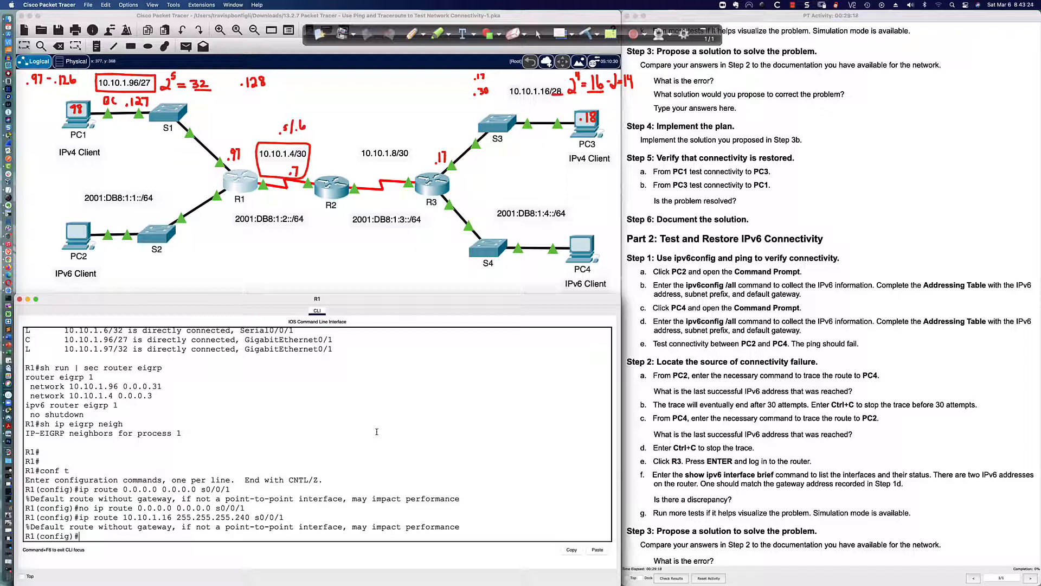
pyautogui.press('Up')
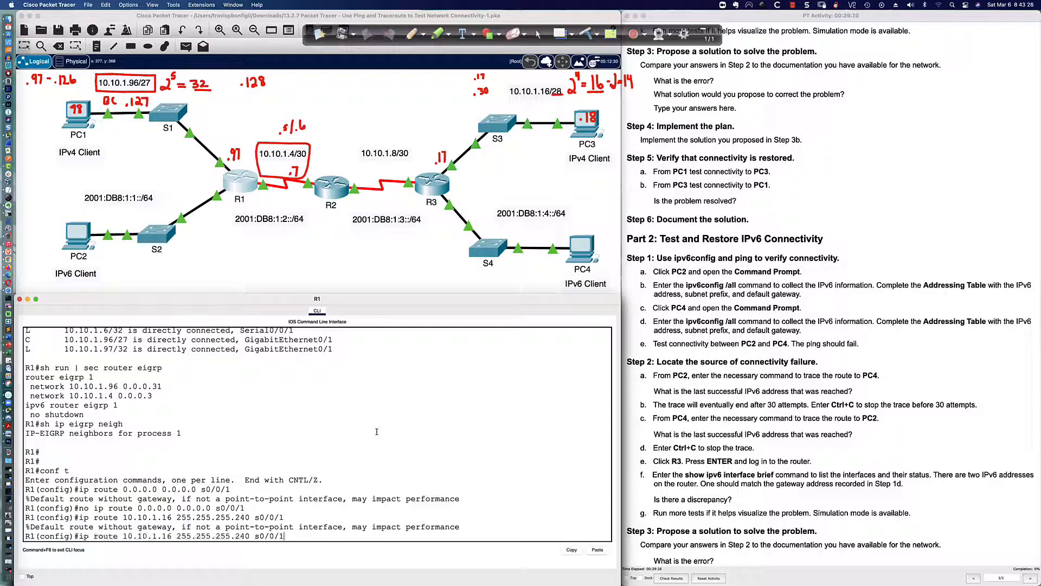
pyautogui.hotkey('ctrl', 'a')
pyautogui.write('no')
pyautogui.press('Return')
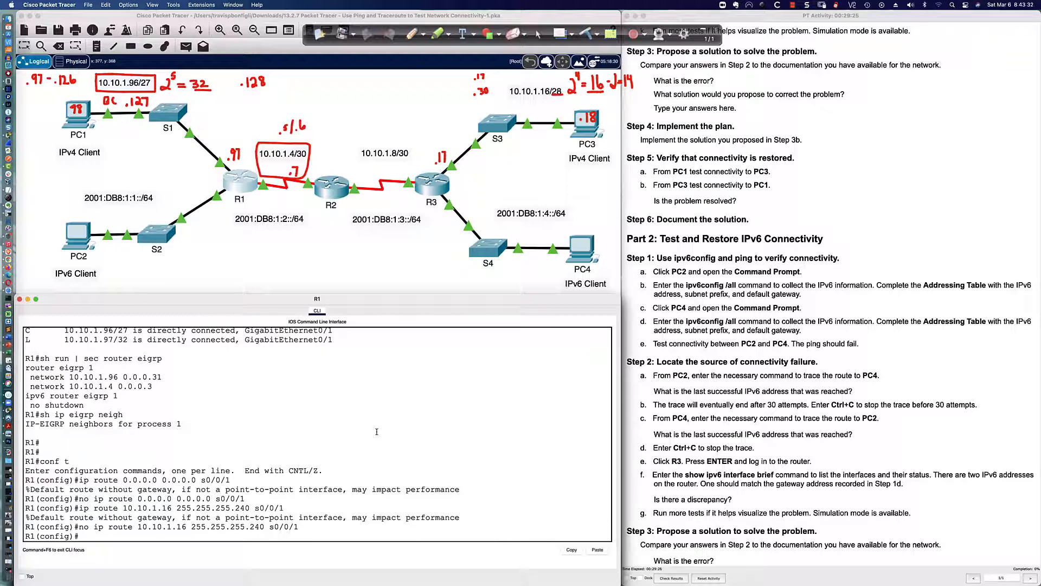
# Add and then remove a trial route to 10.10.1.16/28 via next hop 10.10.1.5
pyautogui.press('Up')
pyautogui.press('Up')
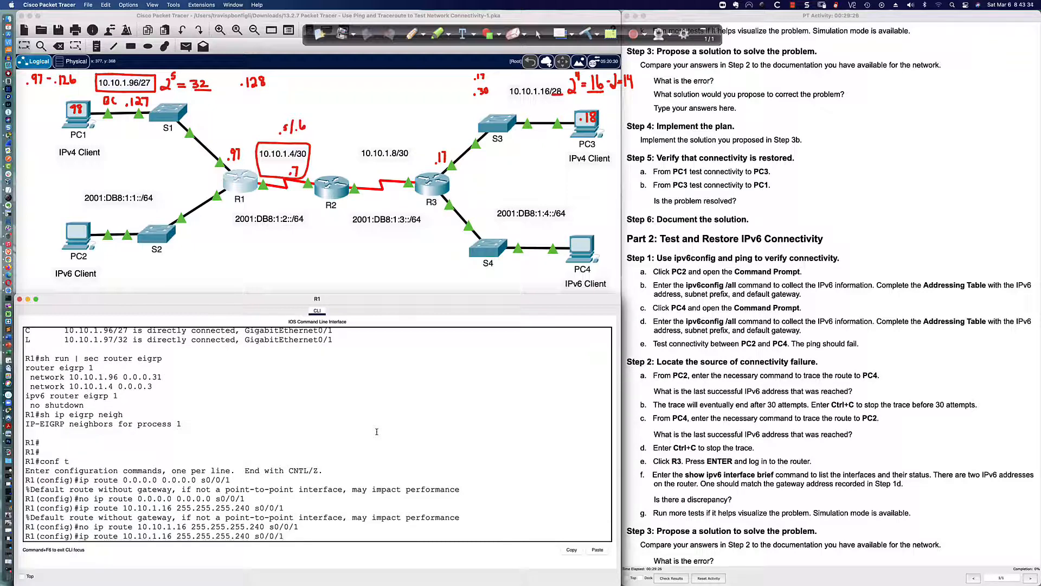
pyautogui.press('BackSpace')
pyautogui.press('BackSpace')
pyautogui.press('BackSpace')
pyautogui.press('BackSpace')
pyautogui.press('BackSpace')
pyautogui.press('BackSpace')
pyautogui.press('BackSpace')
pyautogui.write('10.10.1.5')
pyautogui.press('Return')
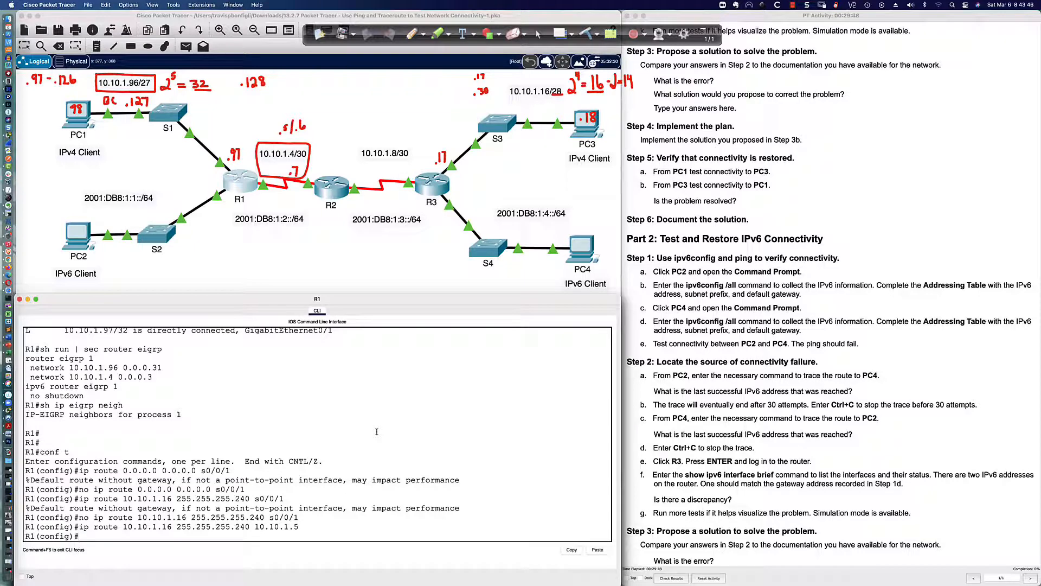
pyautogui.press('Up')
pyautogui.hotkey('ctrl', 'a')
pyautogui.write('no')
pyautogui.press('Return')
# Configure R1's default route ip route 0.0.0.0 0.0.0.0 10.10.1.5
pyautogui.press('Up')
pyautogui.press('Up')
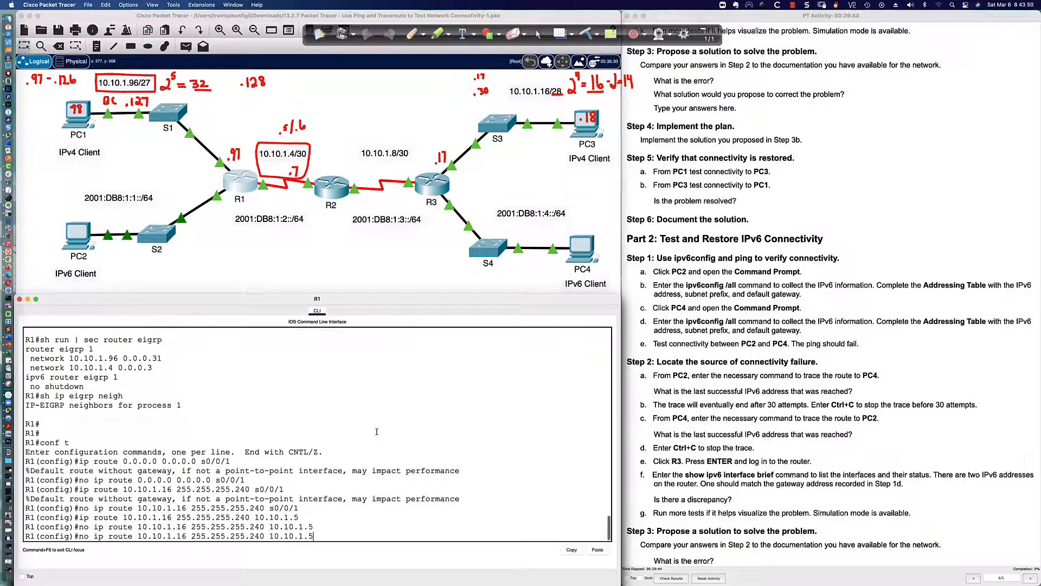
pyautogui.press('Up')
pyautogui.press('Up')
pyautogui.press('Up')
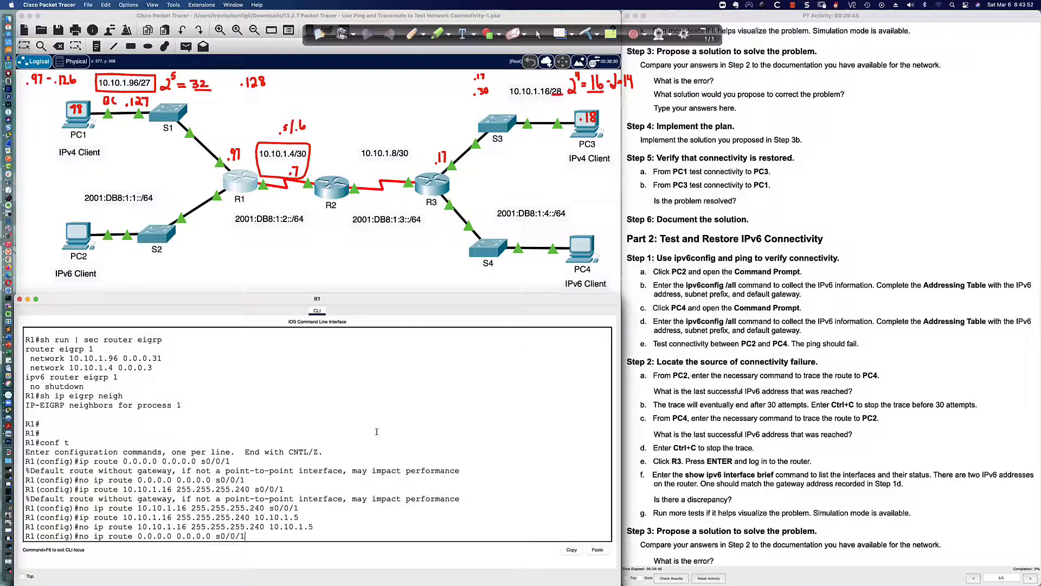
pyautogui.press('BackSpace')
pyautogui.press('BackSpace')
pyautogui.press('BackSpace')
pyautogui.press('BackSpace')
pyautogui.write('10.')
pyautogui.write('1.5')
pyautogui.press('Return')
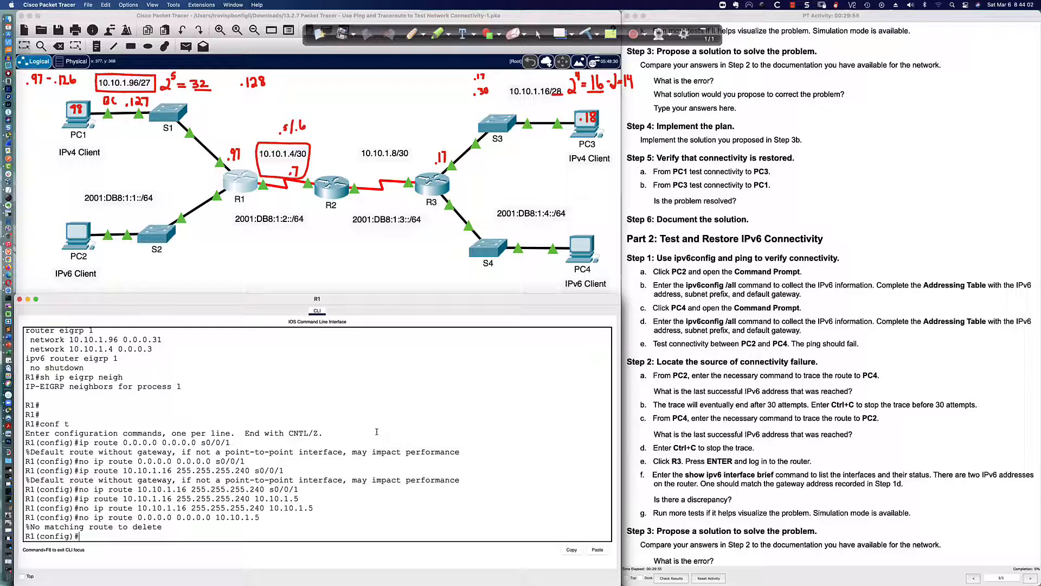
pyautogui.press('Up')
pyautogui.press('Left')
pyautogui.press('Left')
pyautogui.press('Left')
pyautogui.press('Left')
pyautogui.press('Left')
pyautogui.press('Left')
pyautogui.press('Left')
pyautogui.press('Left')
pyautogui.press('Left')
pyautogui.press('Left')
pyautogui.press('Left')
pyautogui.press('Left')
pyautogui.press('Left')
pyautogui.press('Left')
pyautogui.press('Left')
pyautogui.press('Left')
pyautogui.press('Left')
pyautogui.press('Left')
pyautogui.press('Left')
pyautogui.press('Left')
pyautogui.press('Left')
pyautogui.press('Left')
pyautogui.press('Left')
pyautogui.press('Left')
pyautogui.press('Left')
pyautogui.press('Left')
pyautogui.press('Left')
pyautogui.press('Left')
pyautogui.press('BackSpace')
pyautogui.press('BackSpace')
pyautogui.press('BackSpace')
pyautogui.press('Return')
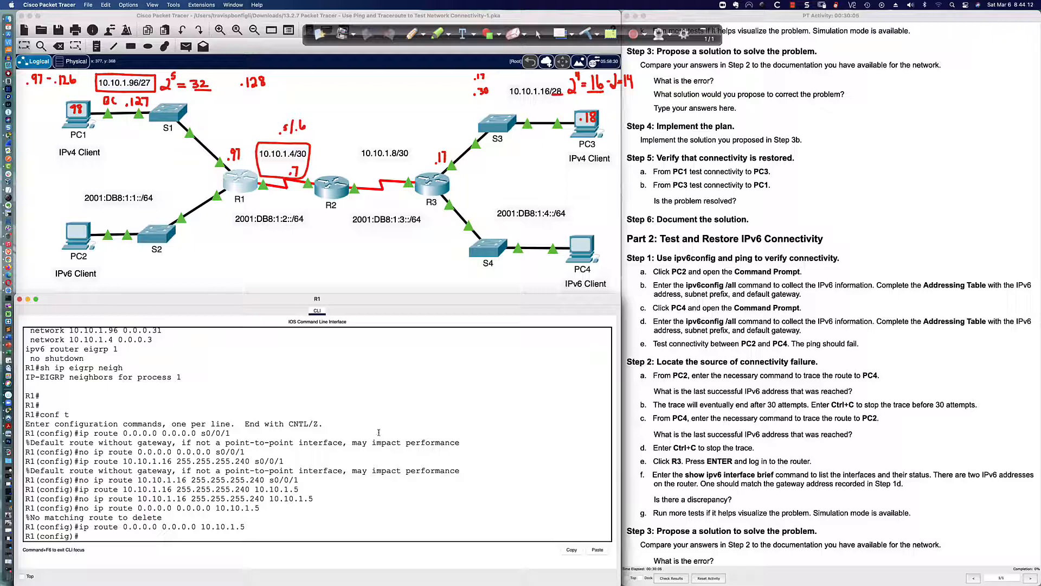
# Close the Activity Results report and place the instructions at the right edge, scrolled to Part 2
pyautogui.click(670, 579)
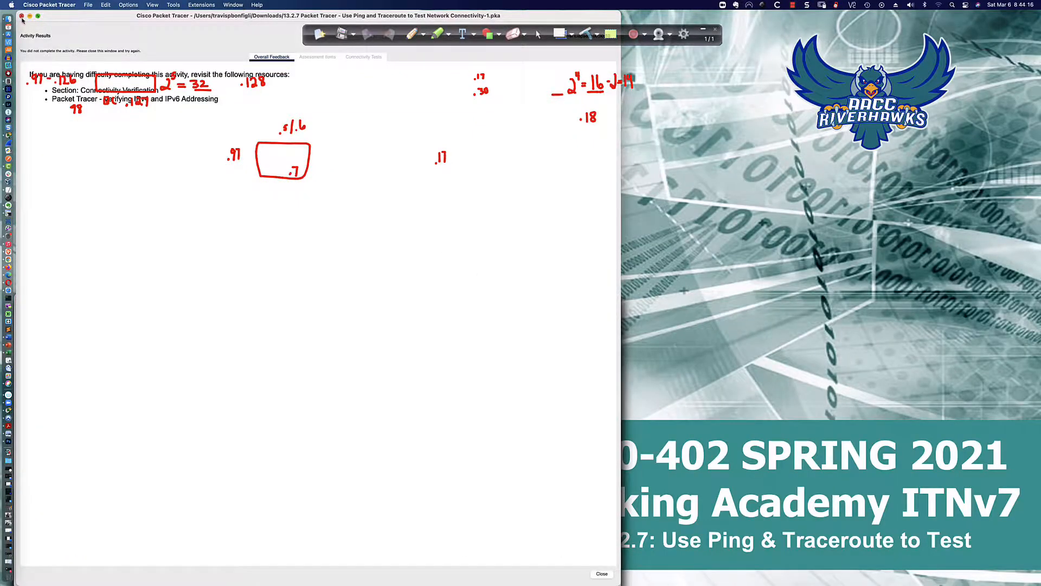
pyautogui.click(22, 16)
pyautogui.moveTo(708, 11); pyautogui.dragTo(1007, 6)
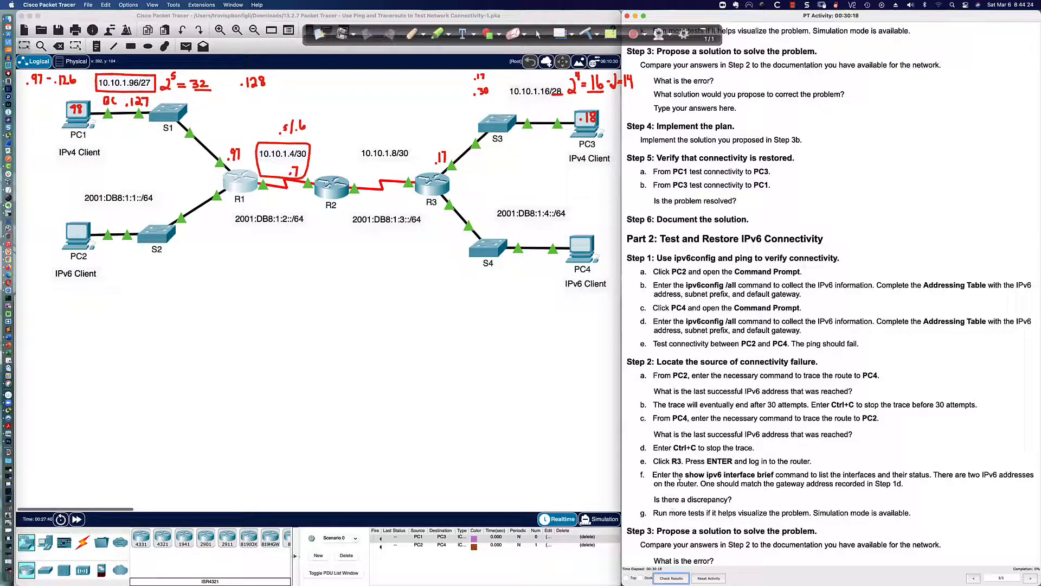
pyautogui.scroll(-1, 673, 271)
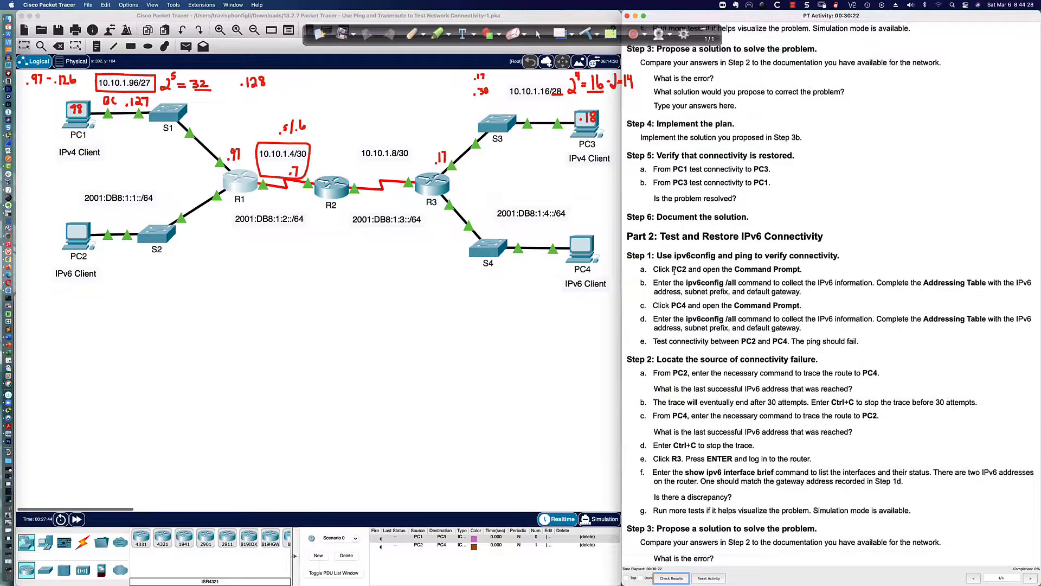
pyautogui.scroll(2, 674, 271)
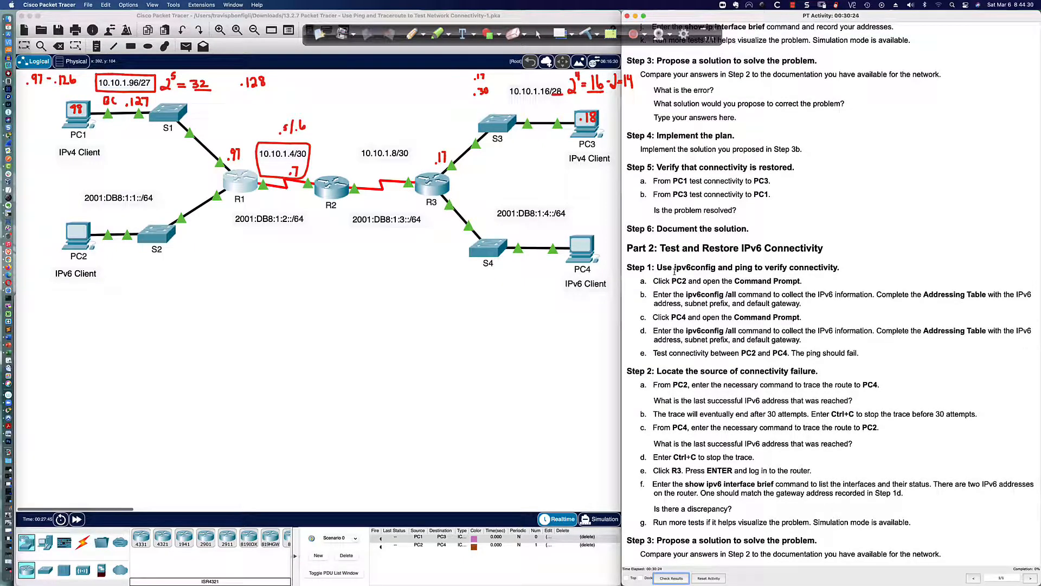
pyautogui.scroll(-2, 674, 271)
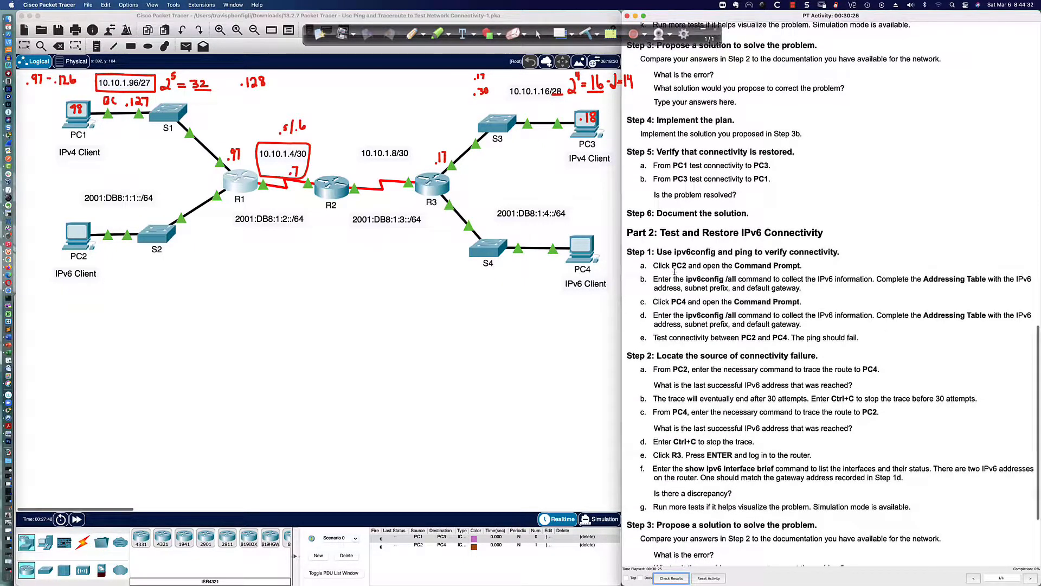
pyautogui.scroll(-1, 674, 272)
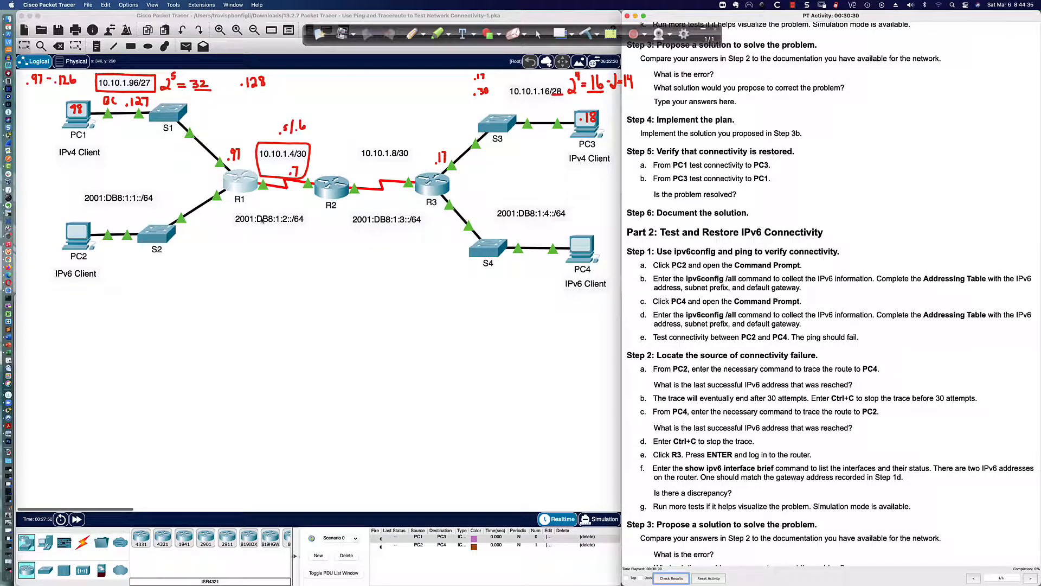
# Page through R1's 'do sh run' output to Serial0/0/1 (2001:DB8:1:2::2/64), Vlan1 and router eigrp 1
pyautogui.click(385, 412)
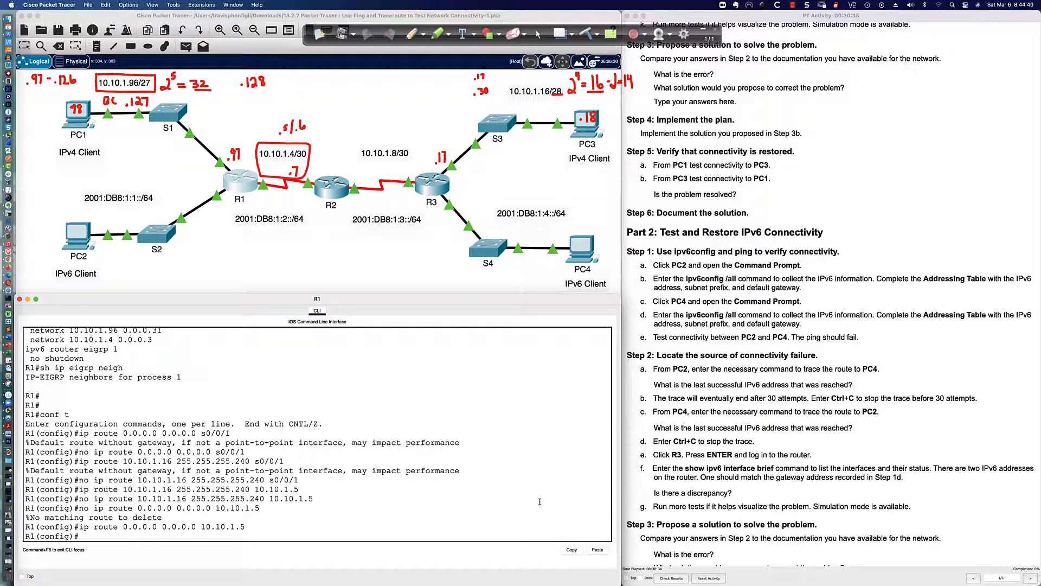
pyautogui.write('sh run')
pyautogui.press('Return')
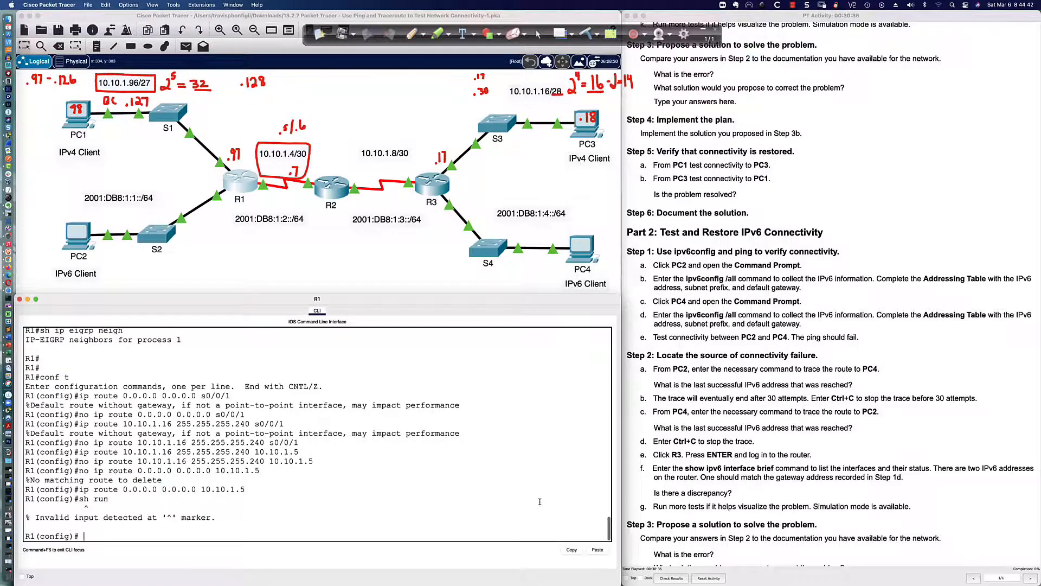
pyautogui.write('do sh run')
pyautogui.press('Return')
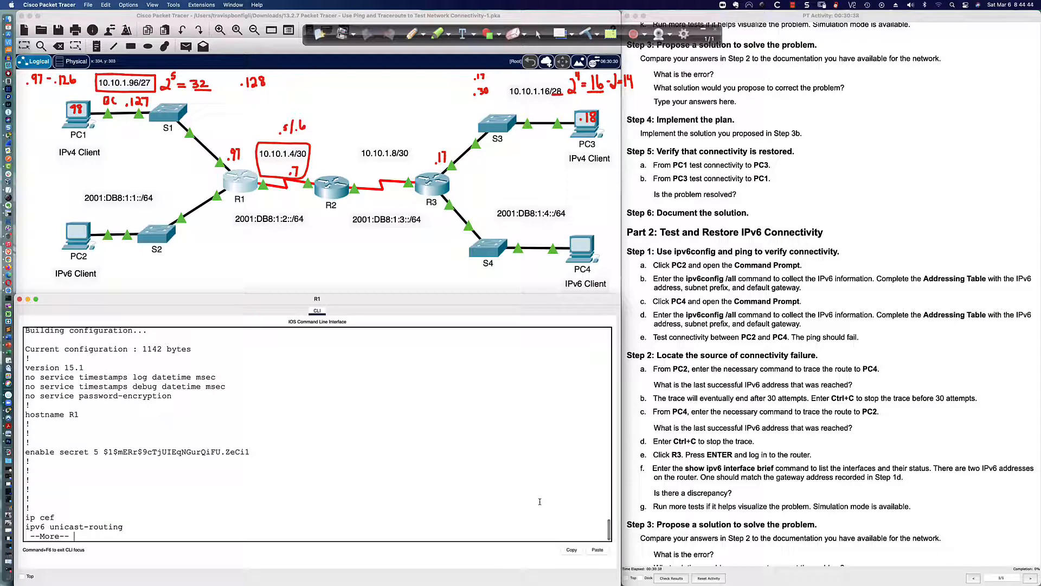
pyautogui.press('space')
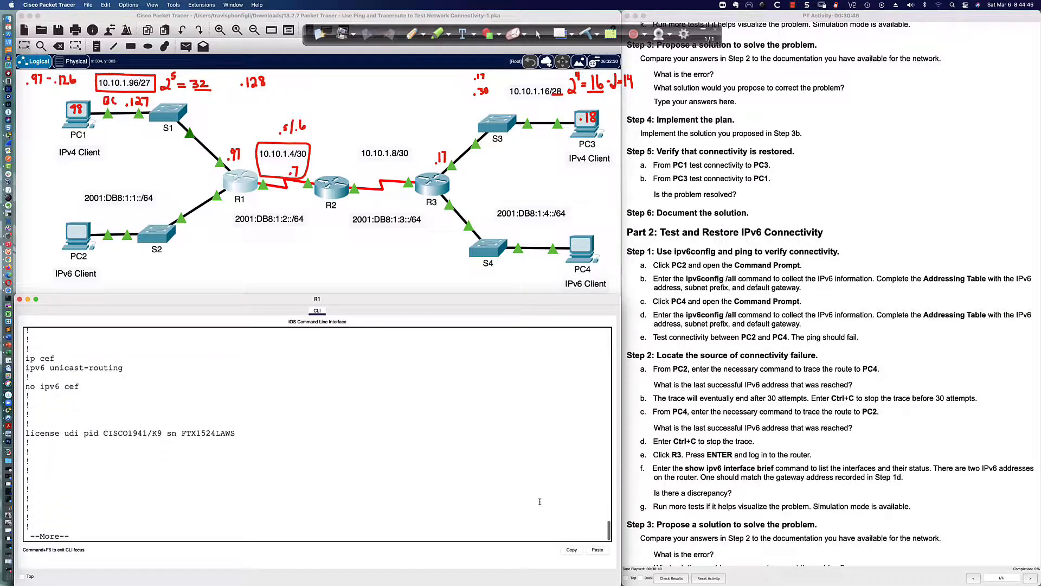
pyautogui.press('space')
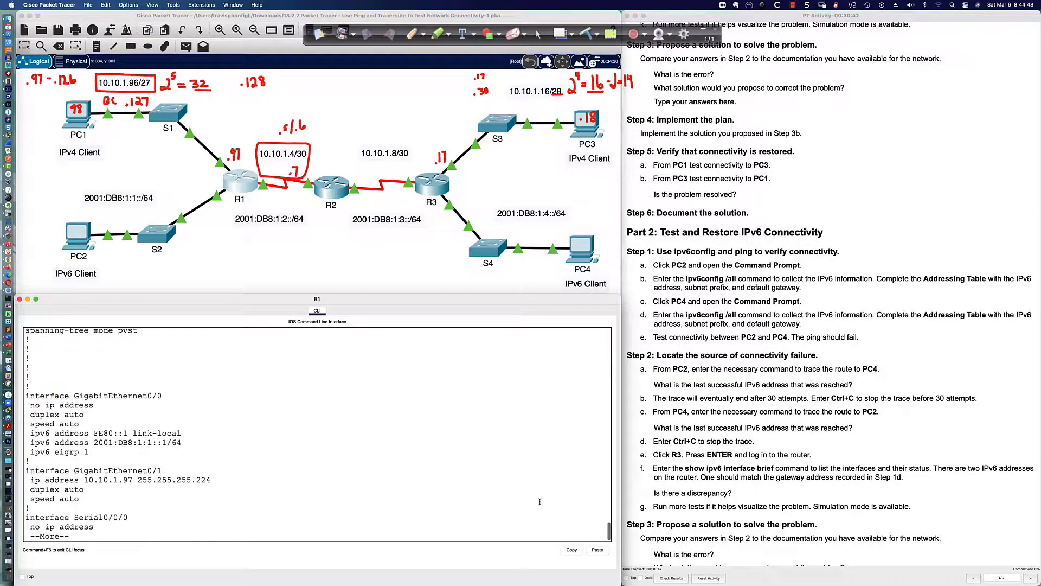
pyautogui.press('Return')
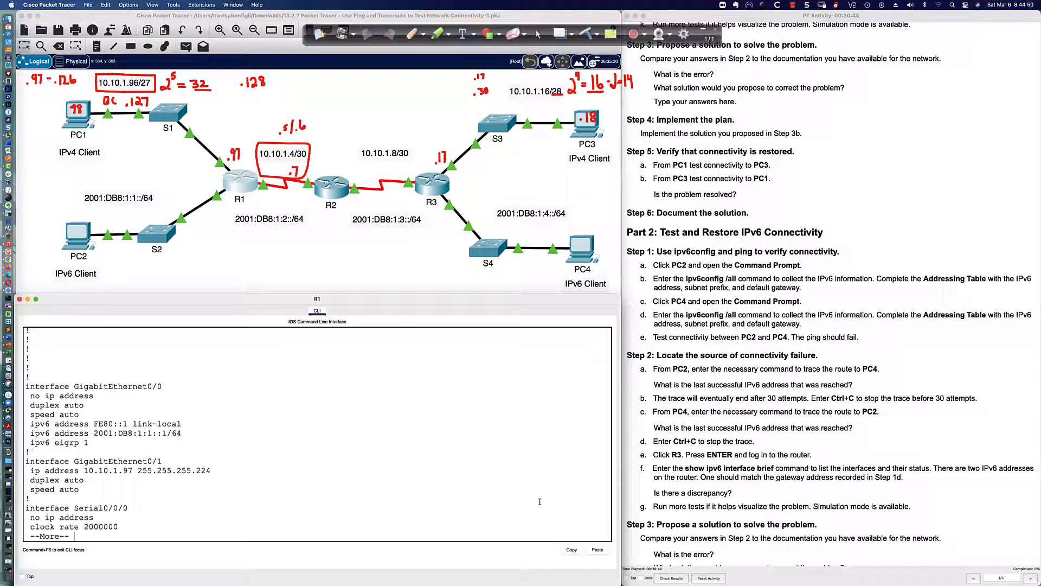
pyautogui.press('Return')
pyautogui.press('Return')
pyautogui.press('Return')
pyautogui.press('Return')
pyautogui.press('Return')
pyautogui.press('Return')
pyautogui.press('Return')
pyautogui.press('Return')
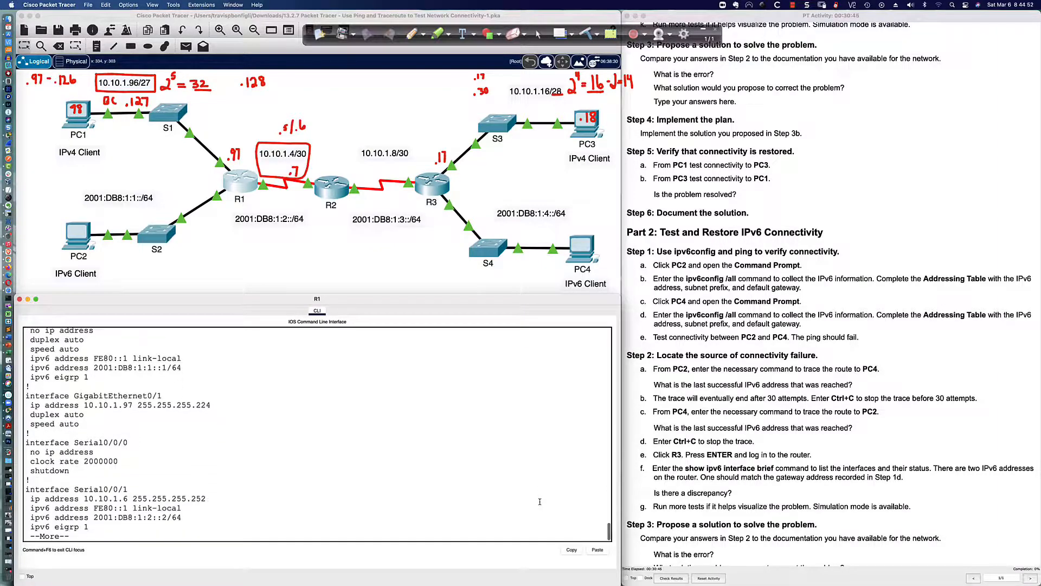
pyautogui.press('Return')
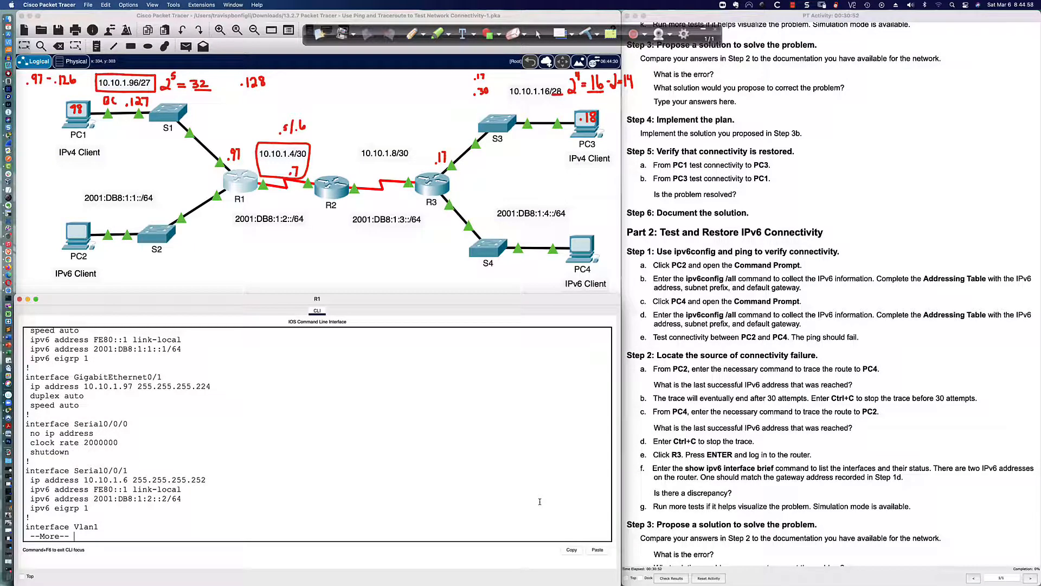
pyautogui.press('Return')
pyautogui.press('Return')
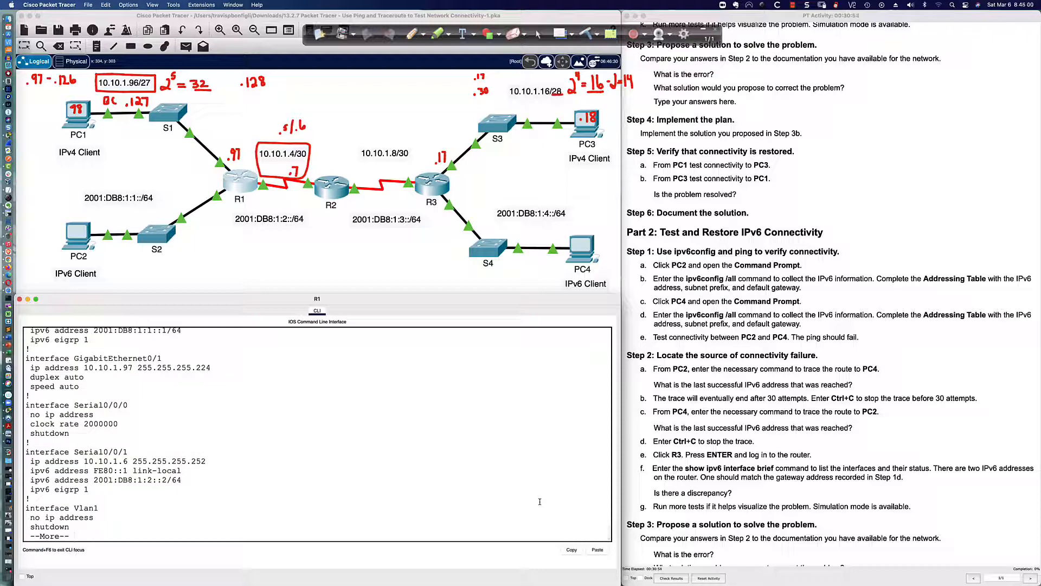
pyautogui.press('Return')
pyautogui.press('Return')
pyautogui.press('Return')
pyautogui.press('Return')
pyautogui.press('Return')
pyautogui.press('Return')
pyautogui.press('Return')
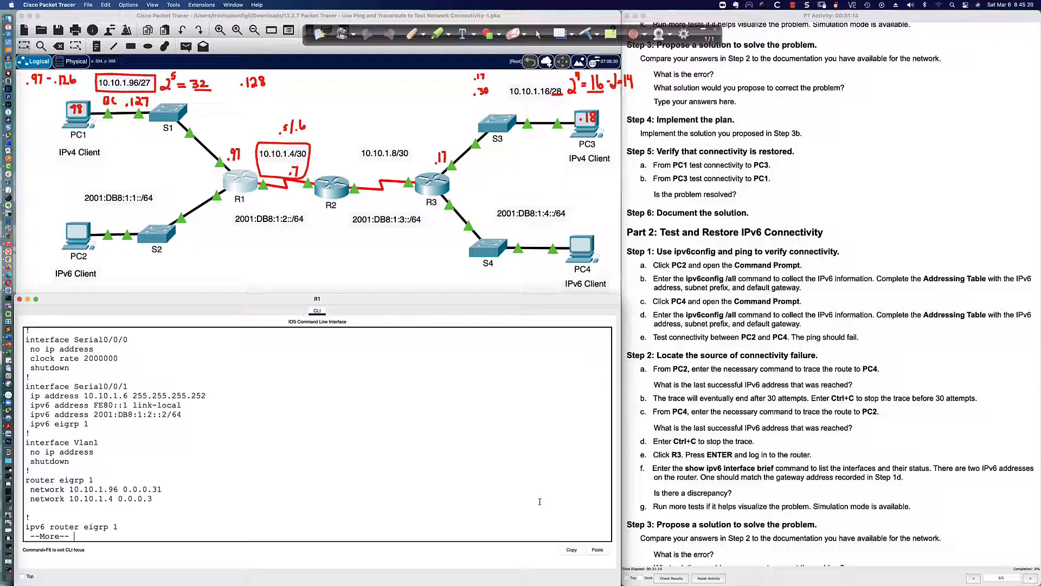
# List R2's interfaces with sh ip int bri, spotting Serial0/0/0's wrong address 10.10.1.2
pyautogui.click(330, 192)
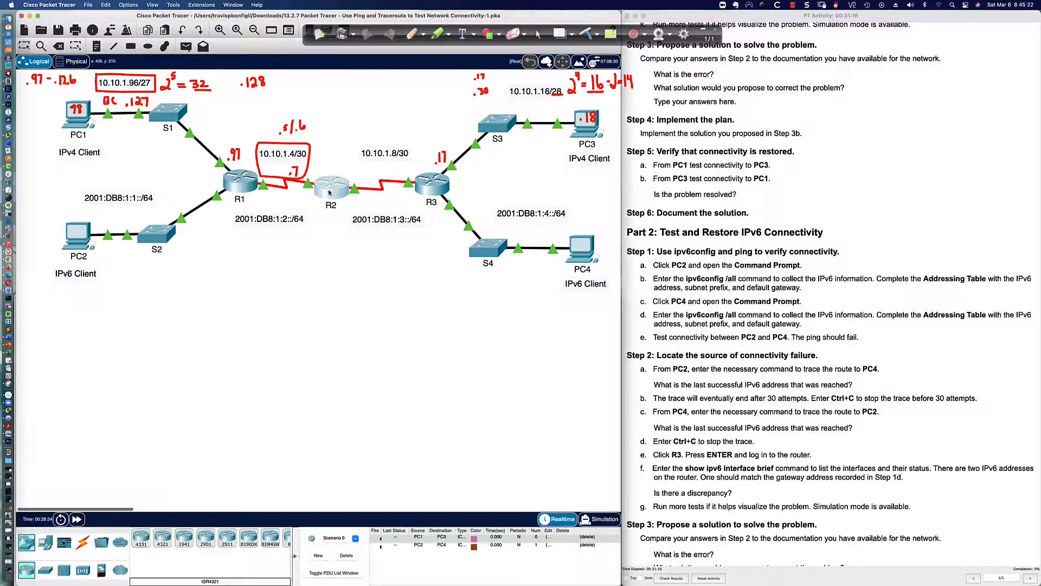
pyautogui.click(329, 192)
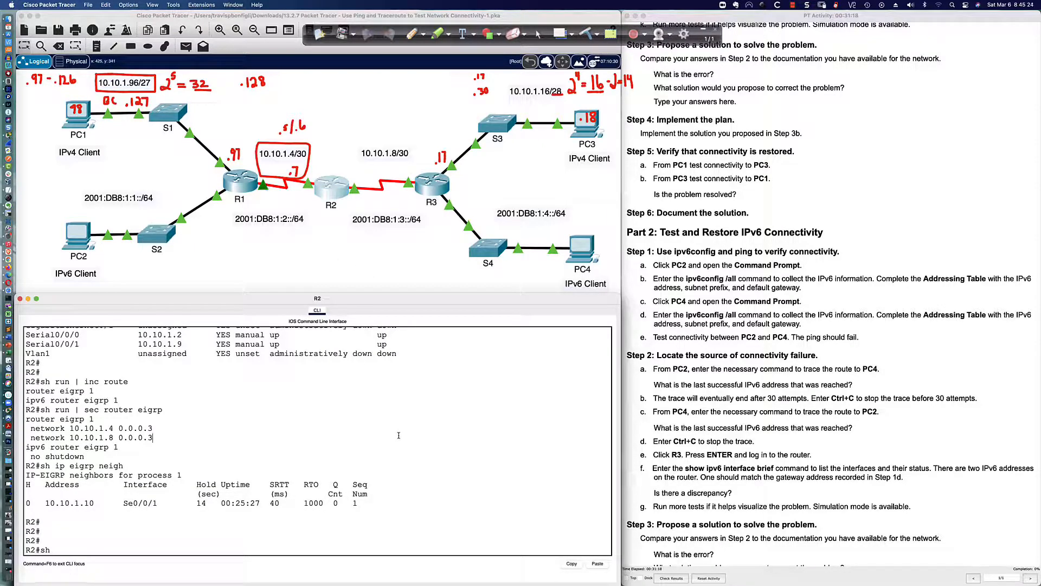
pyautogui.press('Return')
pyautogui.press('Return')
pyautogui.press('Return')
pyautogui.write('sh ip int bri')
pyautogui.press('Return')
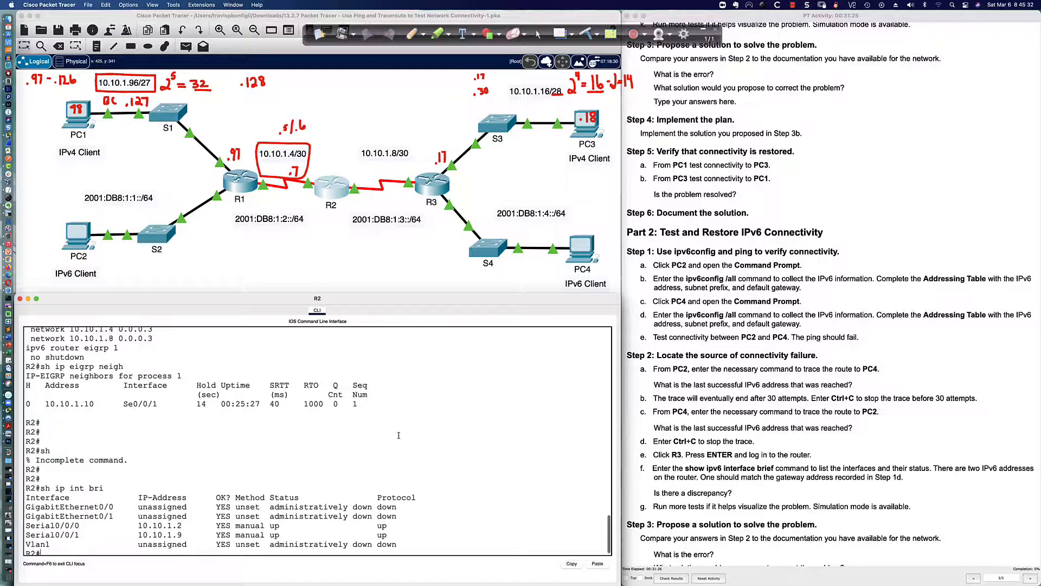
pyautogui.scroll(-1, 343, 474)
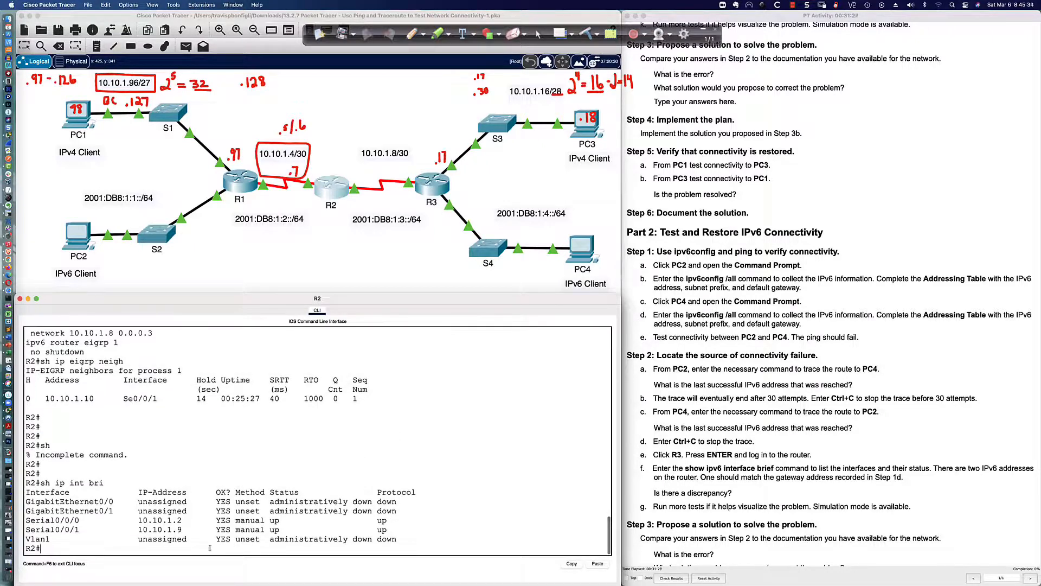
pyautogui.moveTo(182, 520); pyautogui.dragTo(140, 521)
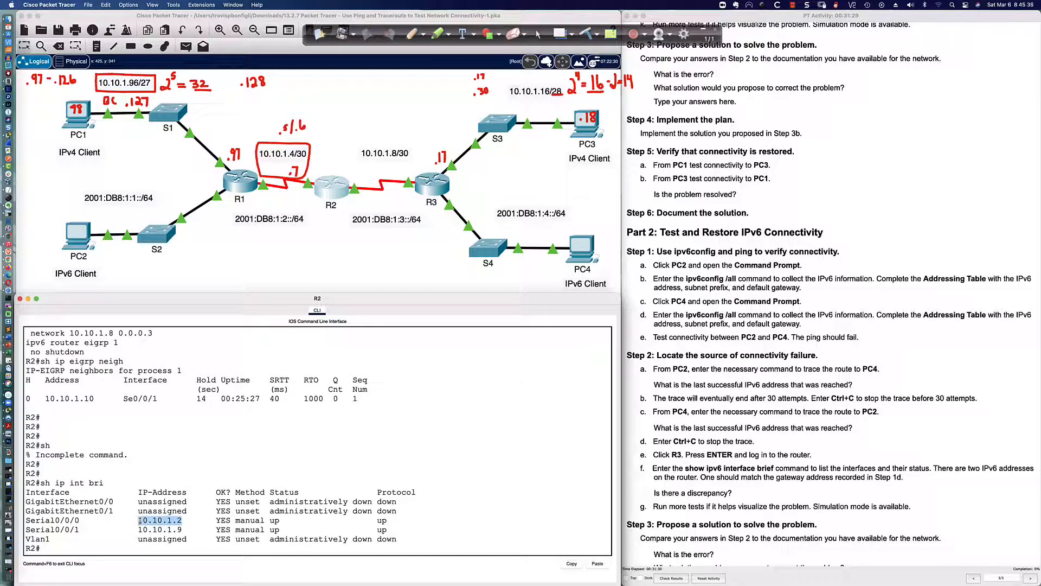
pyautogui.click(431, 525)
# Set R2's Serial0/0/0 address to 10.10.1.5 255.255.255.252, bringing up EIGRP with 10.10.1.6
pyautogui.write('conf t')
pyautogui.press('Return')
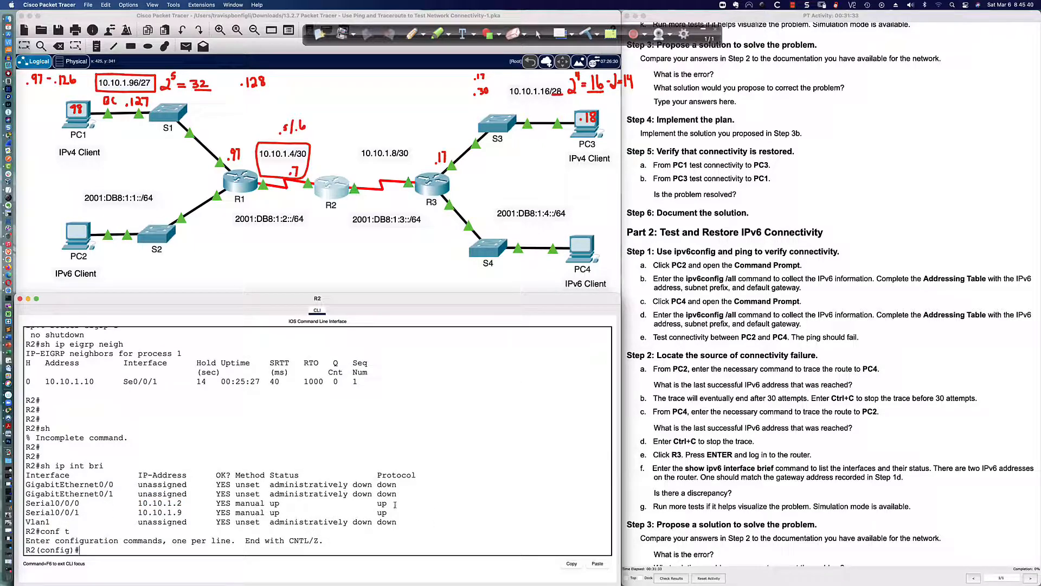
pyautogui.click(318, 262)
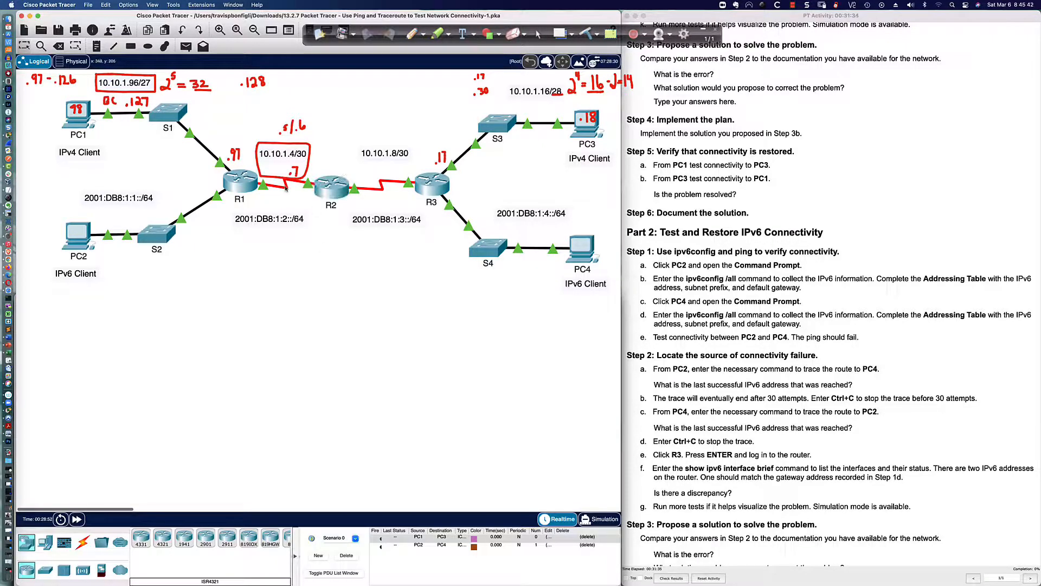
pyautogui.click(336, 191)
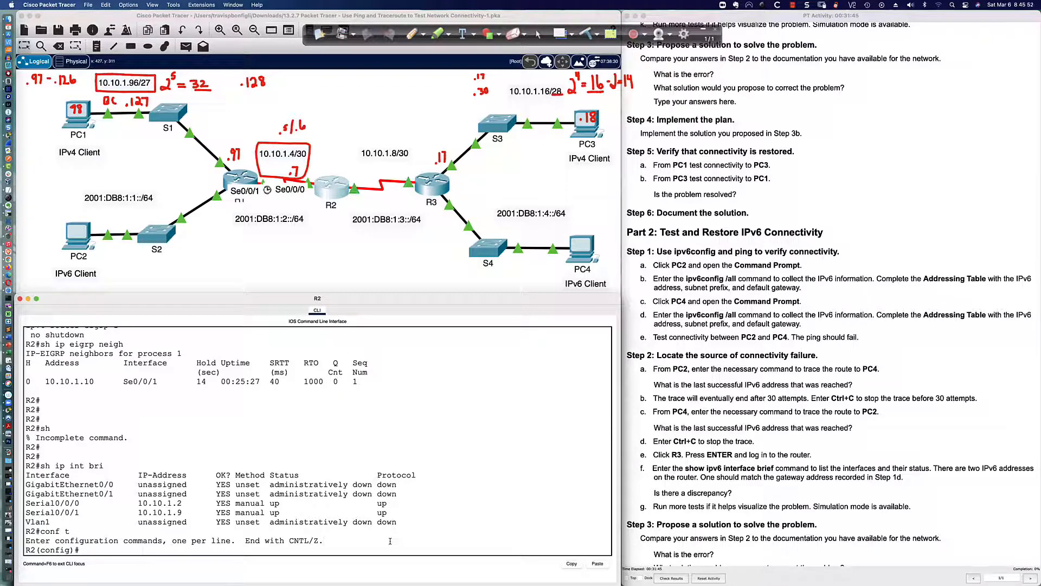
pyautogui.press('Return')
pyautogui.press('Return')
pyautogui.press('Return')
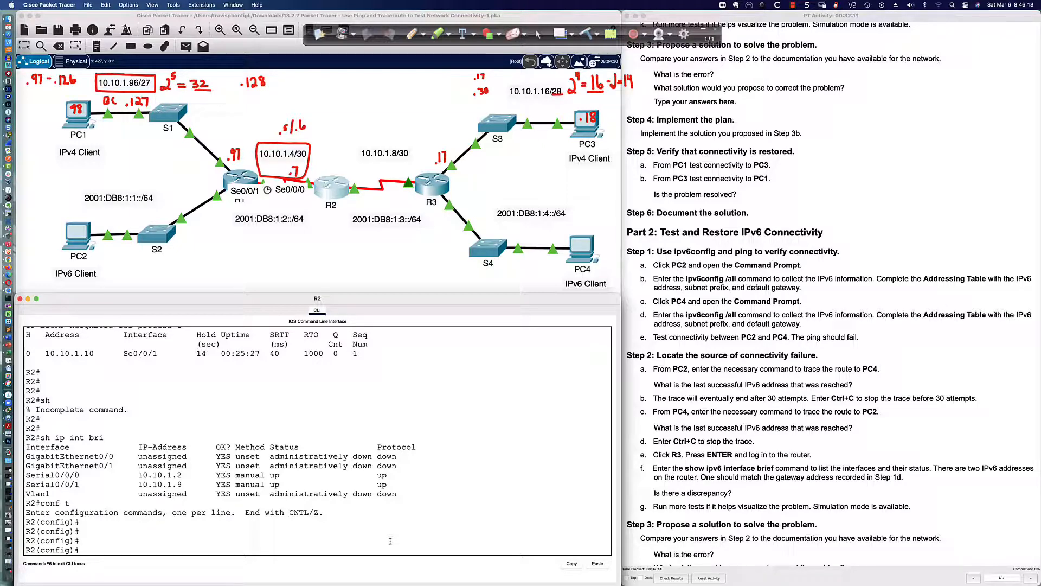
pyautogui.write('int s0/0/0')
pyautogui.press('Return')
pyautogui.write('ip add')
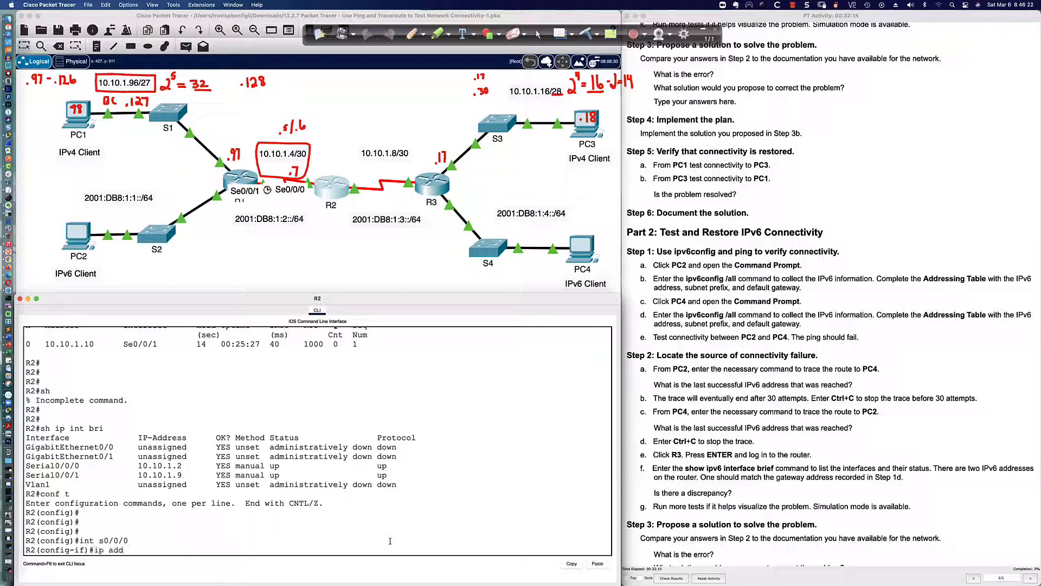
pyautogui.write(' 10.10.1.5 255.255.255.252')
pyautogui.press('Return')
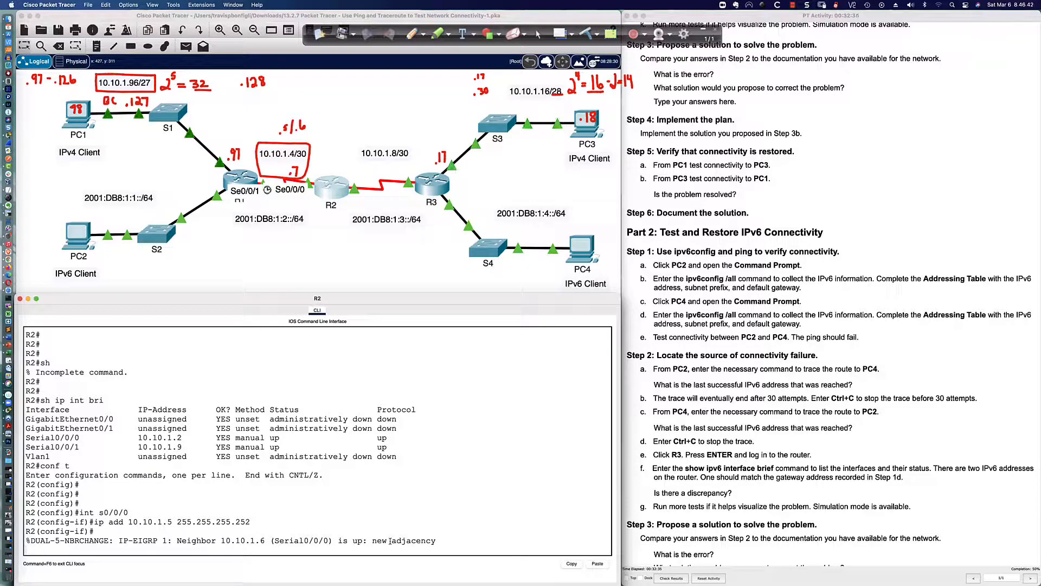
pyautogui.press('Return')
pyautogui.press('Return')
pyautogui.press('Return')
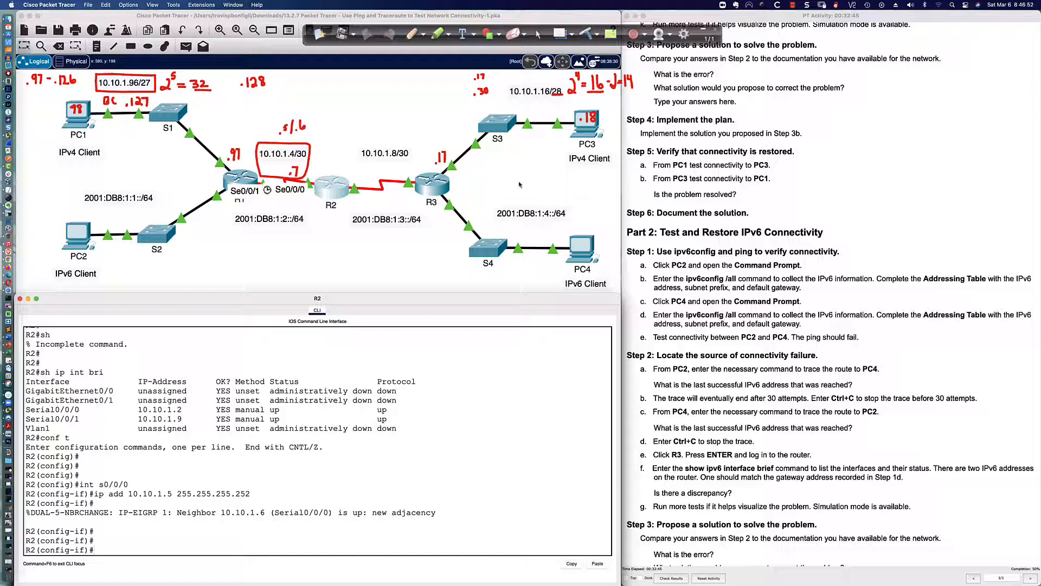
# Exit configuration on R1 and show its routing table, highlighting the default route via 10.10.1.5
pyautogui.click(243, 181)
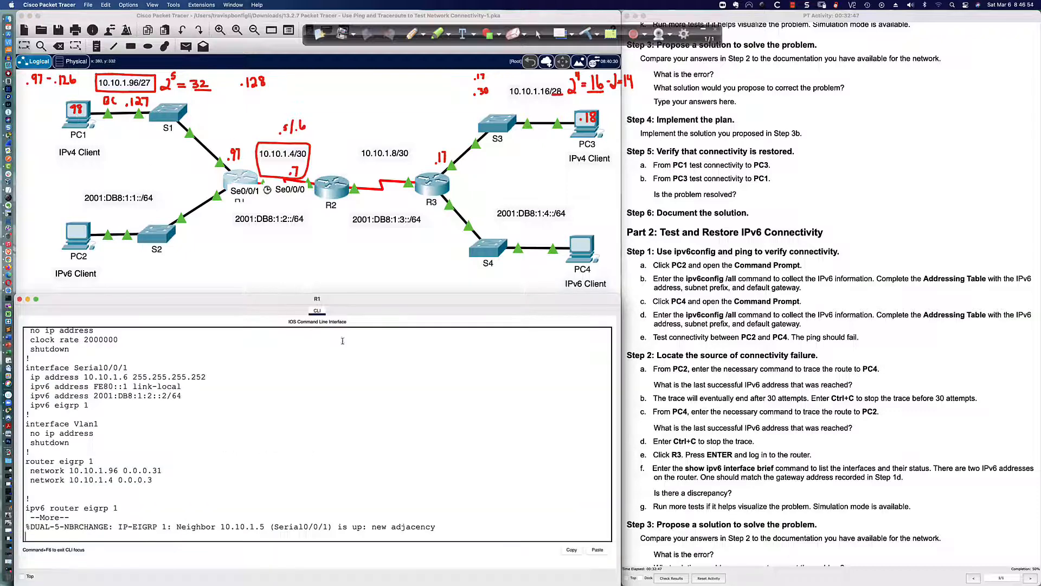
pyautogui.press('space')
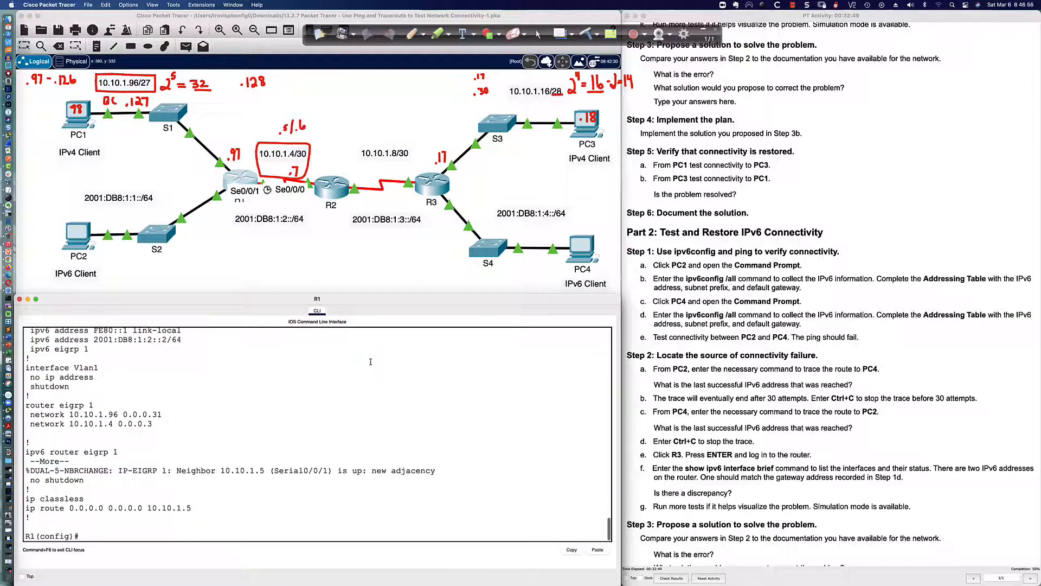
pyautogui.press('Return')
pyautogui.press('Return')
pyautogui.press('Return')
pyautogui.write('end')
pyautogui.press('Return')
pyautogui.press('Return')
pyautogui.press('Return')
pyautogui.write('sh ip o')
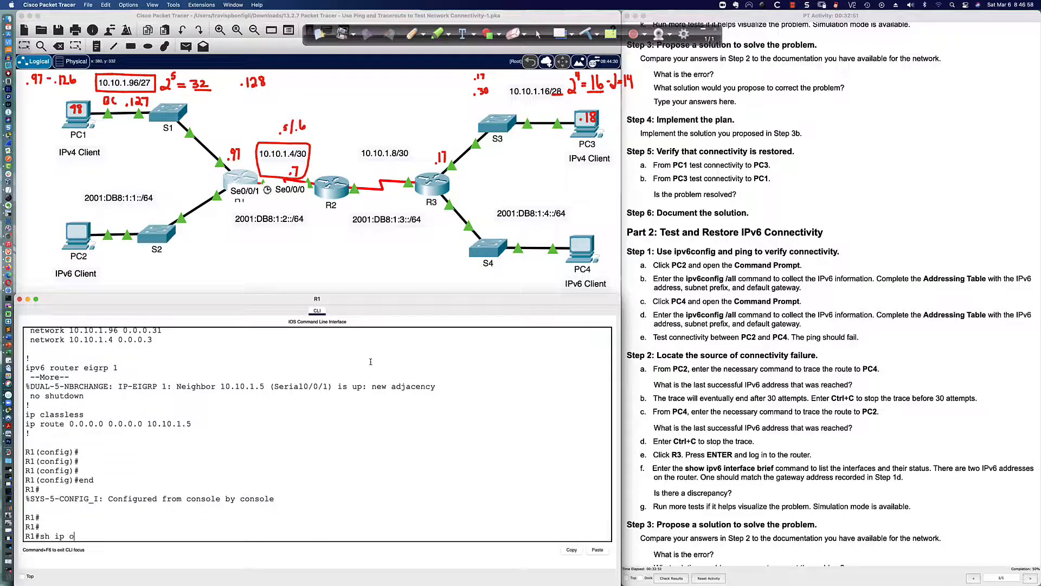
pyautogui.write('oute')
pyautogui.press('Return')
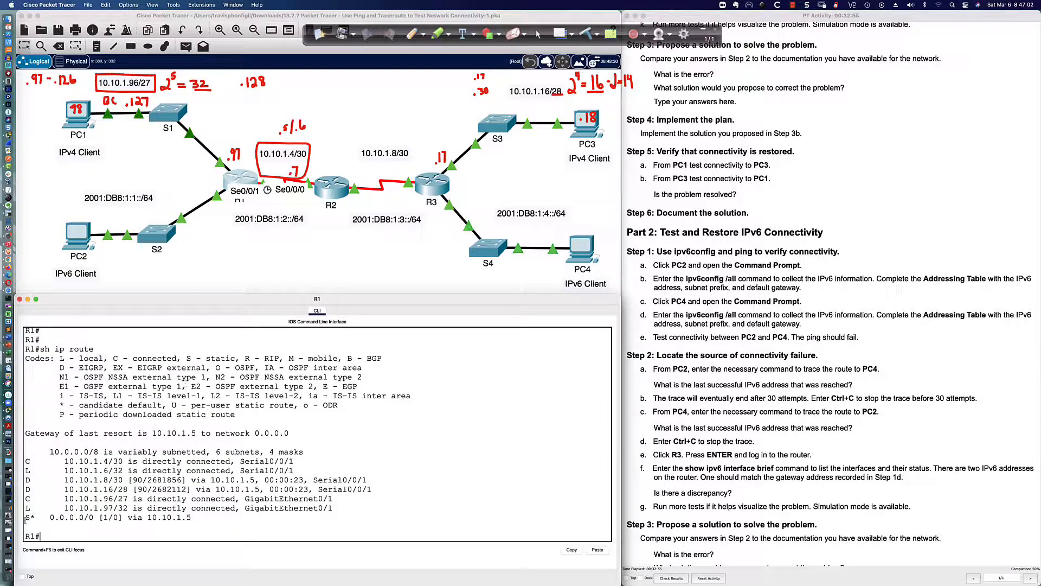
pyautogui.moveTo(25, 517); pyautogui.dragTo(193, 517)
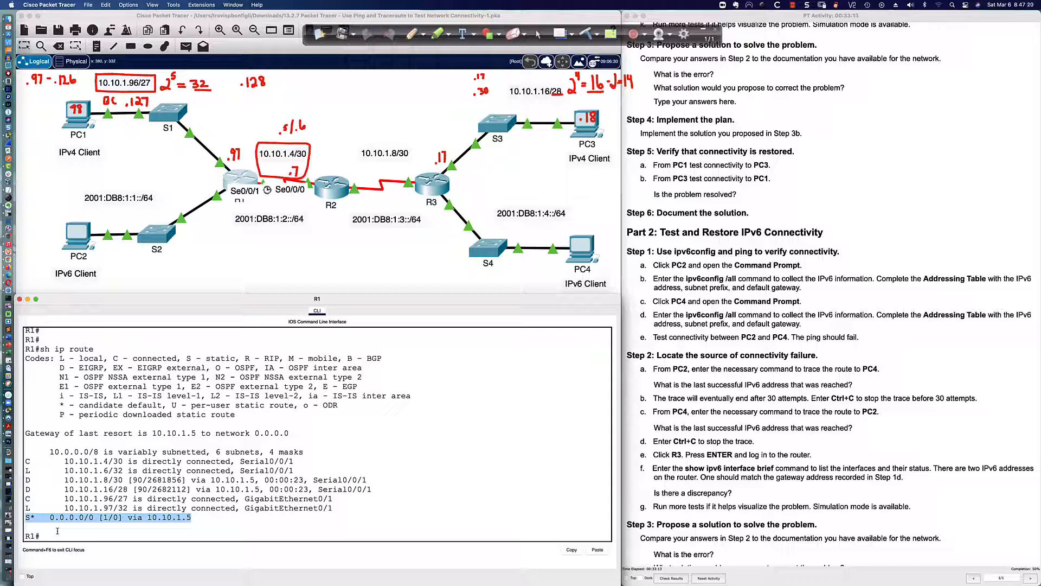
# From PC1, ping 10.10.1.18 with 0% loss and trace it through 10.10.1.97, 10.10.1.5, 10.10.1.10
pyautogui.click(74, 124)
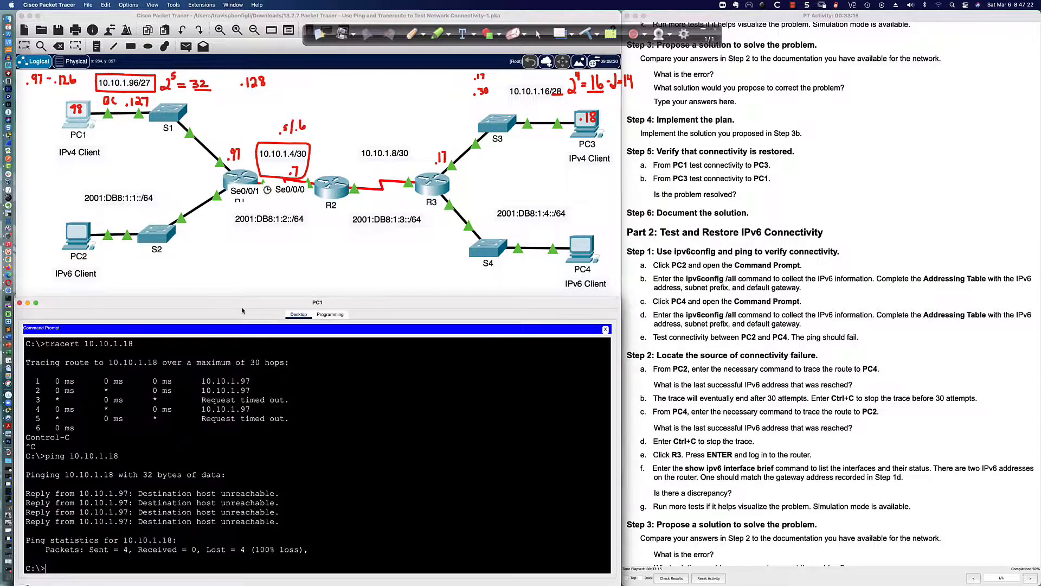
pyautogui.press('Return')
pyautogui.press('Return')
pyautogui.press('Return')
pyautogui.write('ping 10')
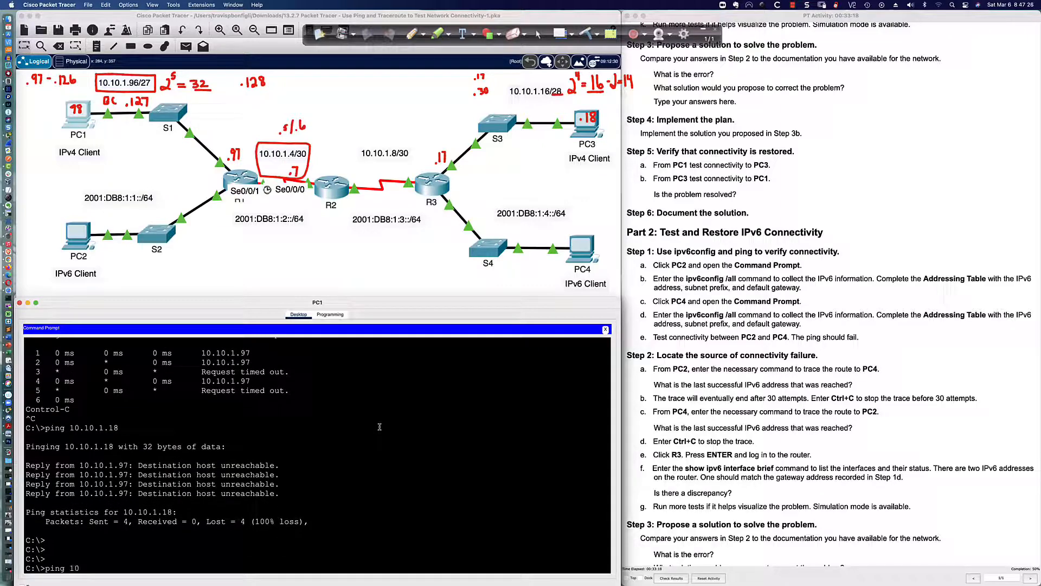
pyautogui.write('.10.1.18')
pyautogui.press('Return')
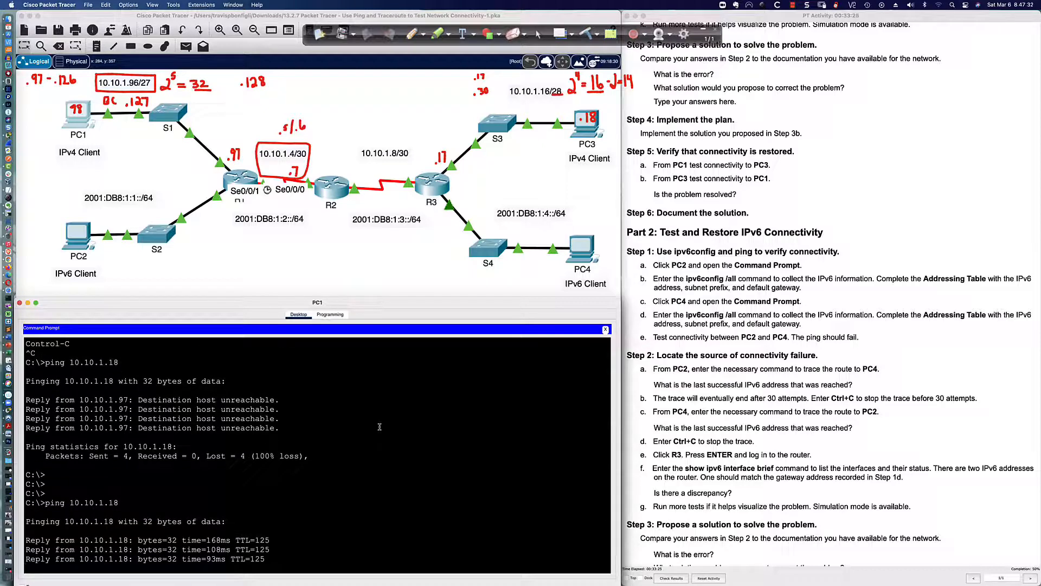
pyautogui.write('tra')
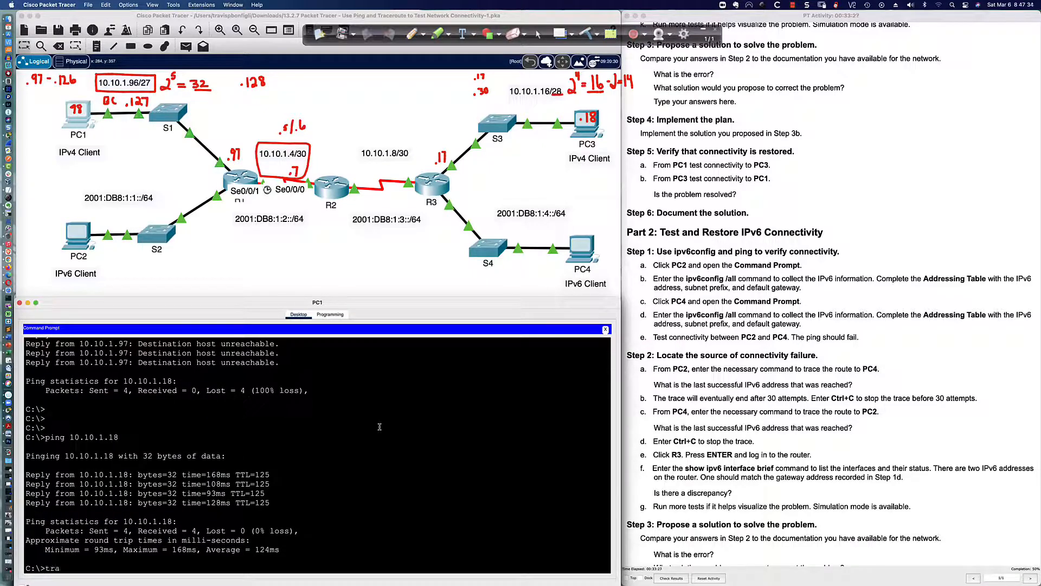
pyautogui.write('cert 10.10.1.18')
pyautogui.press('Return')
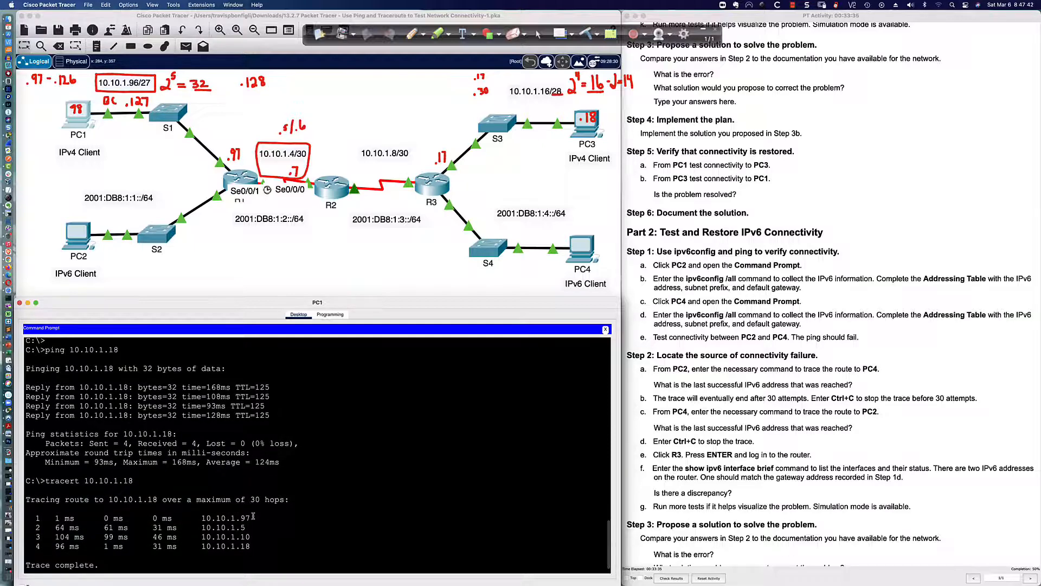
pyautogui.moveTo(251, 501); pyautogui.dragTo(220, 520)
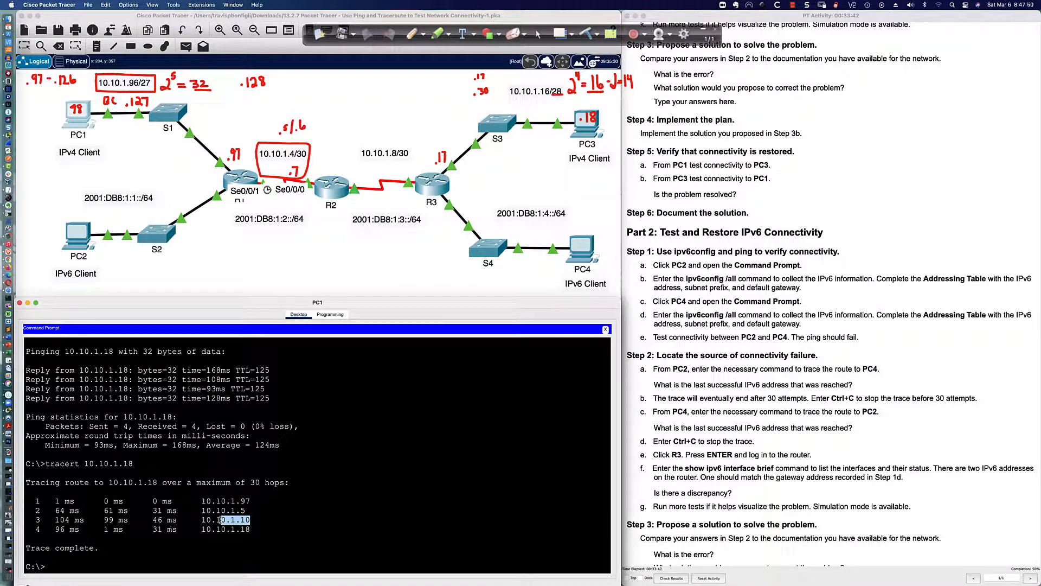
pyautogui.moveTo(252, 529); pyautogui.dragTo(206, 529)
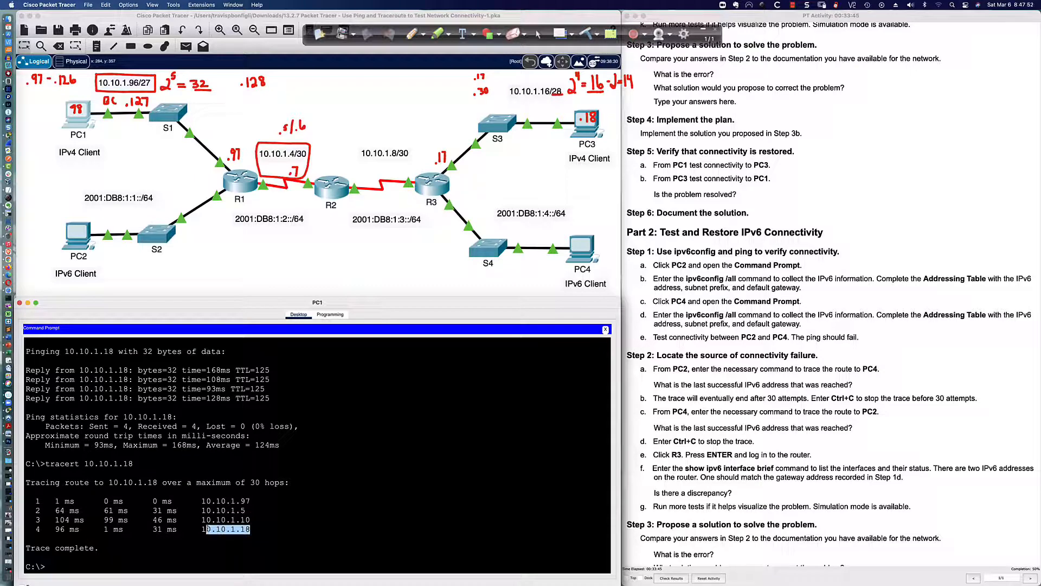
pyautogui.click(287, 529)
pyautogui.scroll(-5, 723, 389)
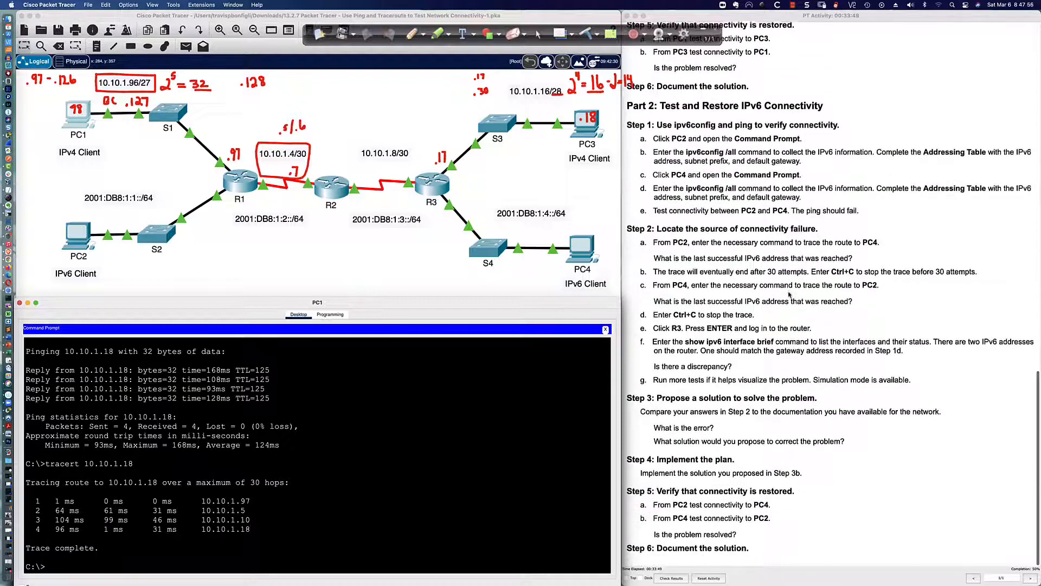
pyautogui.scroll(1, 789, 295)
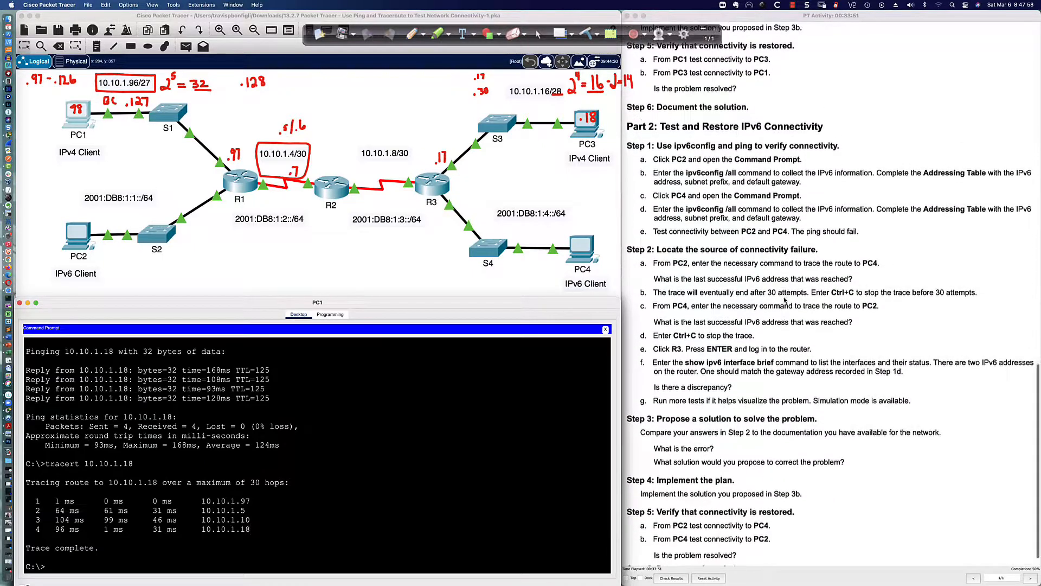
pyautogui.scroll(-1, 787, 296)
pyautogui.scroll(1, 761, 286)
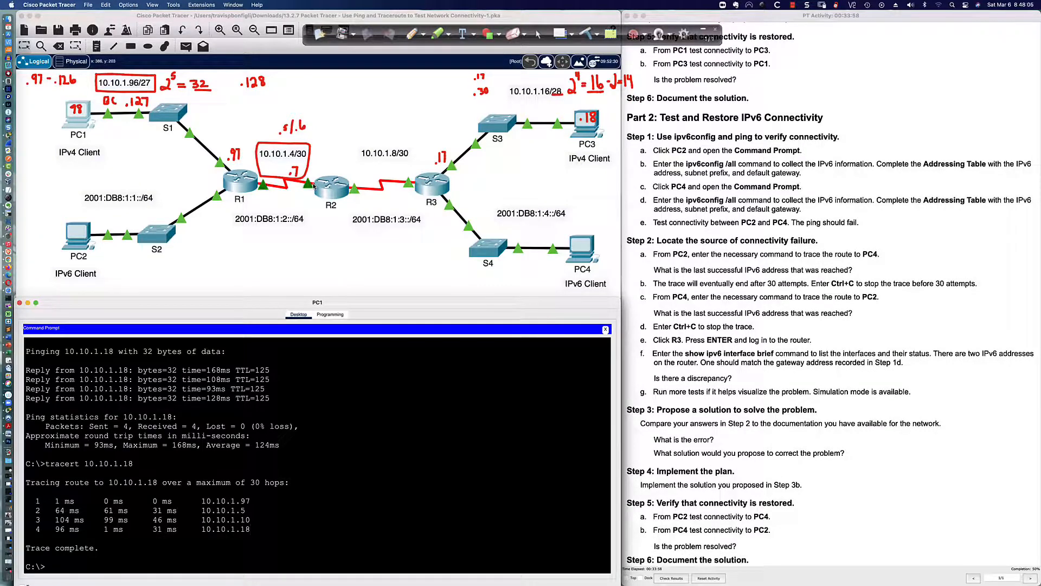
pyautogui.scroll(-1, 314, 185)
pyautogui.scroll(-2, 313, 185)
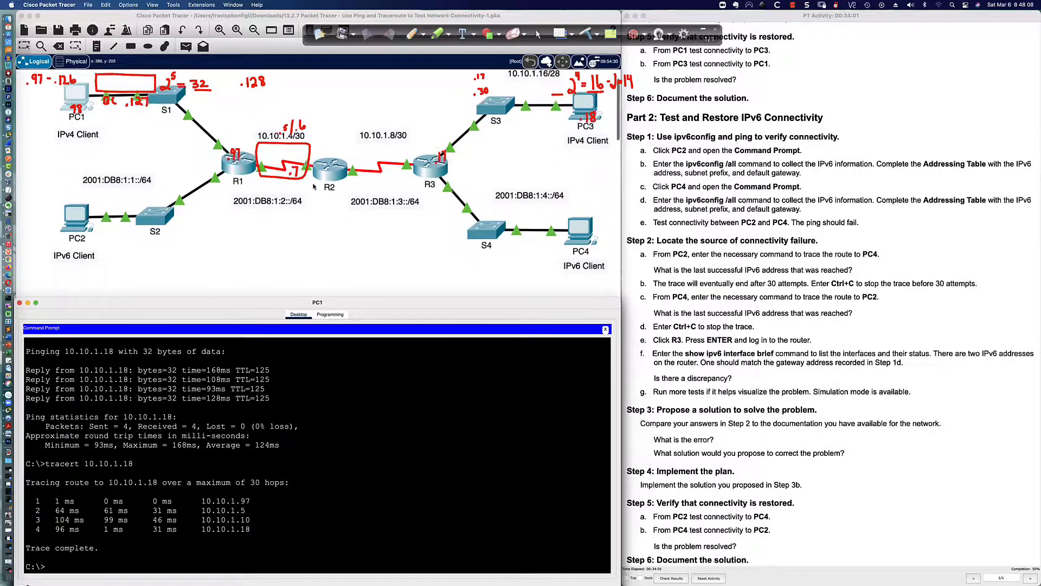
pyautogui.hscroll(3, 314, 186)
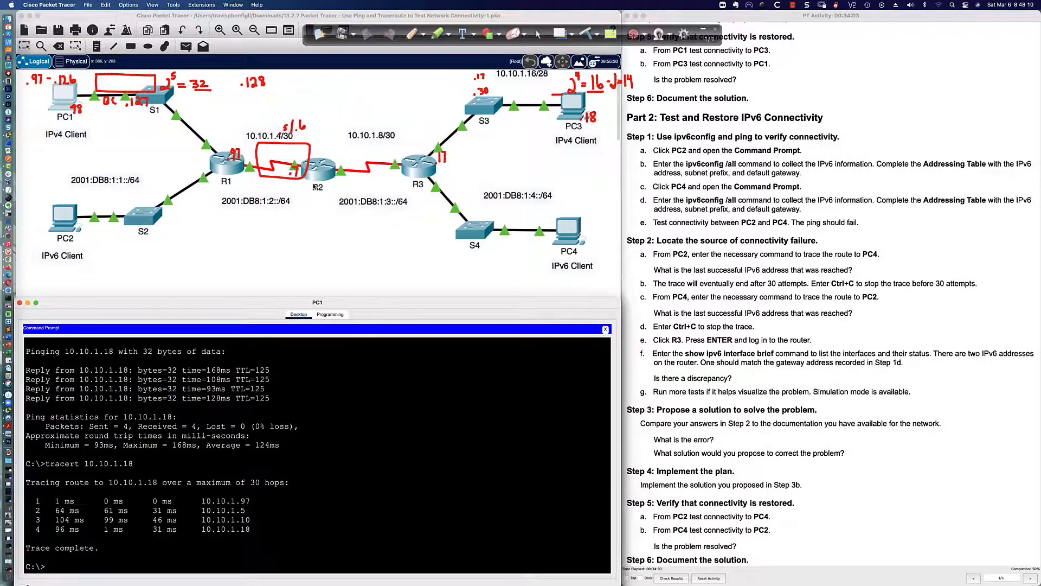
pyautogui.hscroll(1, 314, 185)
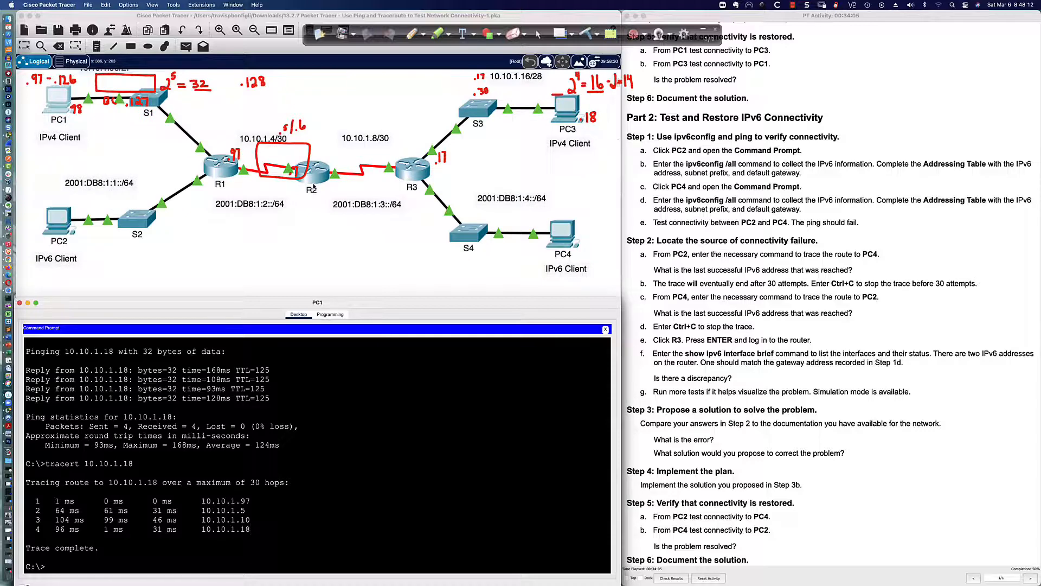
pyautogui.scroll(2, 314, 186)
pyautogui.scroll(2, 314, 185)
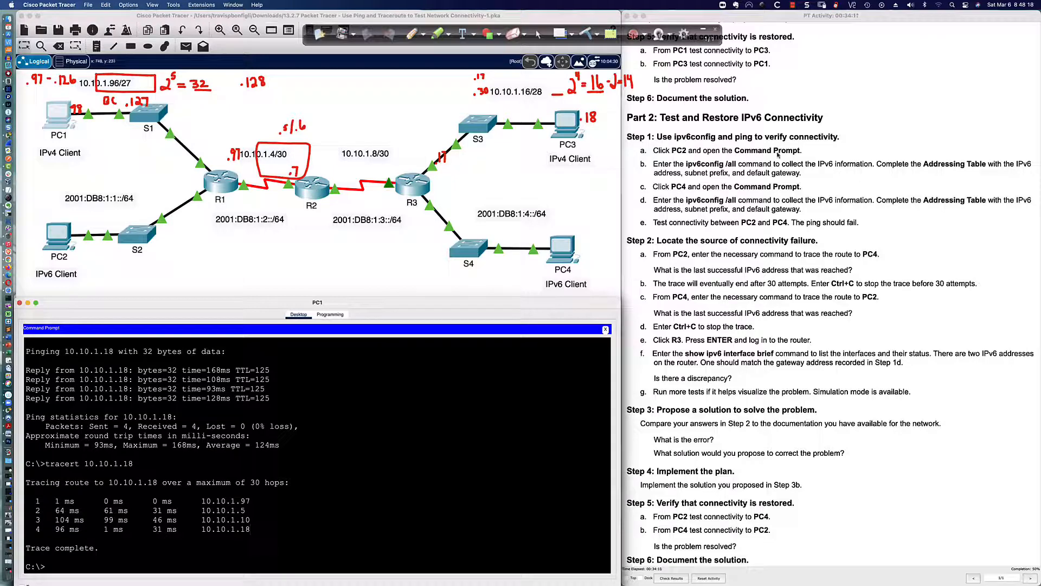
# Show PC2's IPv6 configuration, noting its link-local address and 2001:DB8:1:1::2
pyautogui.click(41, 236)
pyautogui.click(449, 354)
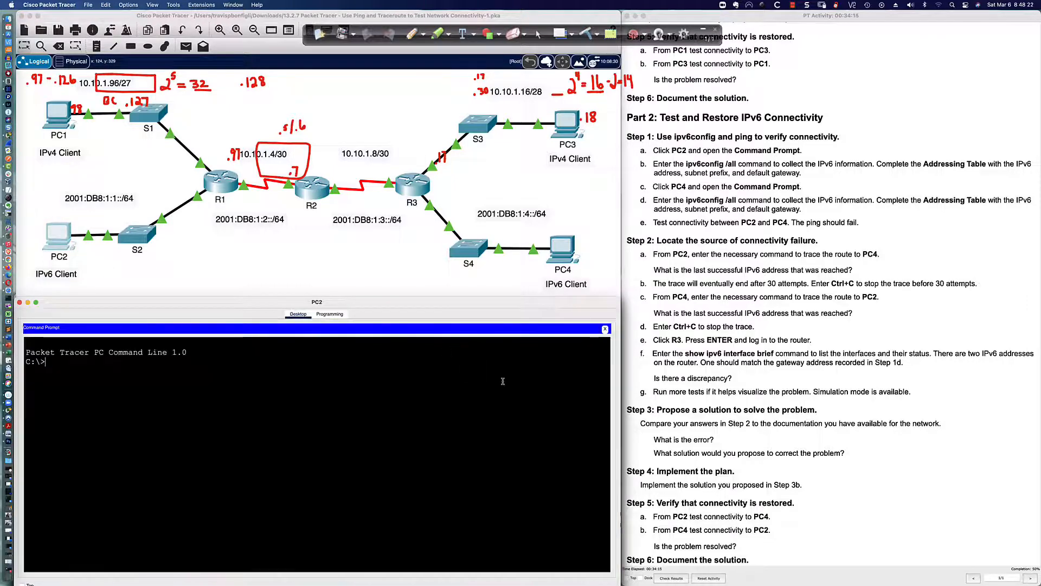
pyautogui.press('Return')
pyautogui.press('Return')
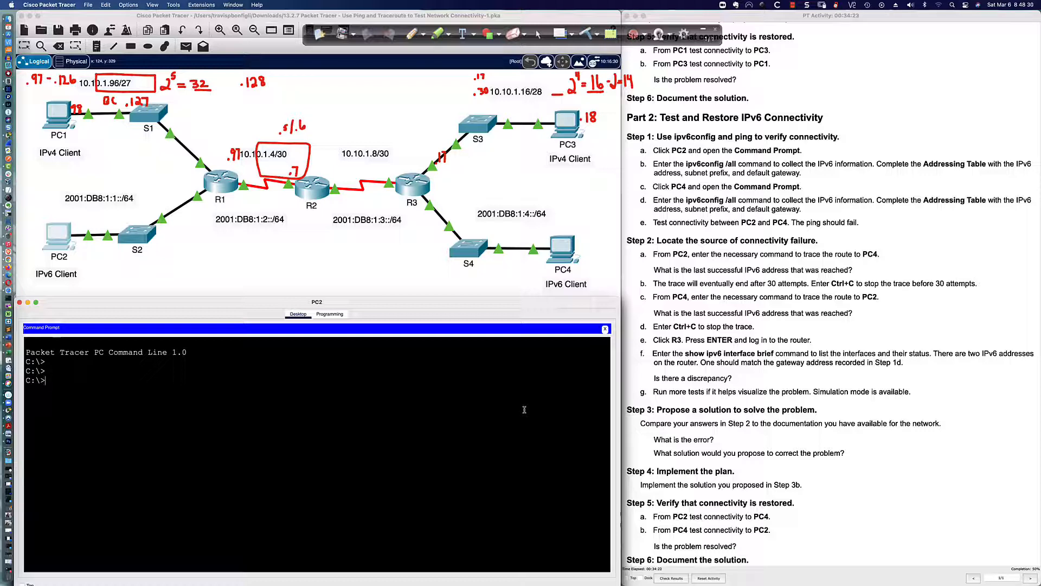
pyautogui.write('v6config /all')
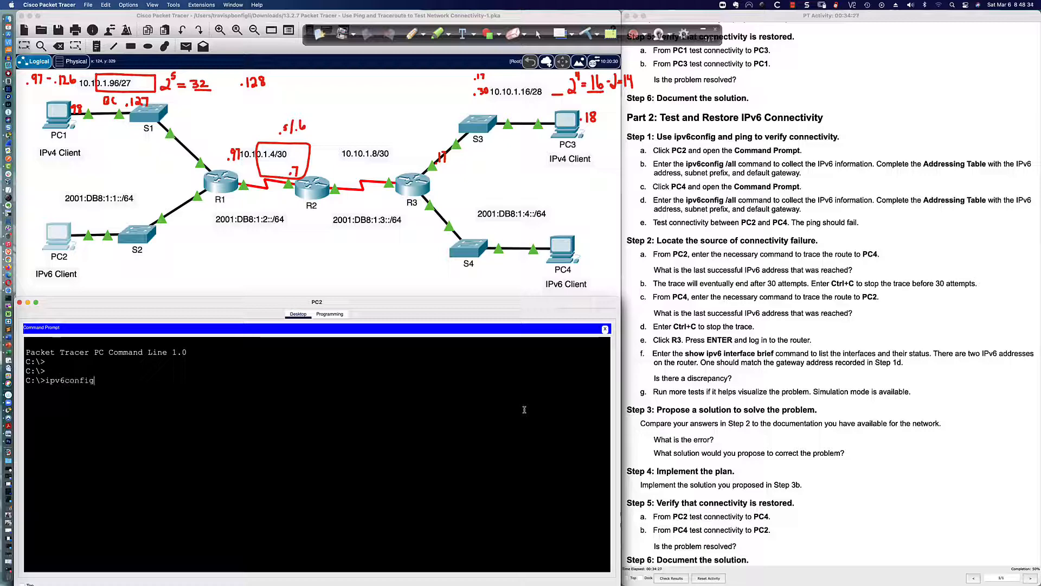
pyautogui.press('Return')
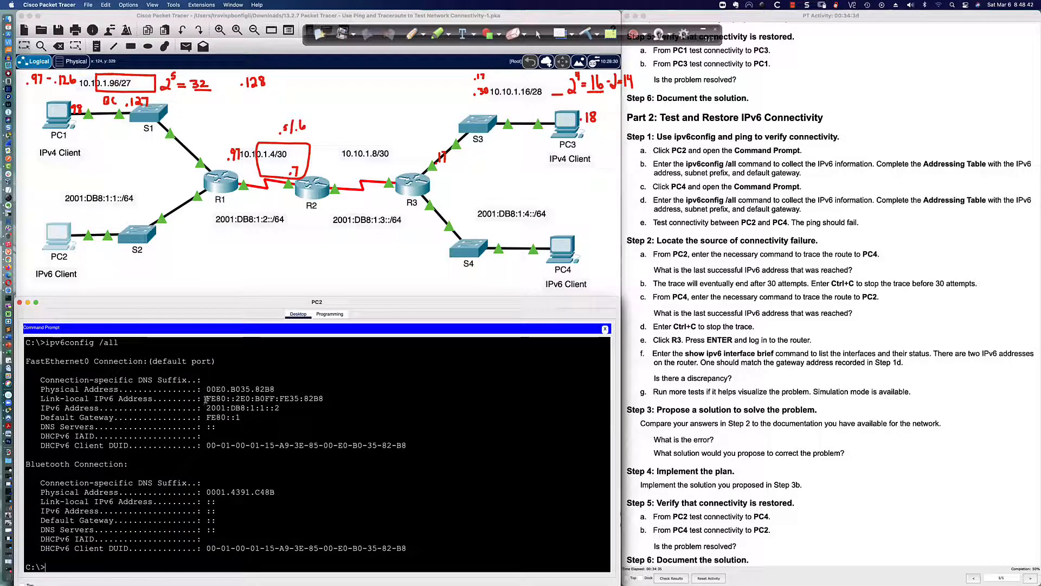
pyautogui.moveTo(205, 398); pyautogui.dragTo(322, 402)
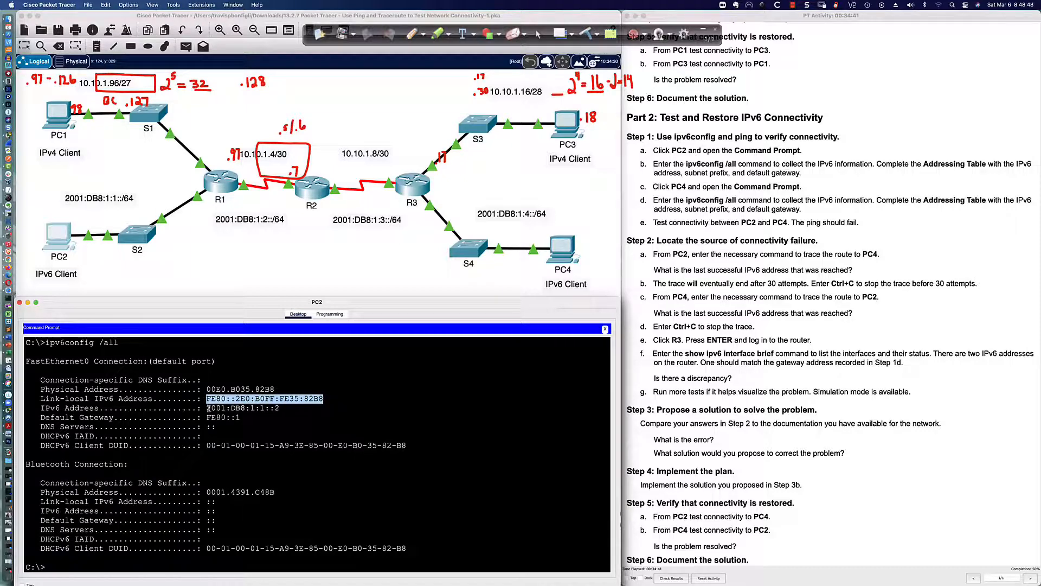
pyautogui.moveTo(208, 408)
pyautogui.mouseDown()
pyautogui.moveTo(281, 408)
pyautogui.moveTo(209, 418)
pyautogui.mouseUp()
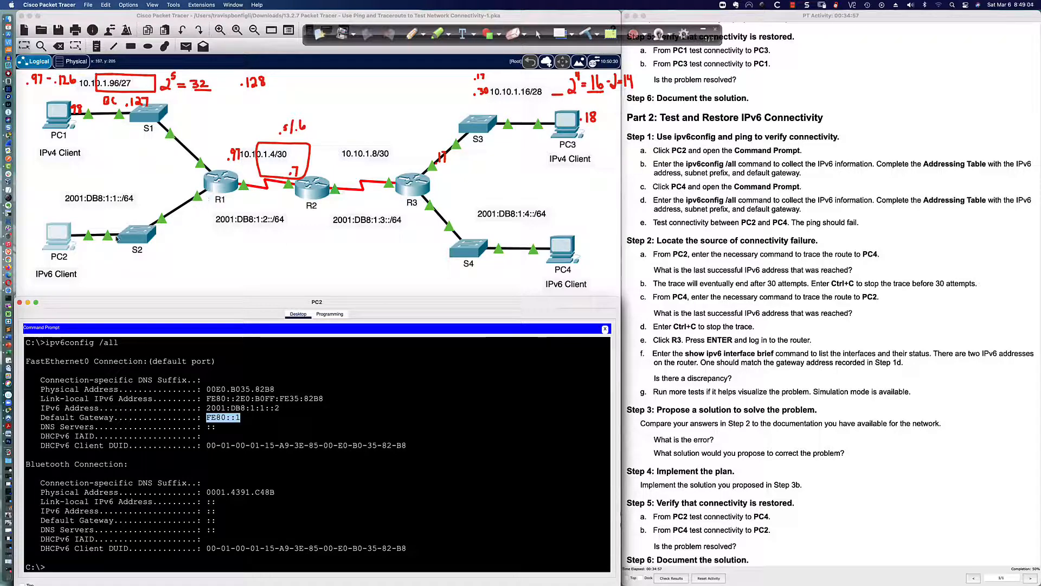
# Ping PC2's gateway FE80::1 successfully with 0% loss
pyautogui.write('ping fe80::1')
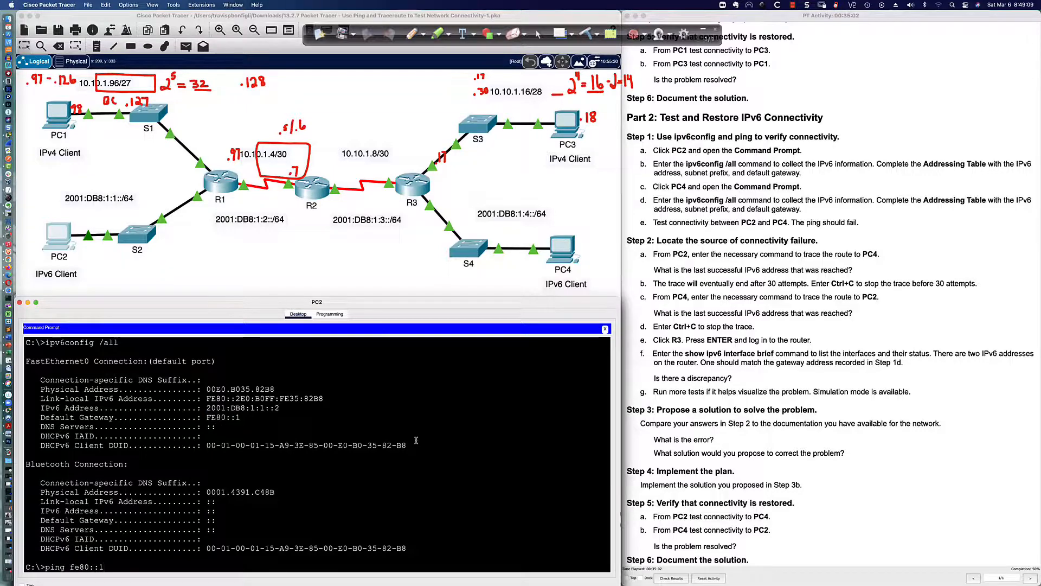
pyautogui.press('Return')
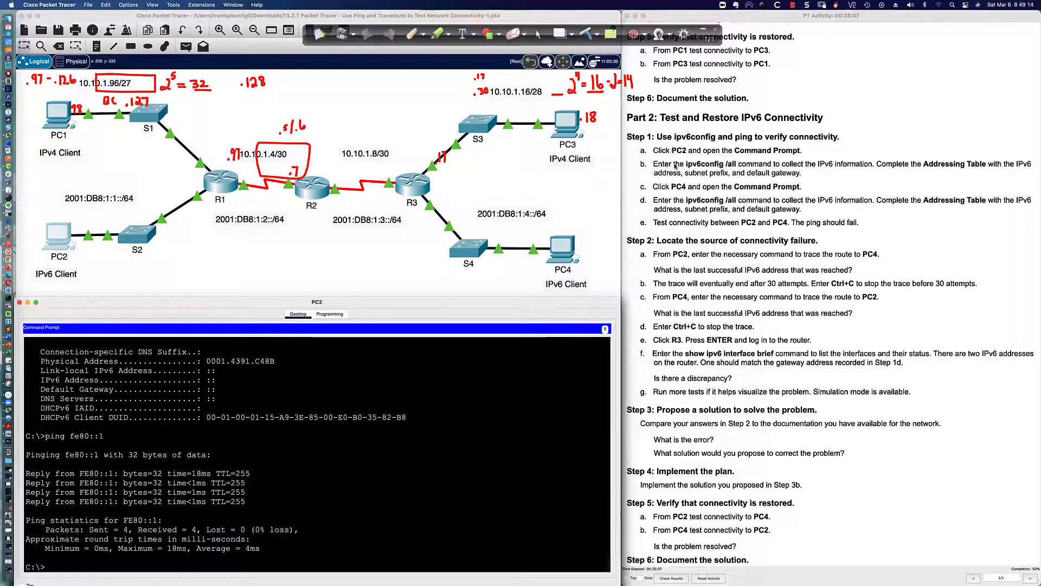
pyautogui.scroll(-1, 676, 175)
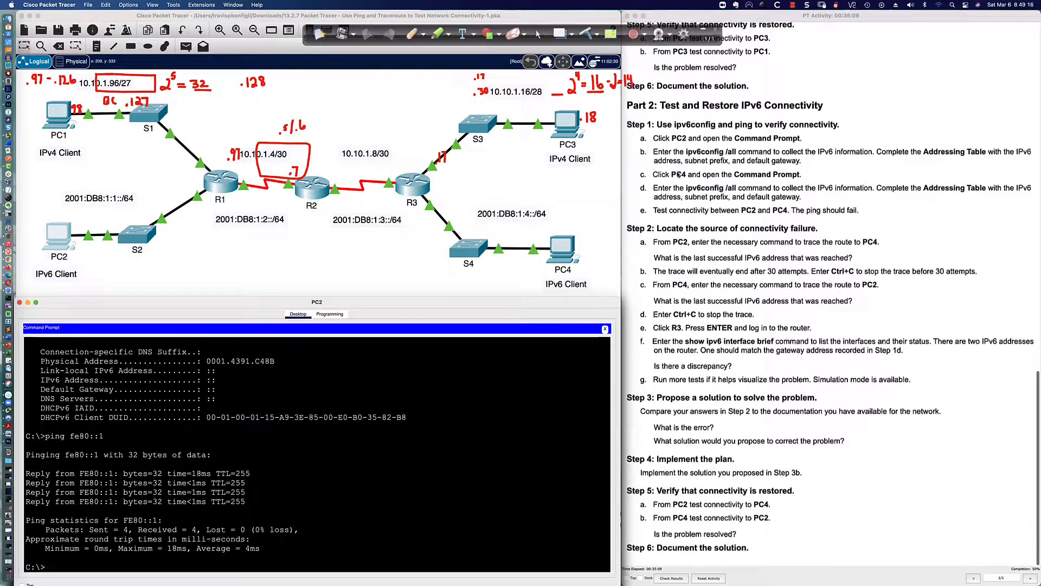
# Show PC4's IPv6 configuration: 2001:DB8:1:4::2 with gateway FE80::2
pyautogui.click(562, 250)
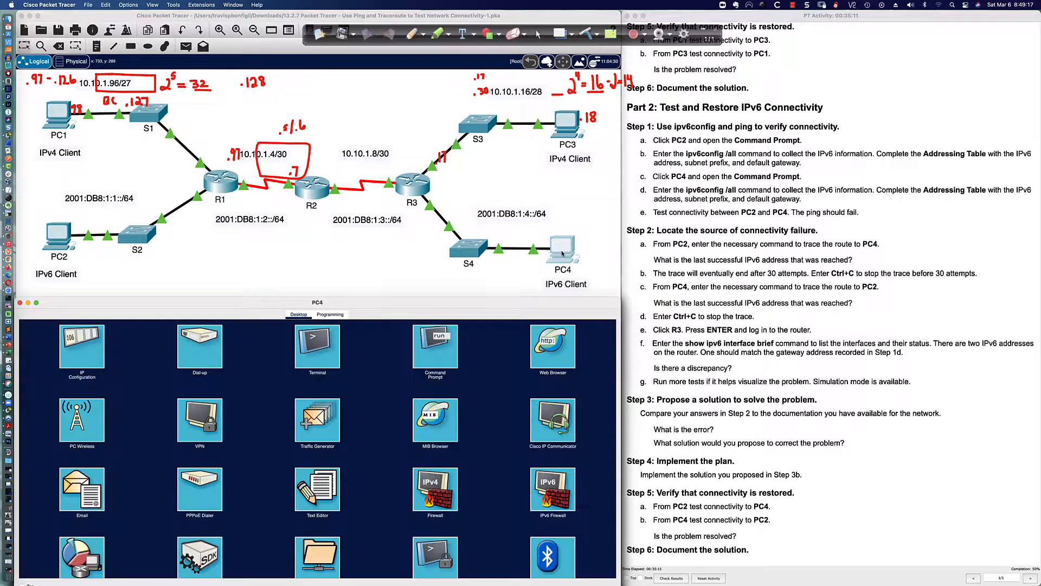
pyautogui.click(427, 348)
pyautogui.write('ip')
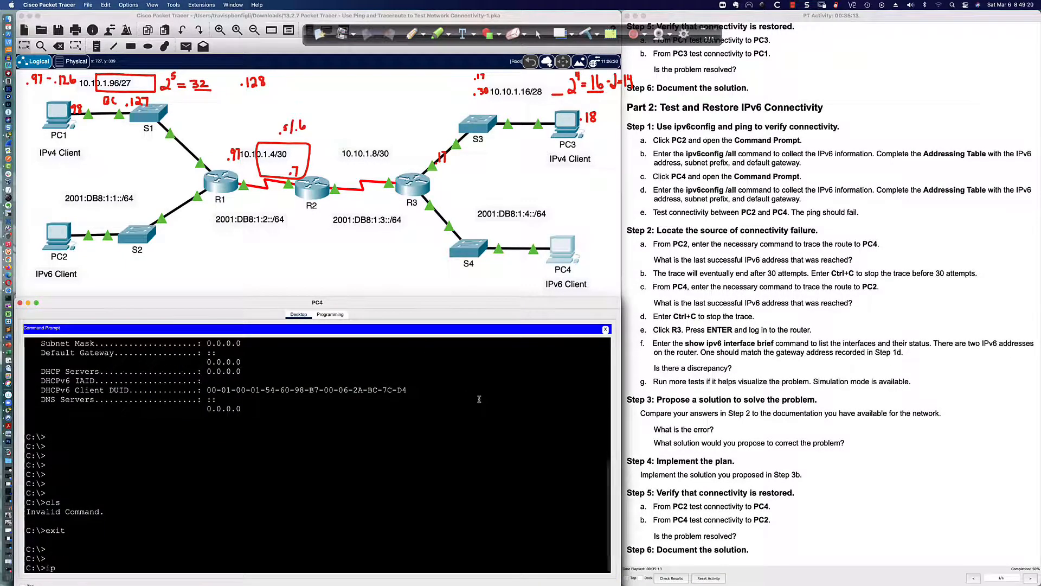
pyautogui.write('c')
pyautogui.write('6config /all')
pyautogui.press('Return')
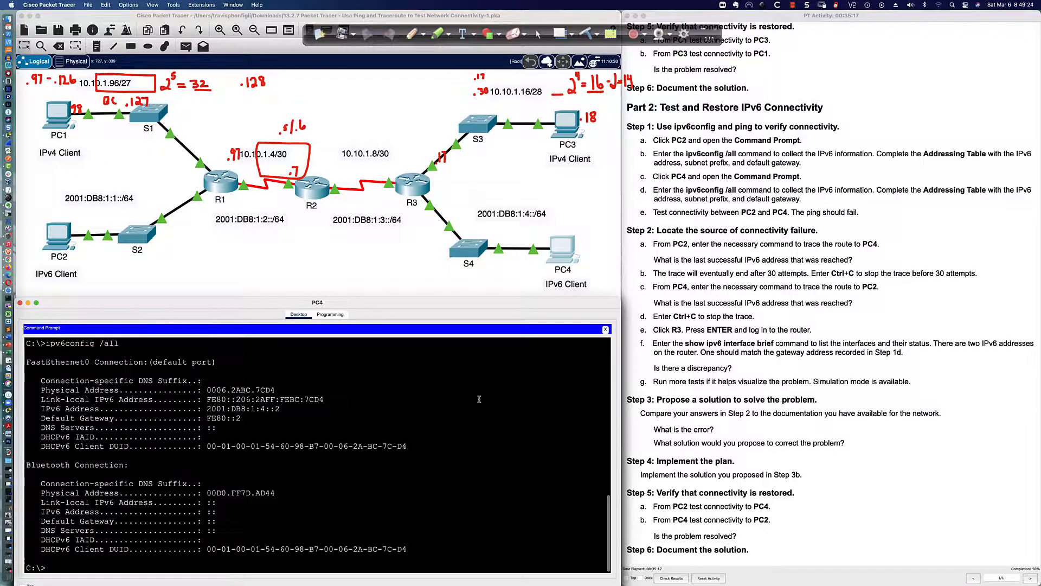
# Ping PC4's gateway FE80::2 and find the requests timing out
pyautogui.write('ping fe80::2')
pyautogui.press('Return')
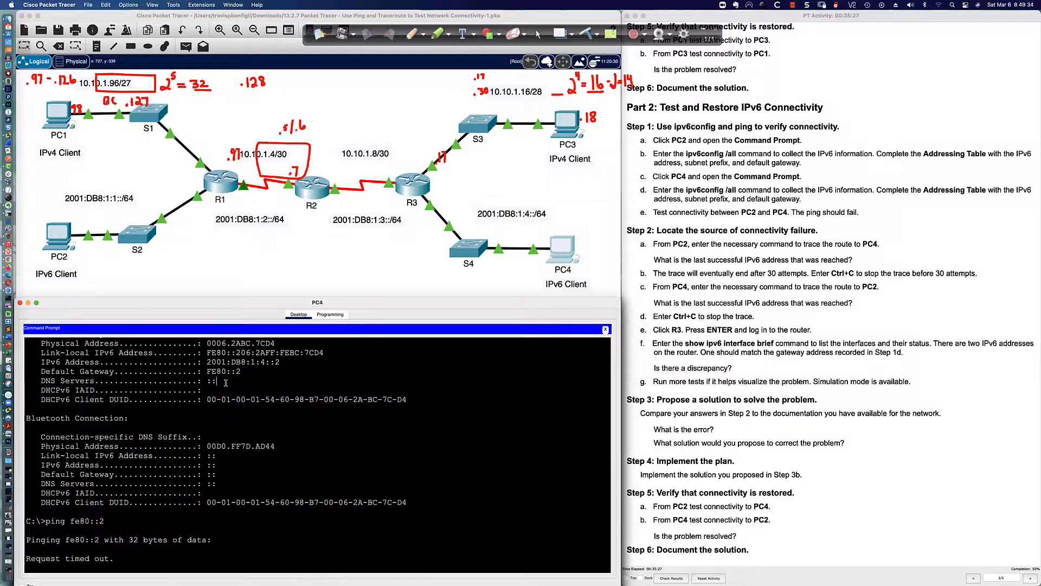
pyautogui.moveTo(240, 372); pyautogui.dragTo(198, 370)
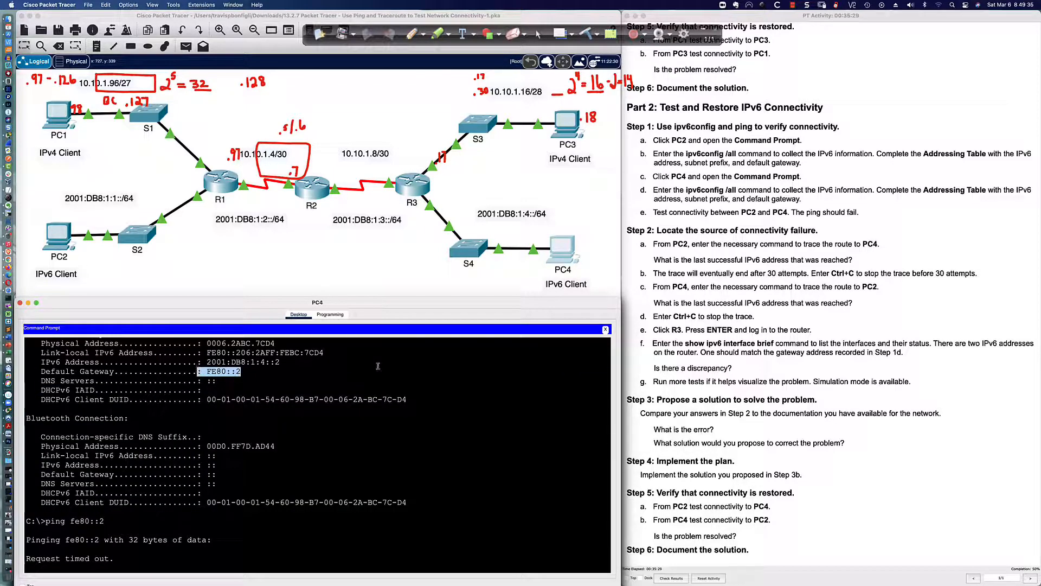
pyautogui.click(481, 369)
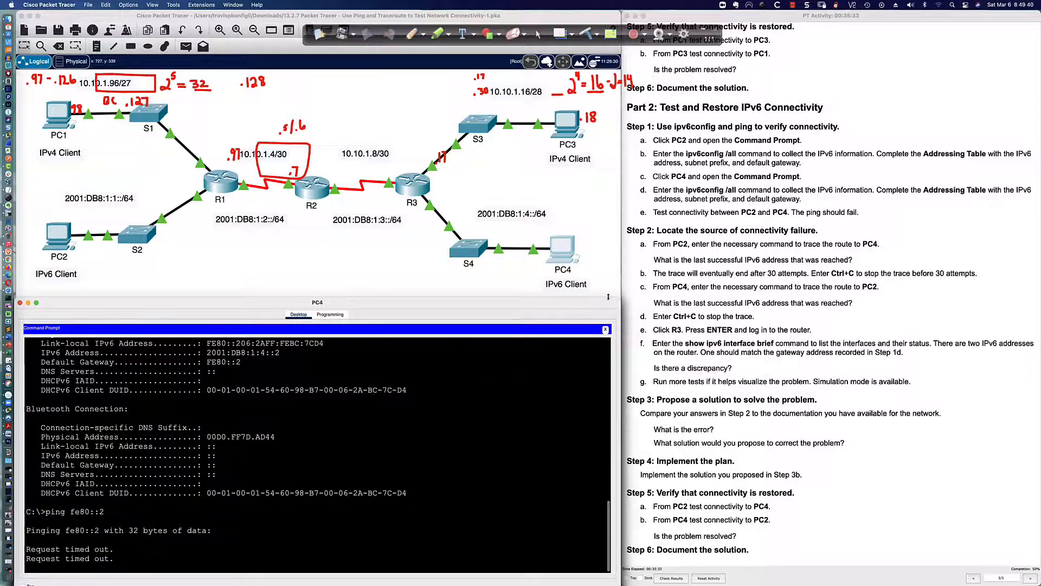
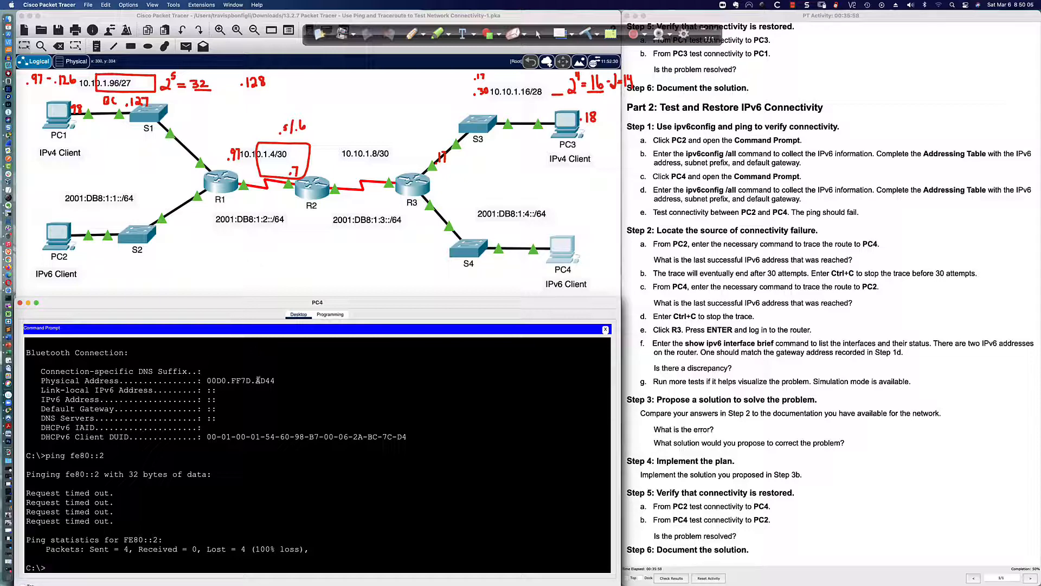
# From PC2, ping PC4 at 2001:db8:1:4::2 and stop it once the requests fail
pyautogui.scroll(3, 259, 380)
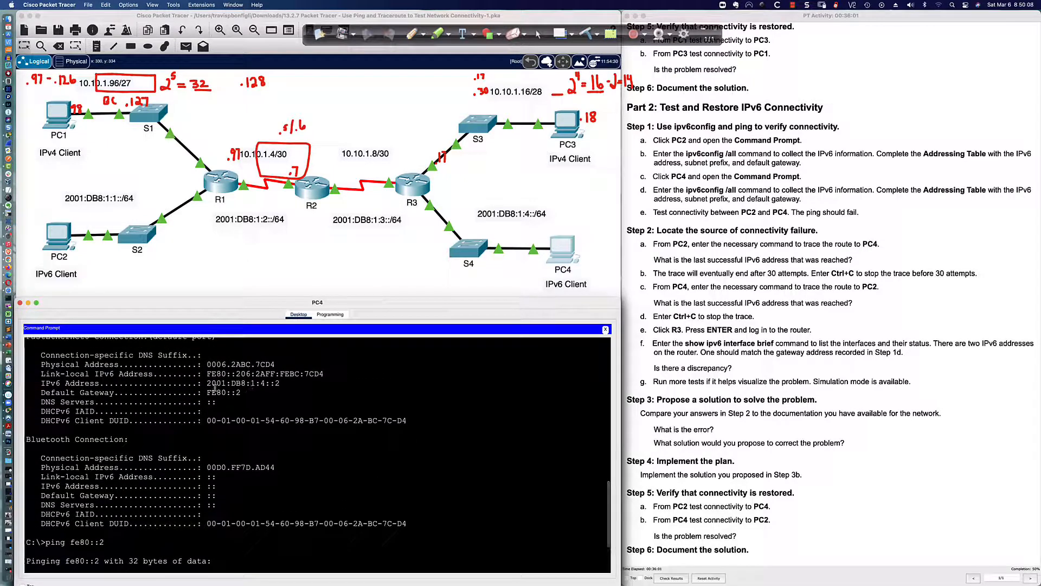
pyautogui.click(58, 237)
pyautogui.write('ping')
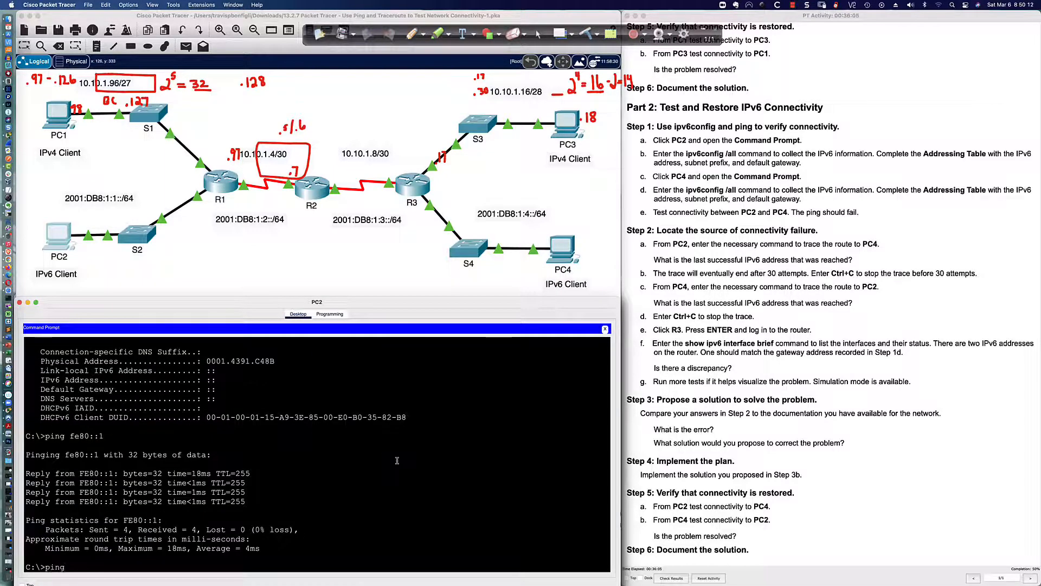
pyautogui.write(' 2001')
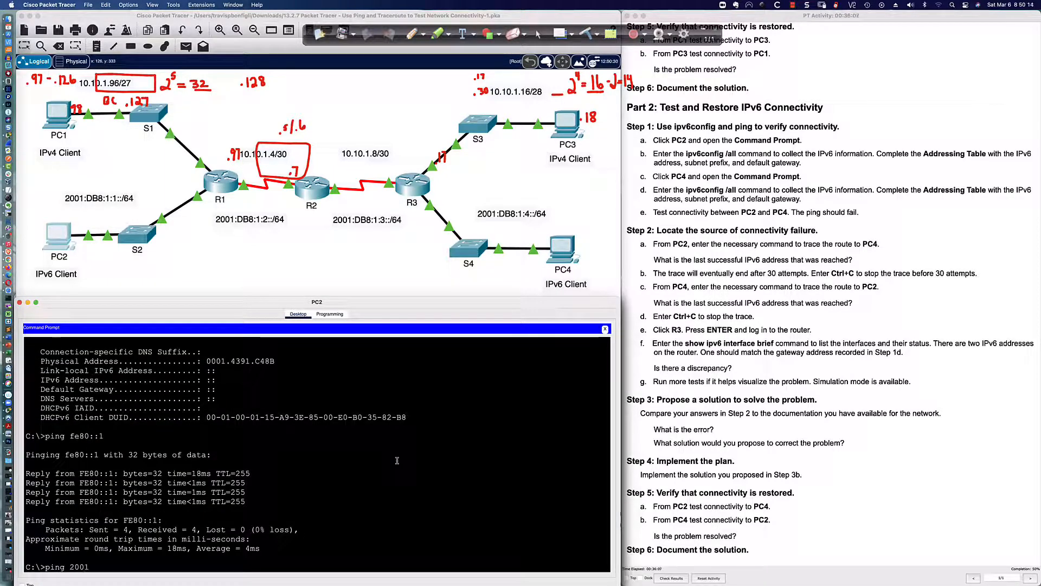
pyautogui.write(':db8:')
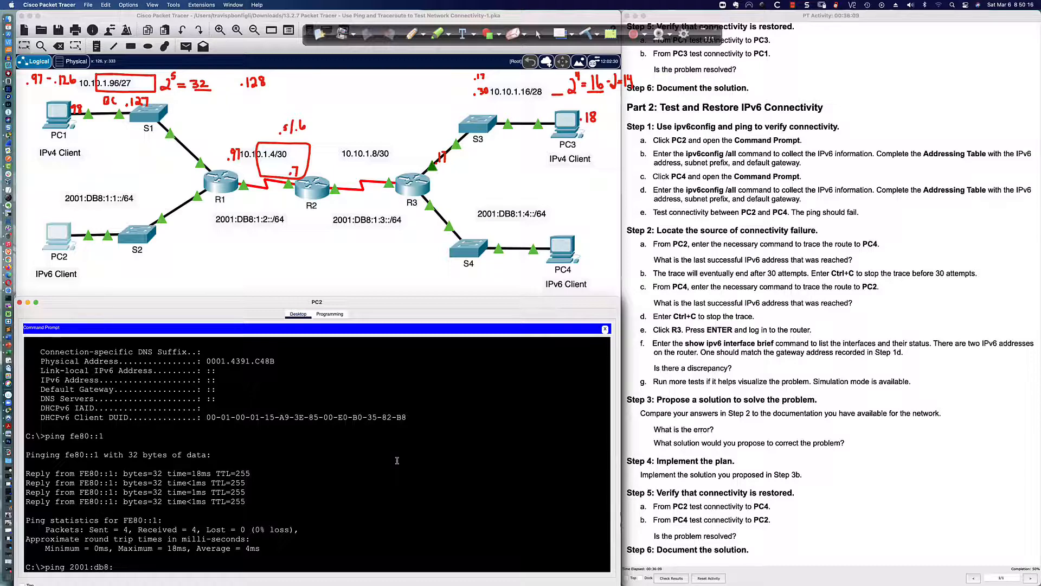
pyautogui.click(571, 250)
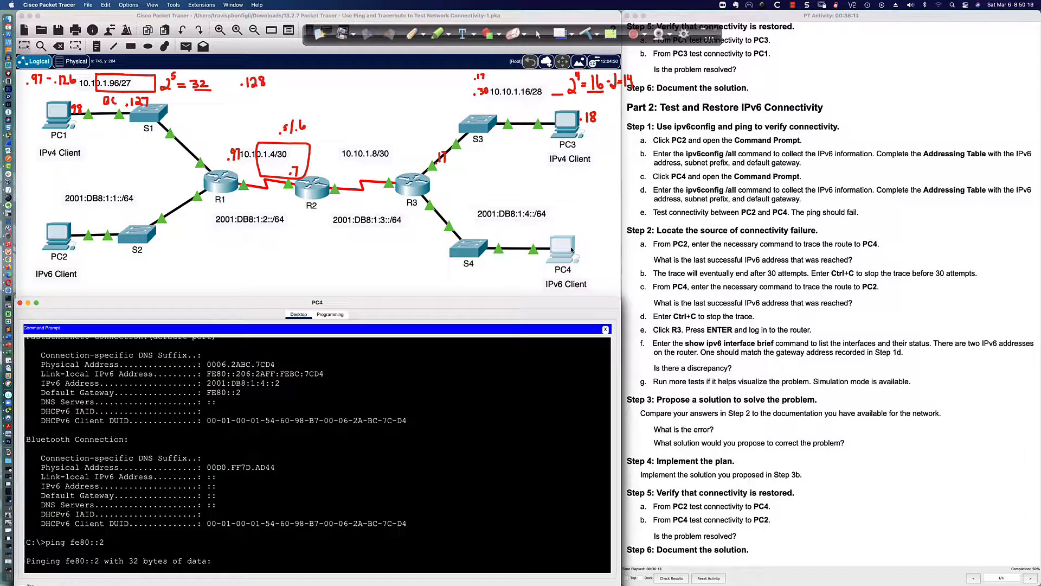
pyautogui.click(59, 235)
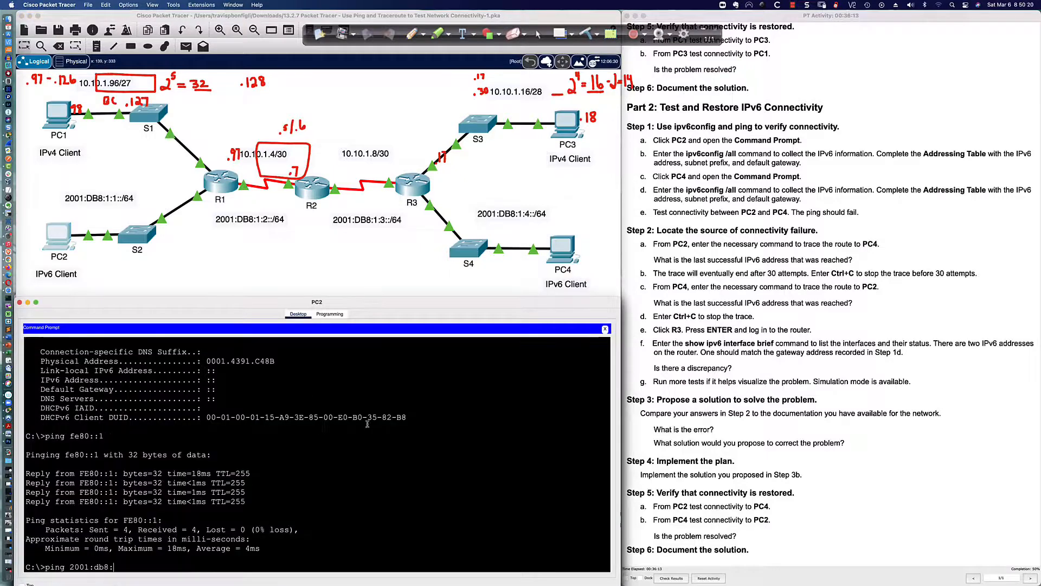
pyautogui.write('1:4::2')
pyautogui.press('Return')
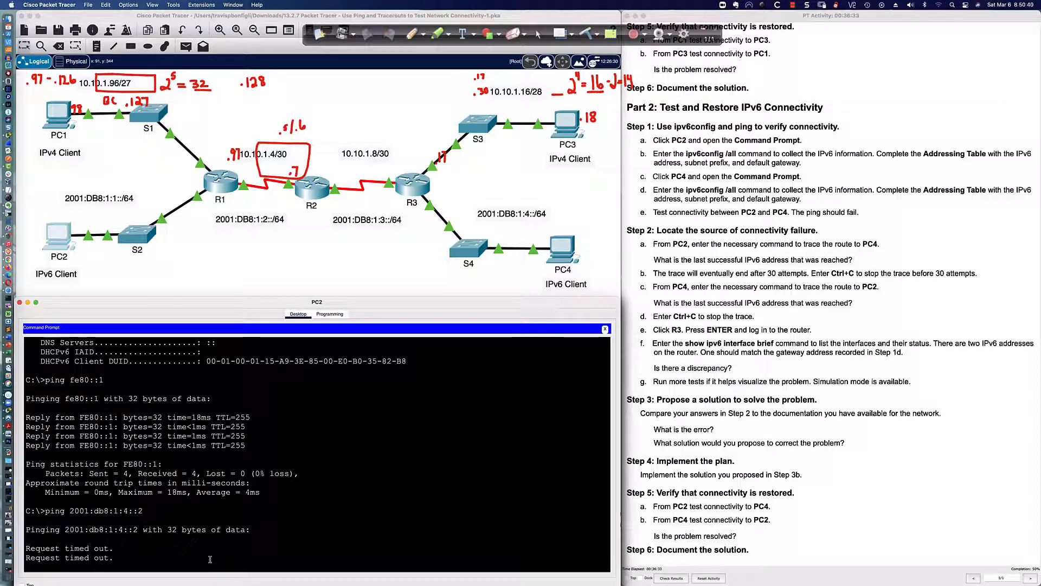
pyautogui.hotkey('ctrl', 'c')
# Trace the route from PC2 to 2001:db8:1:4::2, which stalls after hop 2001:DB8:1:3::2
pyautogui.write('tracert')
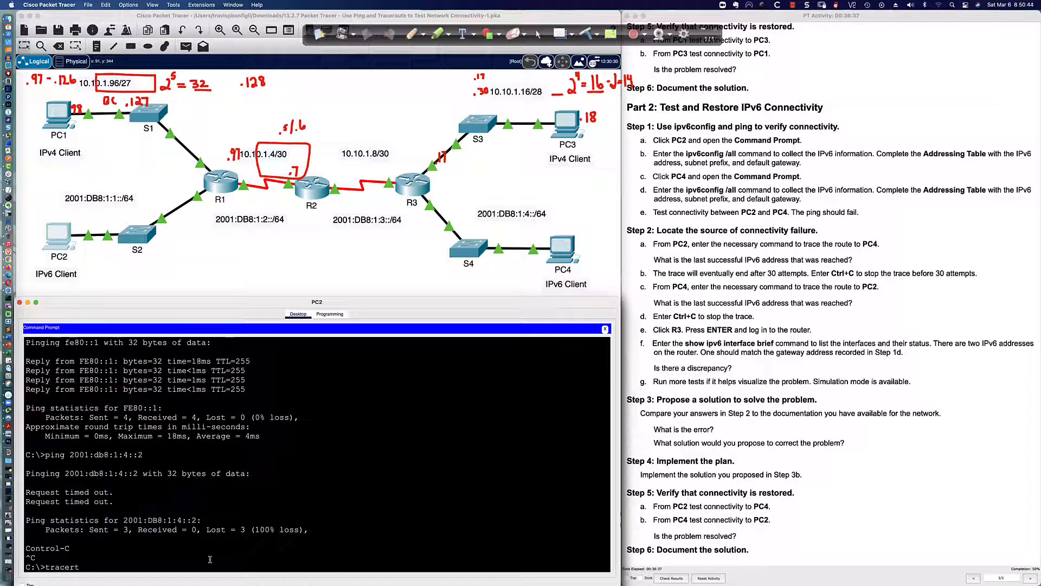
pyautogui.press('Up')
pyautogui.press('Left')
pyautogui.press('Left')
pyautogui.press('Left')
pyautogui.press('Left')
pyautogui.press('Left')
pyautogui.press('Left')
pyautogui.press('Left')
pyautogui.press('Left')
pyautogui.press('Left')
pyautogui.press('Left')
pyautogui.press('Left')
pyautogui.press('Left')
pyautogui.press('BackSpace')
pyautogui.press('BackSpace')
pyautogui.press('BackSpace')
pyautogui.press('BackSpace')
pyautogui.write('tracert')
pyautogui.press('Return')
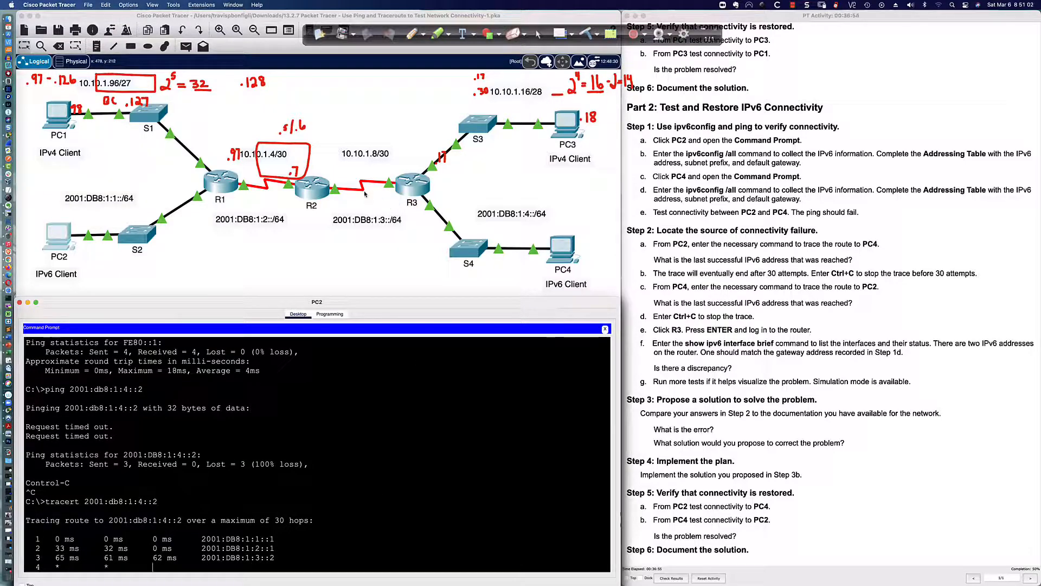
# Exit configuration mode on R2 and run sh ipv6 int bri, showing FE80::2 on both serial links
pyautogui.click(313, 188)
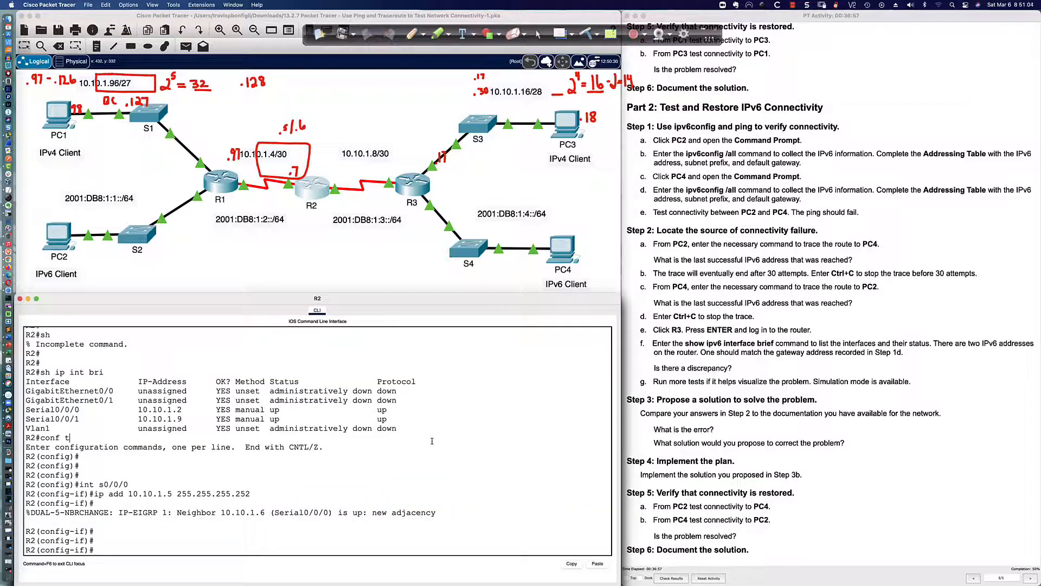
pyautogui.write('end')
pyautogui.press('Return')
pyautogui.write('sh ipv')
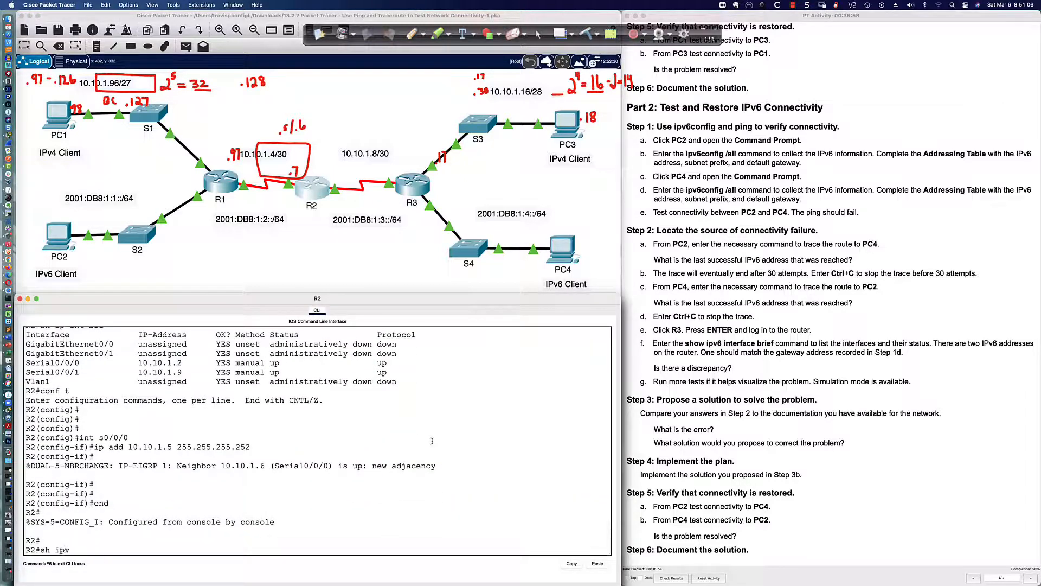
pyautogui.write('6 int bri')
pyautogui.press('Return')
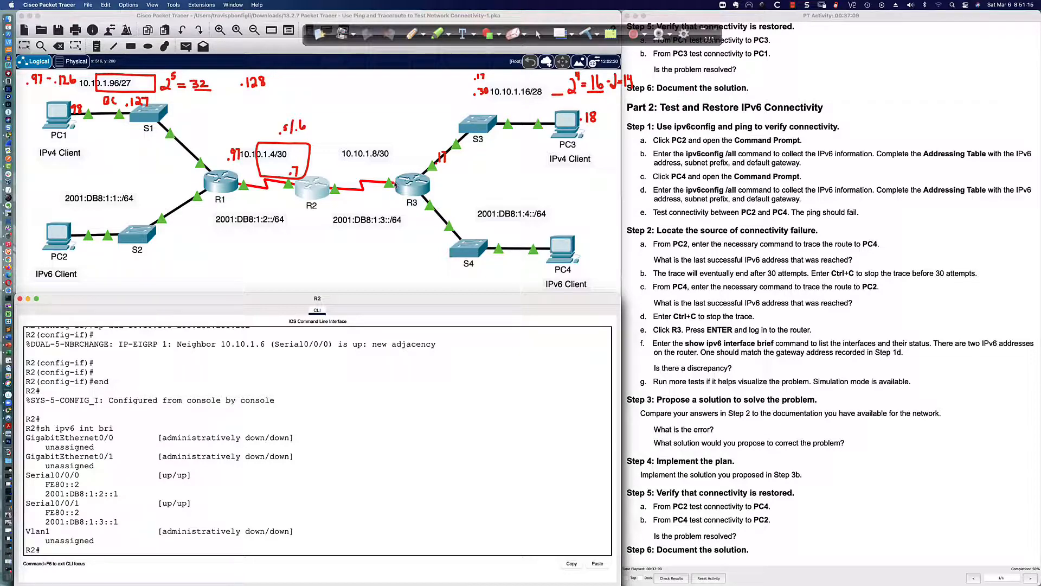
# Log into R3's console and enter privileged mode with the enable password
pyautogui.click(401, 186)
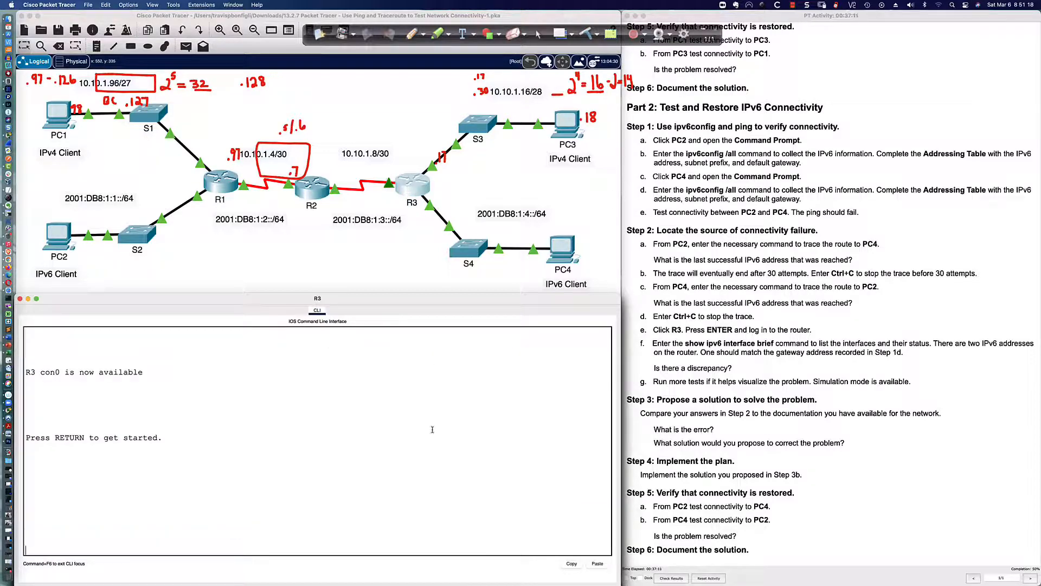
pyautogui.press('Return')
pyautogui.press('Return')
pyautogui.press('Return')
pyautogui.write('cisco')
pyautogui.press('Return')
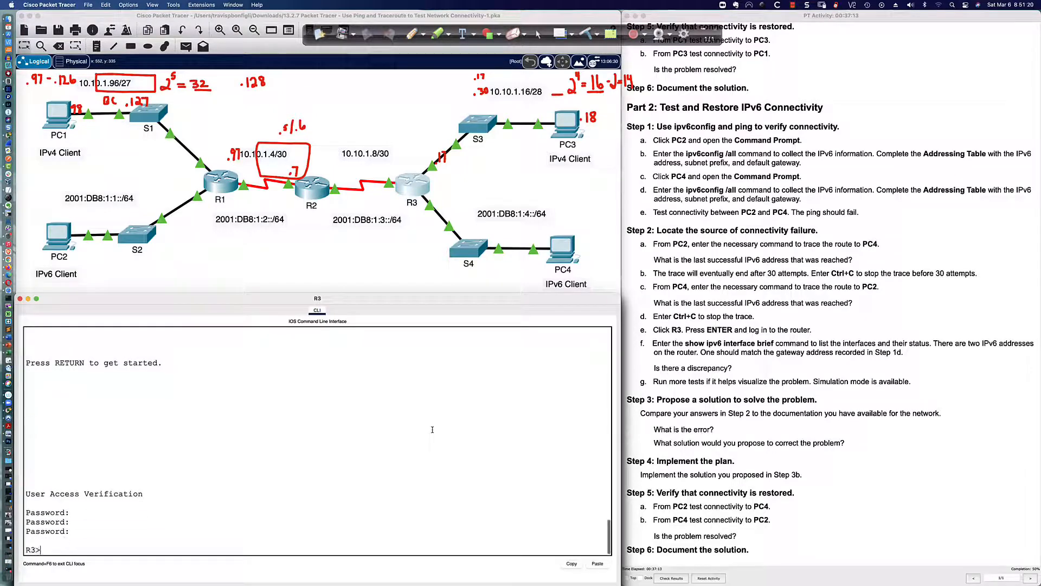
pyautogui.write('en')
pyautogui.press('Return')
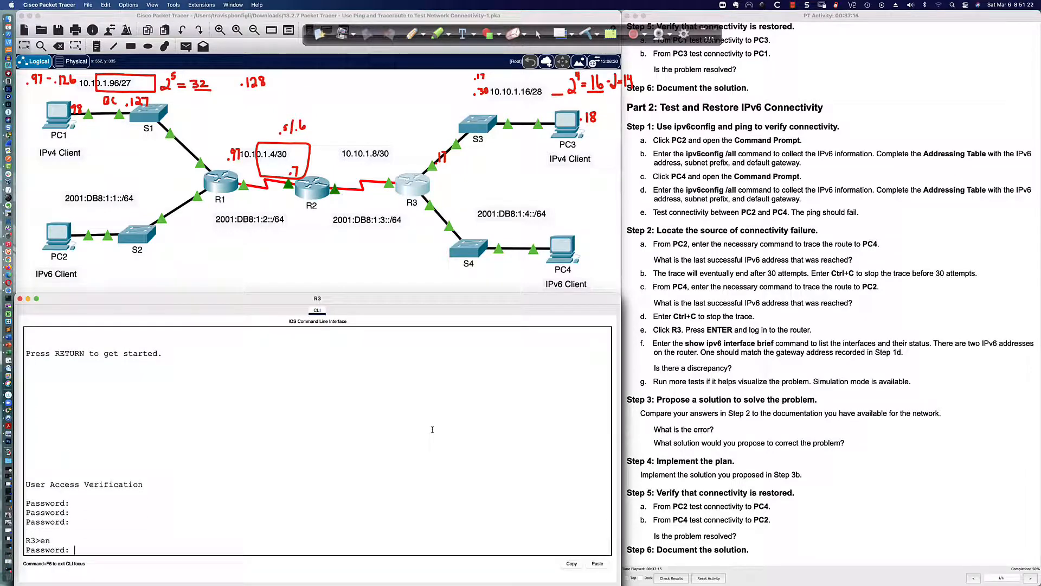
pyautogui.write('class')
pyautogui.press('Return')
pyautogui.press('Return')
pyautogui.press('Return')
pyautogui.press('Return')
# List R3's IPv6 interfaces, noting link-local FE80::3 and Serial0/0/1 at 2001:DB8:1:3::2
pyautogui.write('sh ip ')
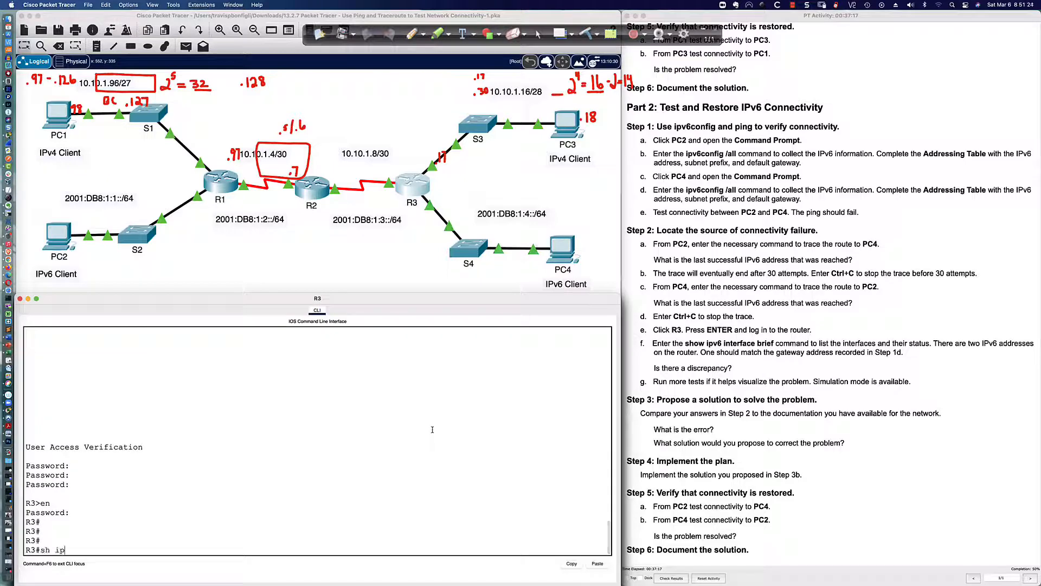
pyautogui.write('6 int bri')
pyautogui.press('Return')
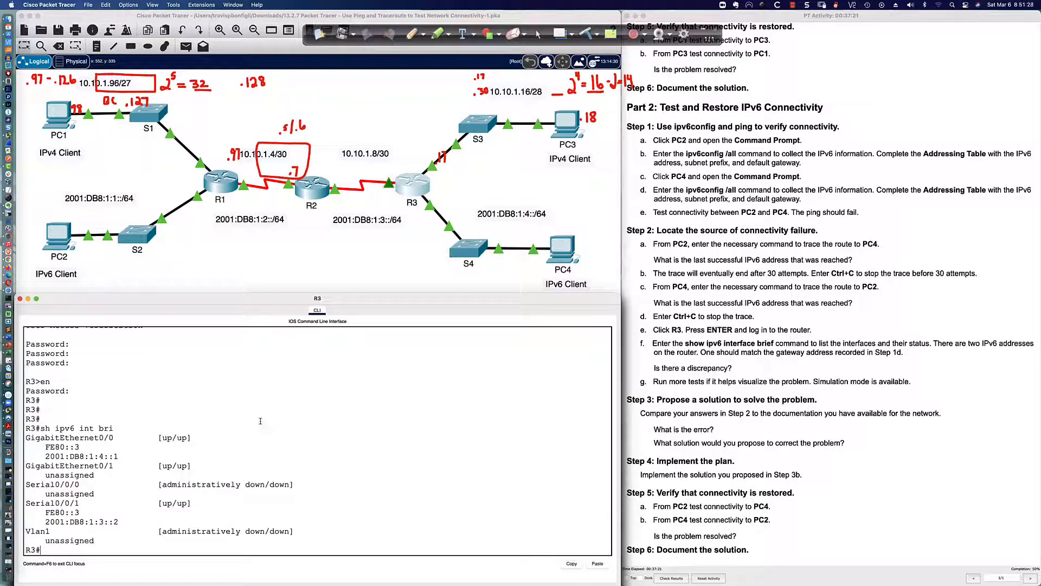
pyautogui.moveTo(65, 521); pyautogui.dragTo(140, 521)
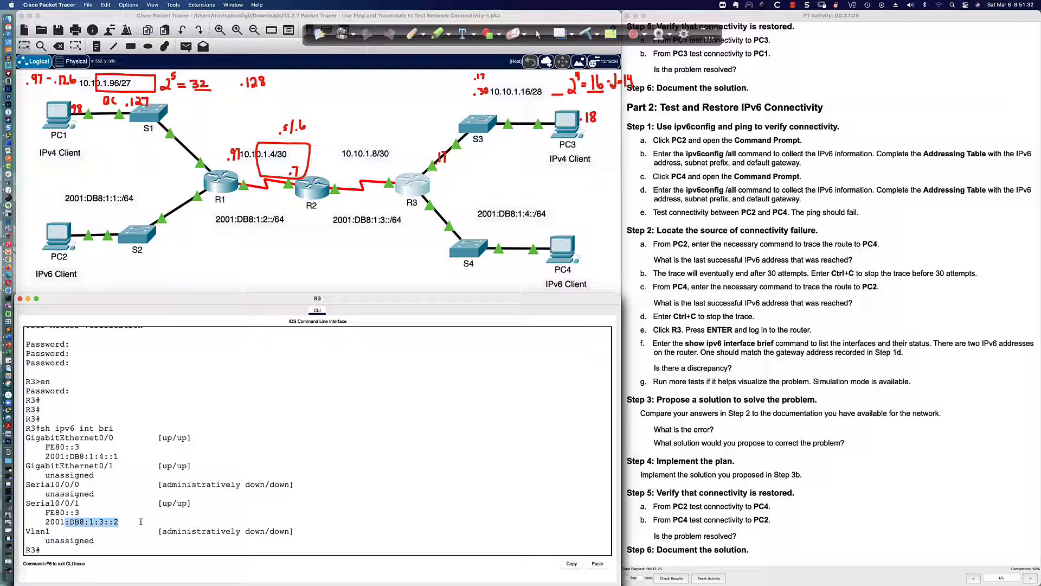
pyautogui.click(56, 243)
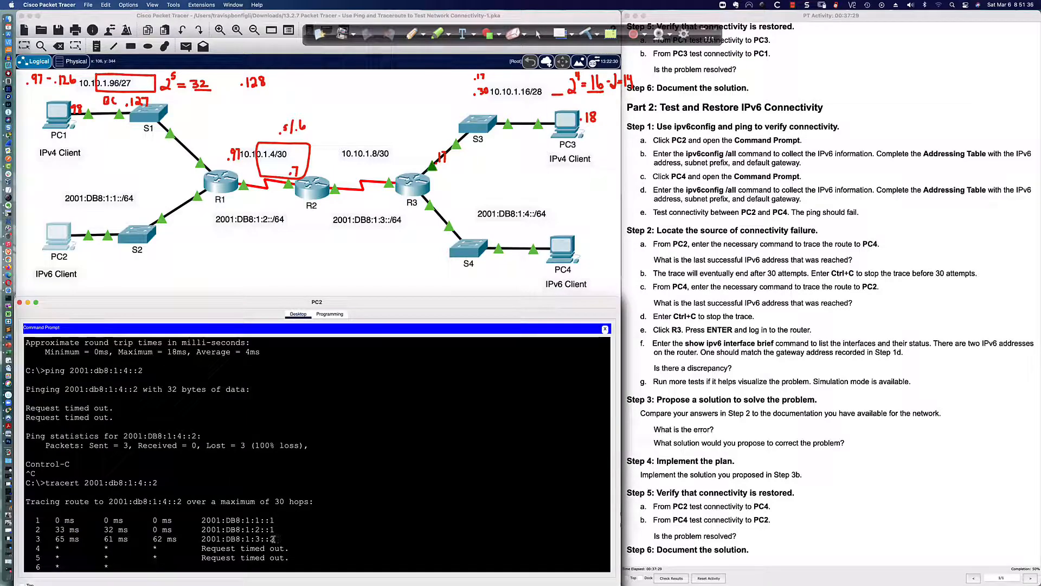
# Highlight hop 3 at 2001:DB8:1:3::2 and stop PC2's stalled traceroute with Ctrl+C
pyautogui.moveTo(274, 539); pyautogui.dragTo(202, 539)
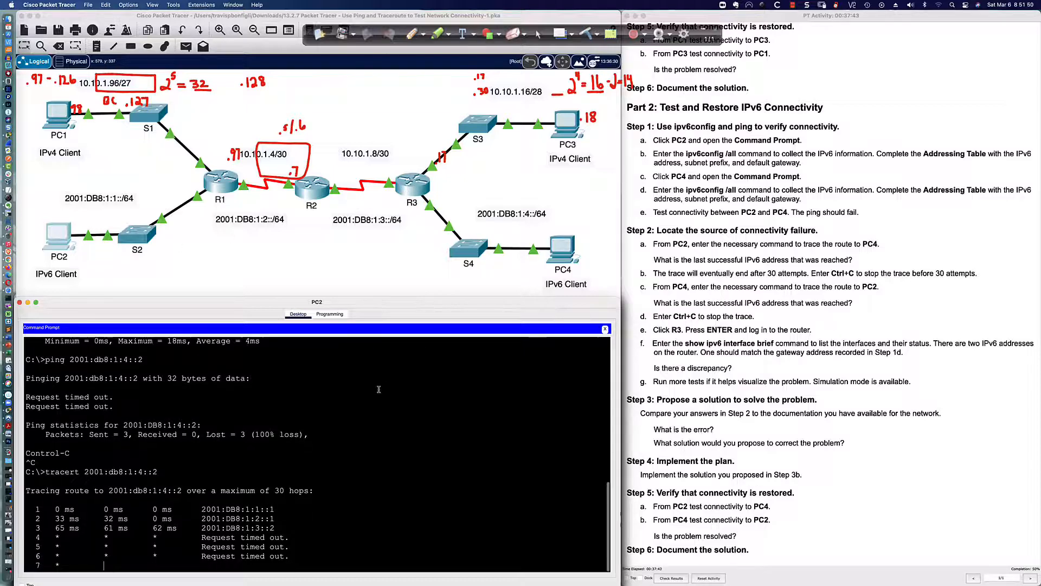
pyautogui.hotkey('ctrl', 'c')
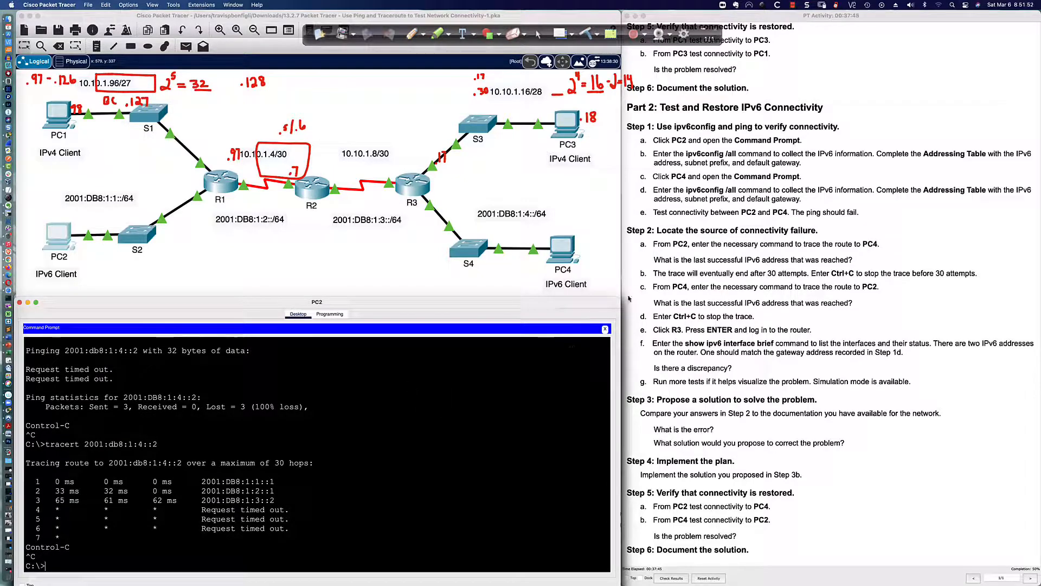
pyautogui.scroll(-1, 650, 213)
pyautogui.scroll(1, 652, 213)
# From PC4, trace to PC2 at 2001:db8:1:1::2, which times out at the first hop
pyautogui.click(562, 247)
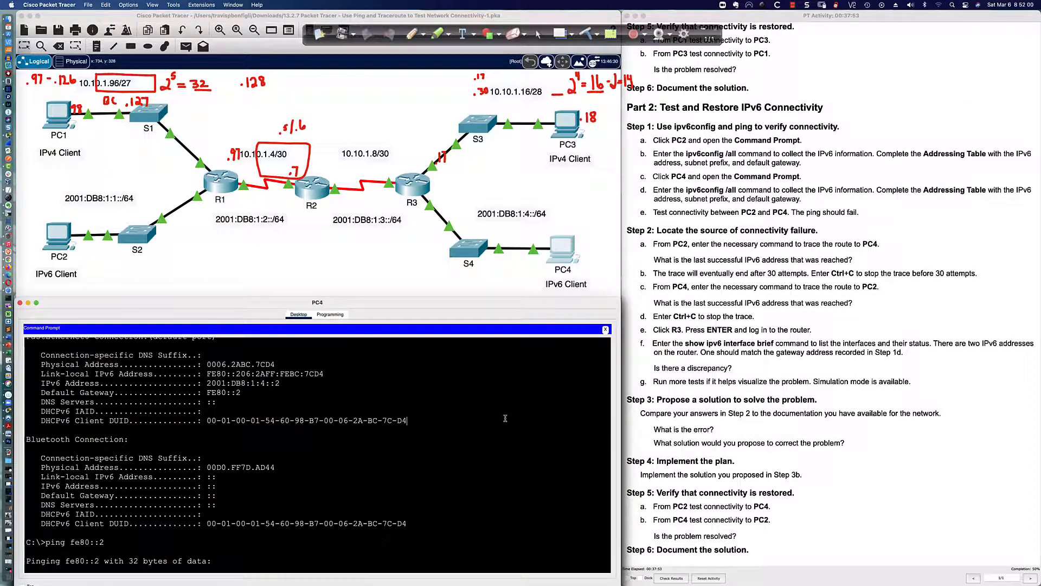
pyautogui.press('Return')
pyautogui.press('Return')
pyautogui.write('trace')
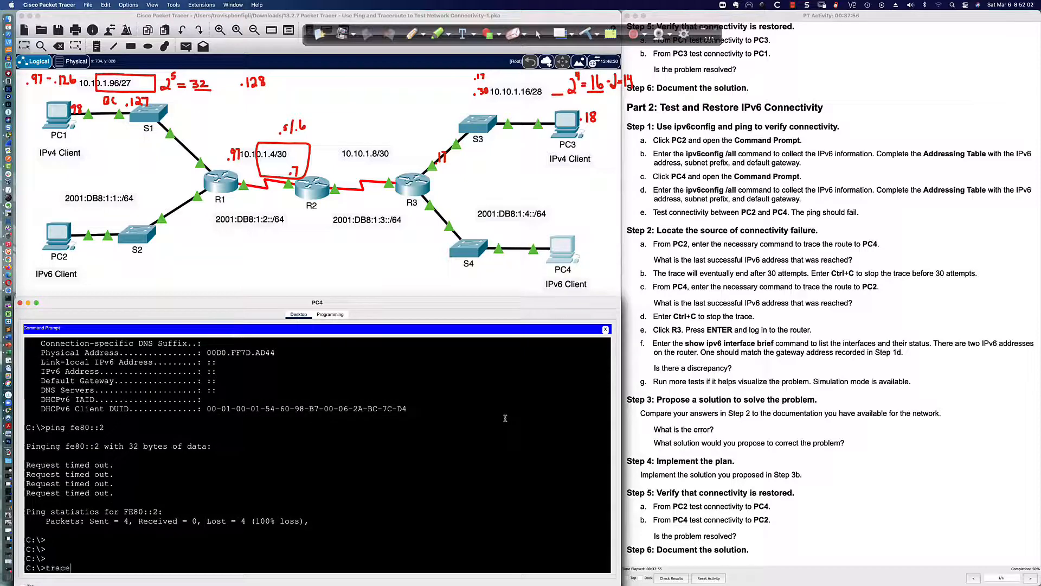
pyautogui.press('Up')
pyautogui.press('Up')
pyautogui.press('Up')
pyautogui.press('Down')
pyautogui.press('Down')
pyautogui.press('Down')
pyautogui.write('rt 2001:db8:')
pyautogui.click(60, 237)
pyautogui.scroll(8, 251, 427)
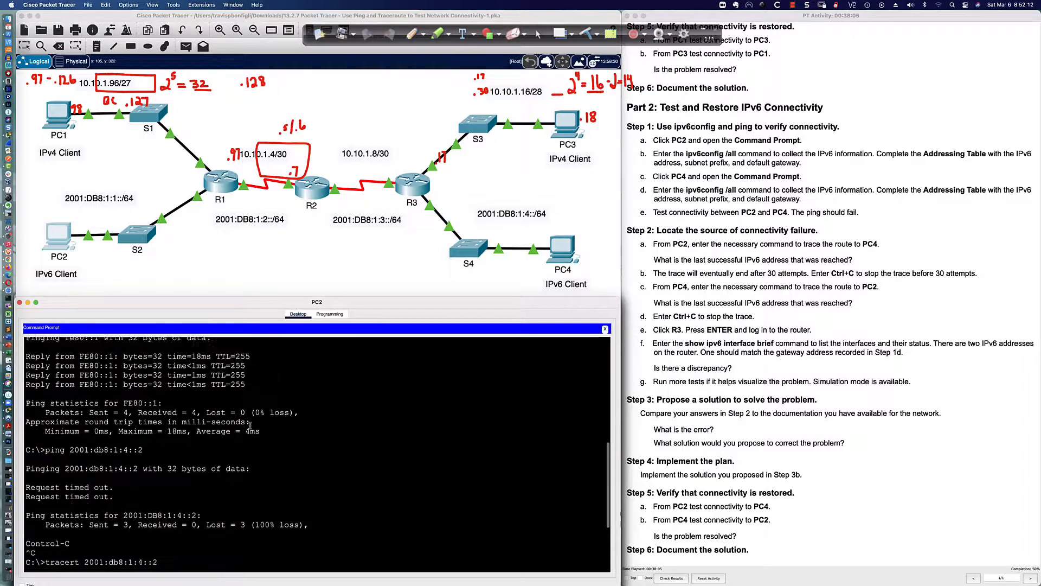
pyautogui.scroll(5, 251, 425)
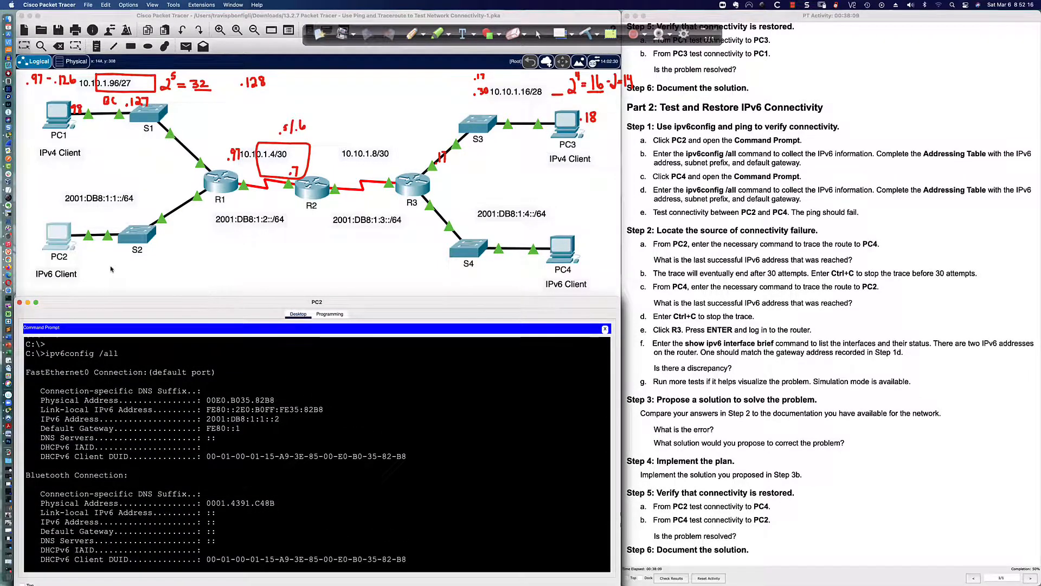
pyautogui.click(562, 247)
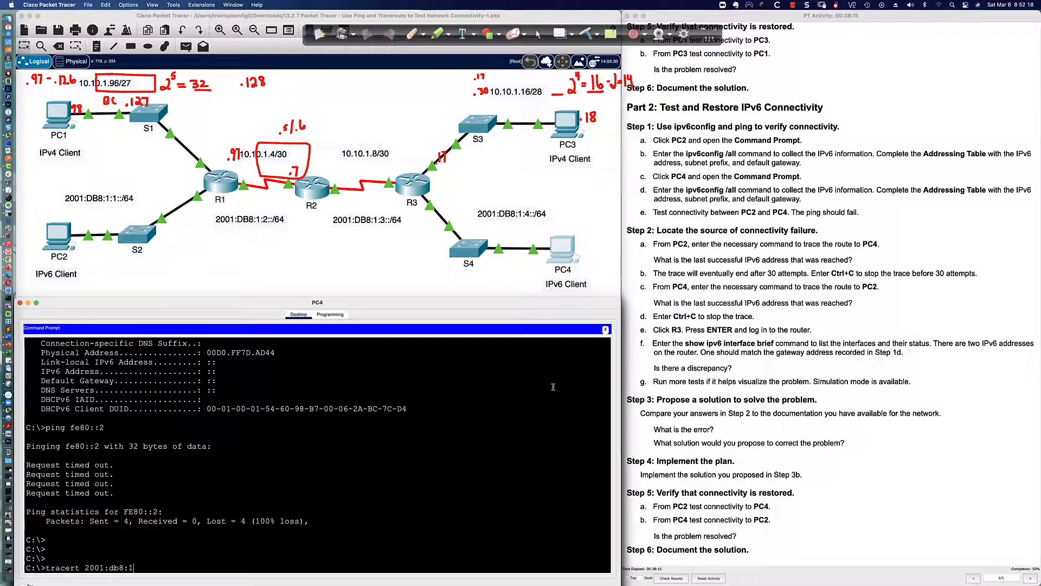
pyautogui.write(':1::2')
pyautogui.press('Return')
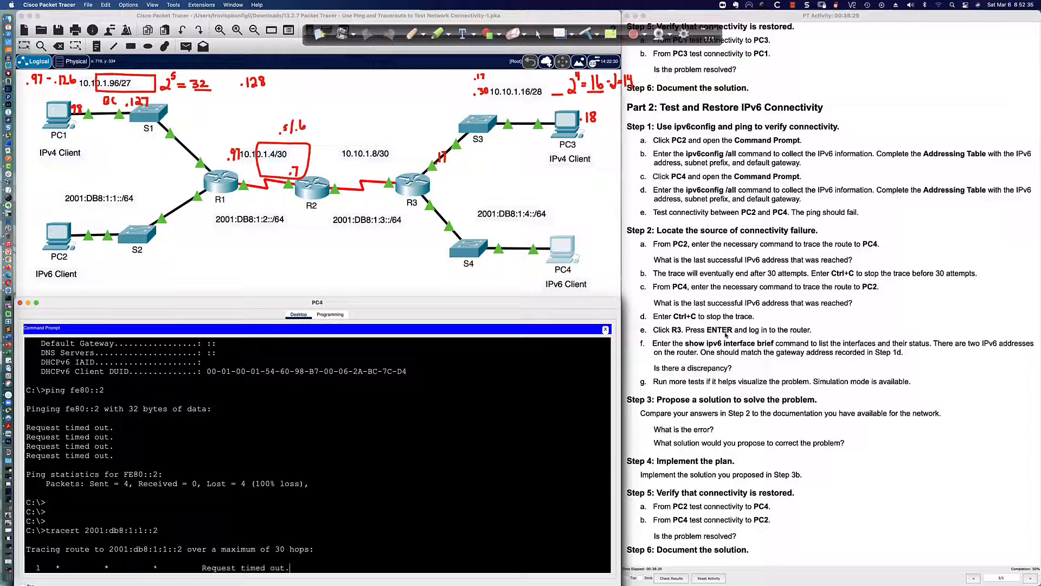
pyautogui.click(413, 186)
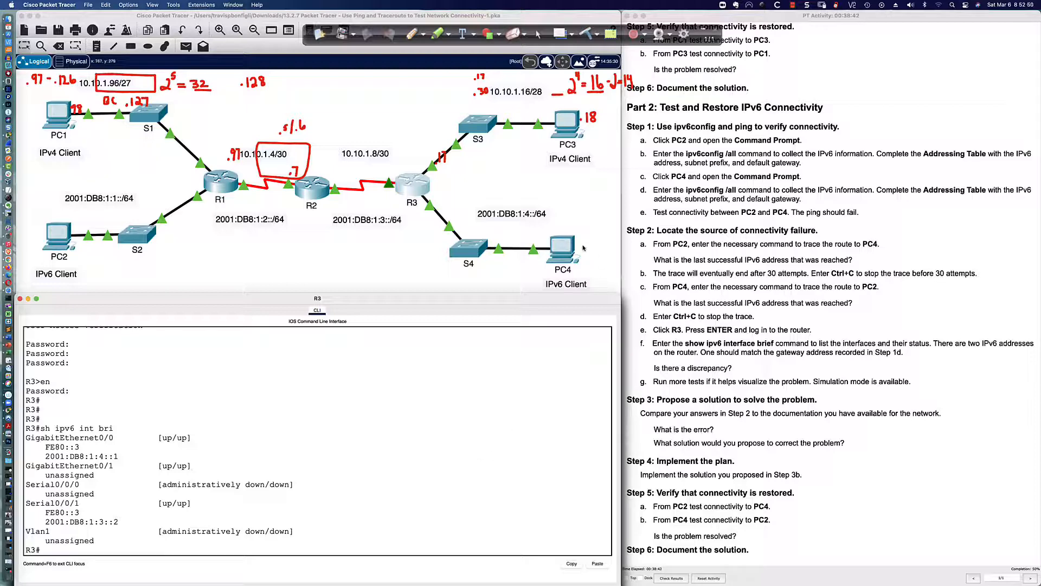
# Highlight PC4's default gateway FE80::2 in its ipv6config output, then return to the topology
pyautogui.click(563, 247)
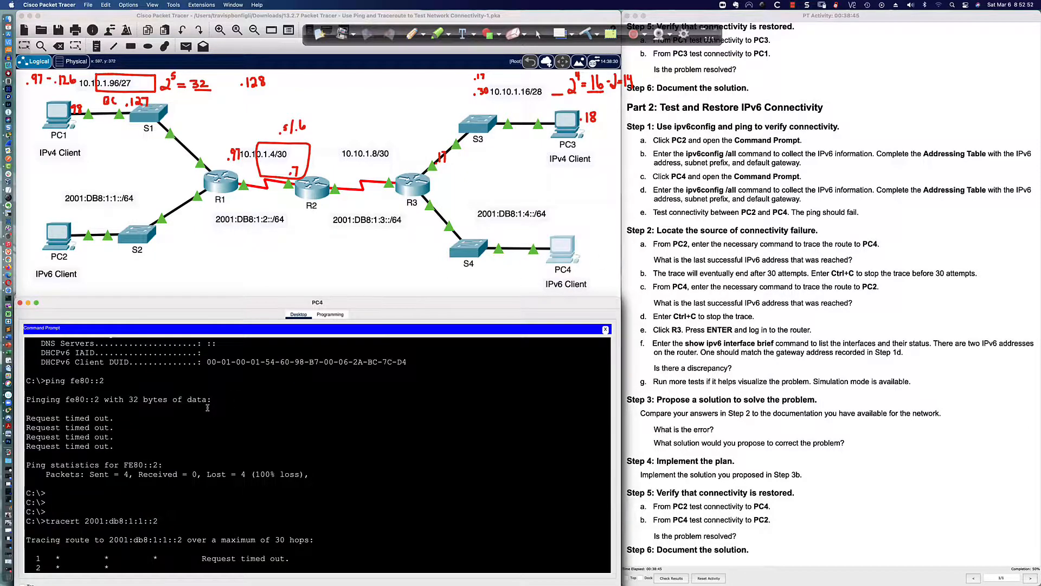
pyautogui.scroll(5, 207, 407)
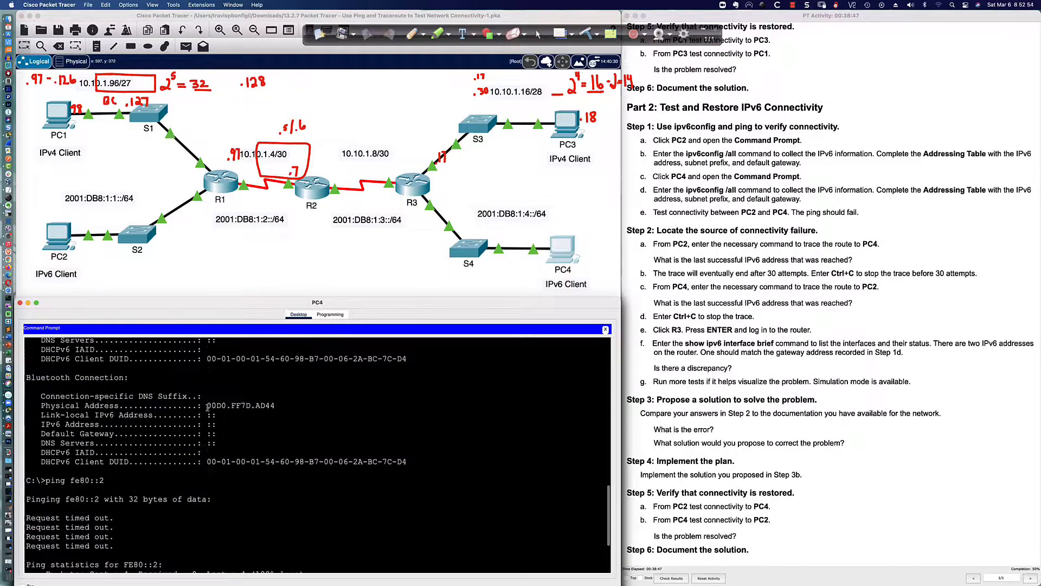
pyautogui.scroll(-5, 207, 408)
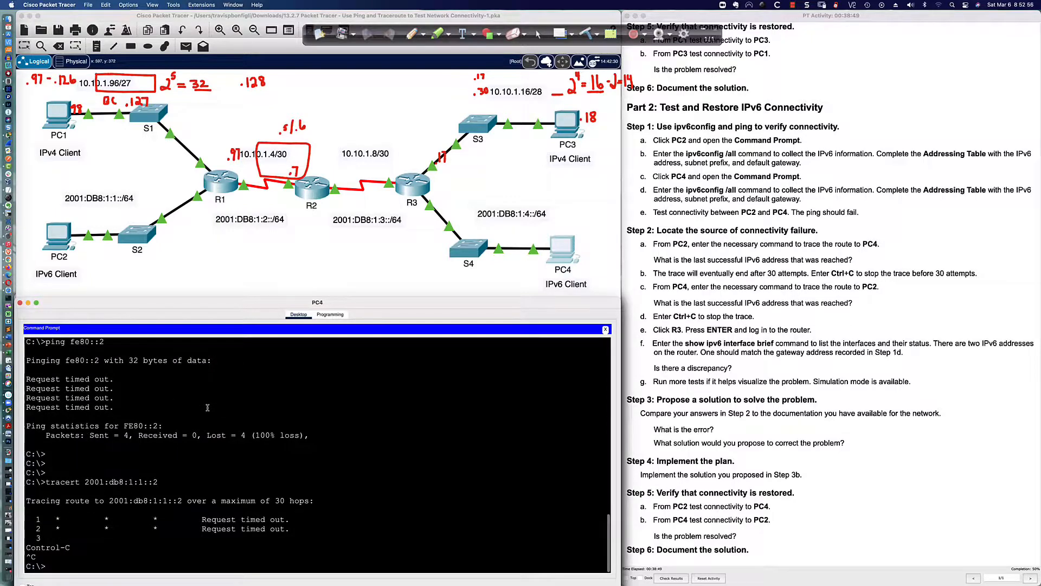
pyautogui.scroll(10, 208, 407)
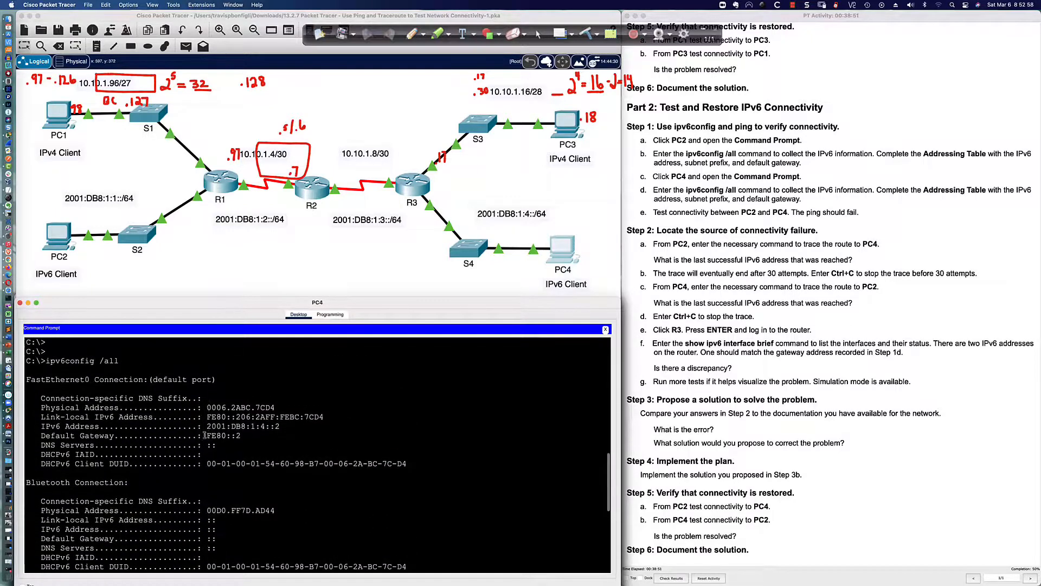
pyautogui.moveTo(205, 436); pyautogui.dragTo(241, 435)
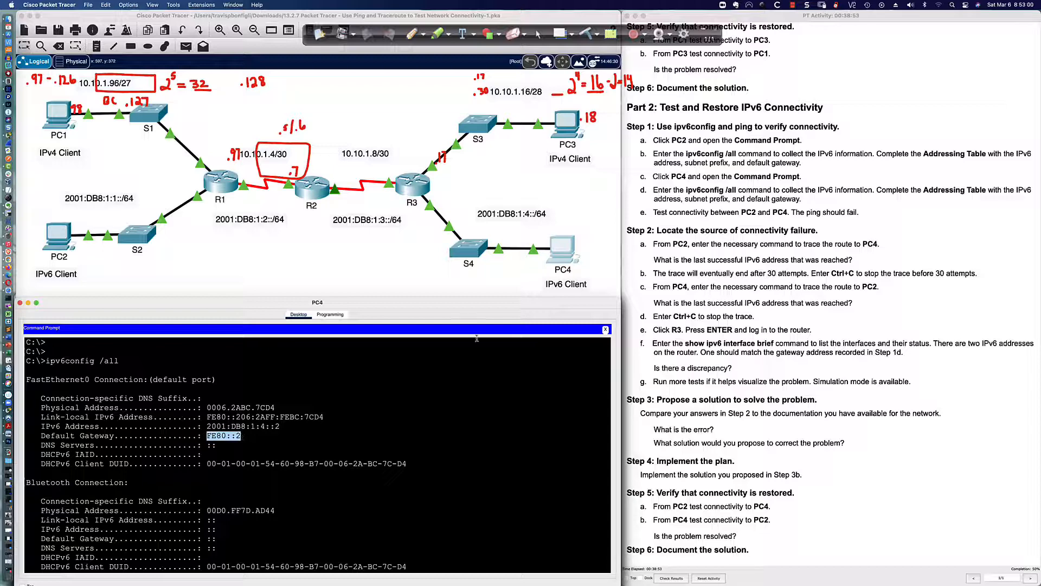
pyautogui.click(443, 272)
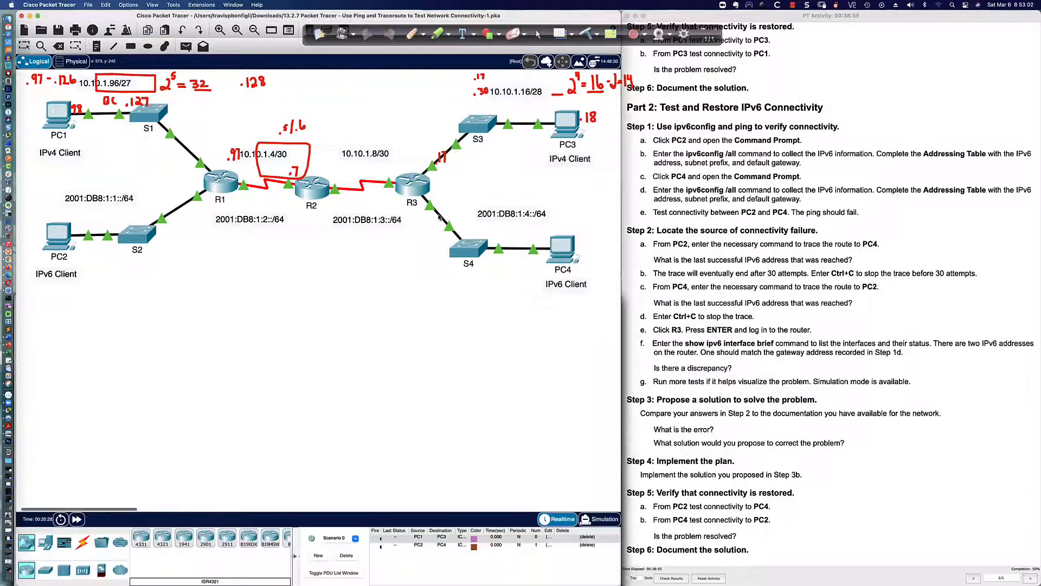
# Open R3's CLI again to view its IPv6 interface summary with link-local FE80::3
pyautogui.moveTo(444, 202)
pyautogui.moveTo(411, 186)
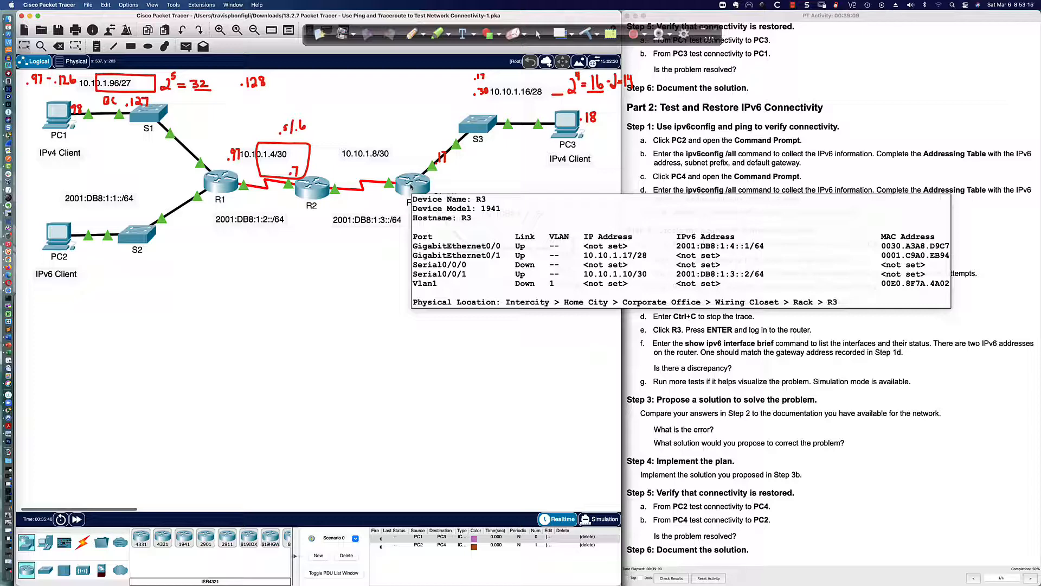
pyautogui.scroll(1, 411, 187)
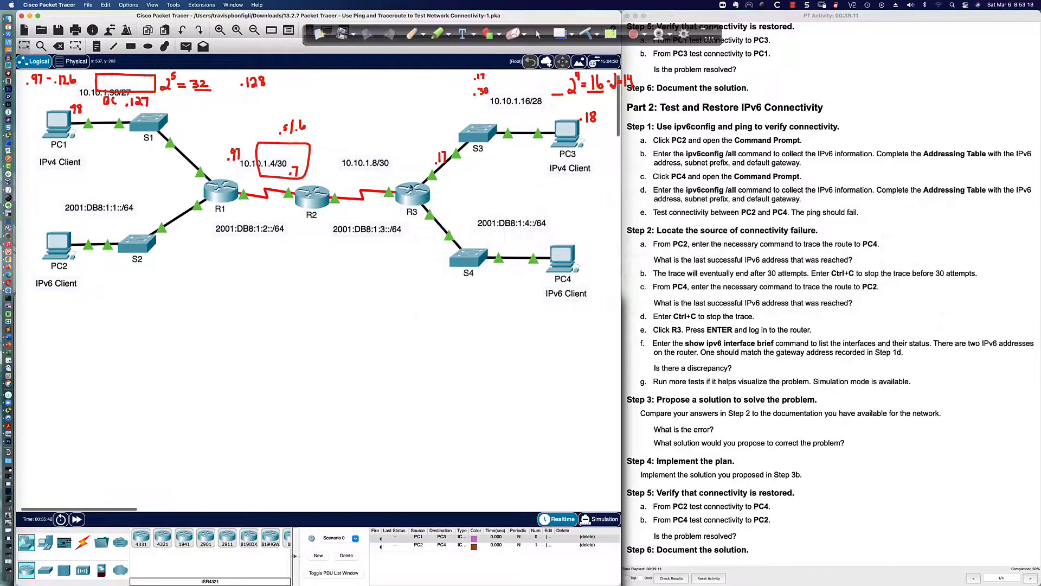
pyautogui.scroll(-1, 411, 187)
pyautogui.click(412, 191)
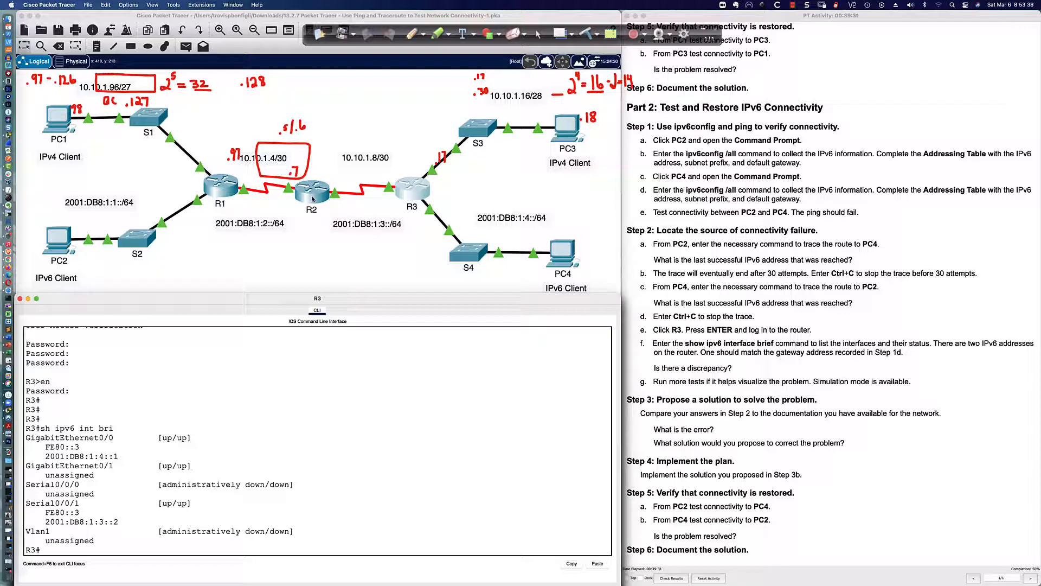
# In PC4's IP Configuration, set the IPv6 default gateway to FE80::3
pyautogui.click(564, 250)
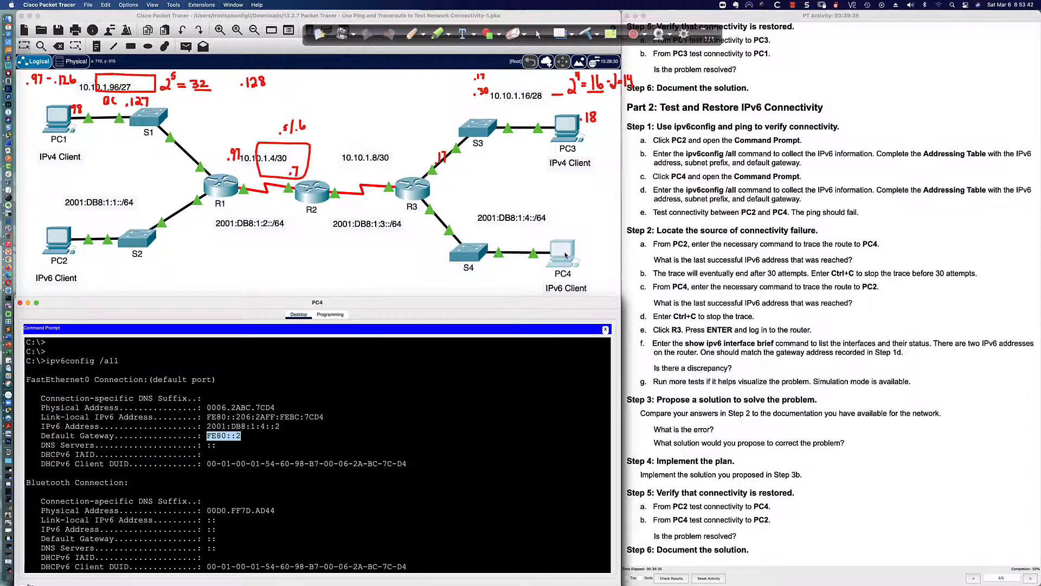
pyautogui.click(606, 329)
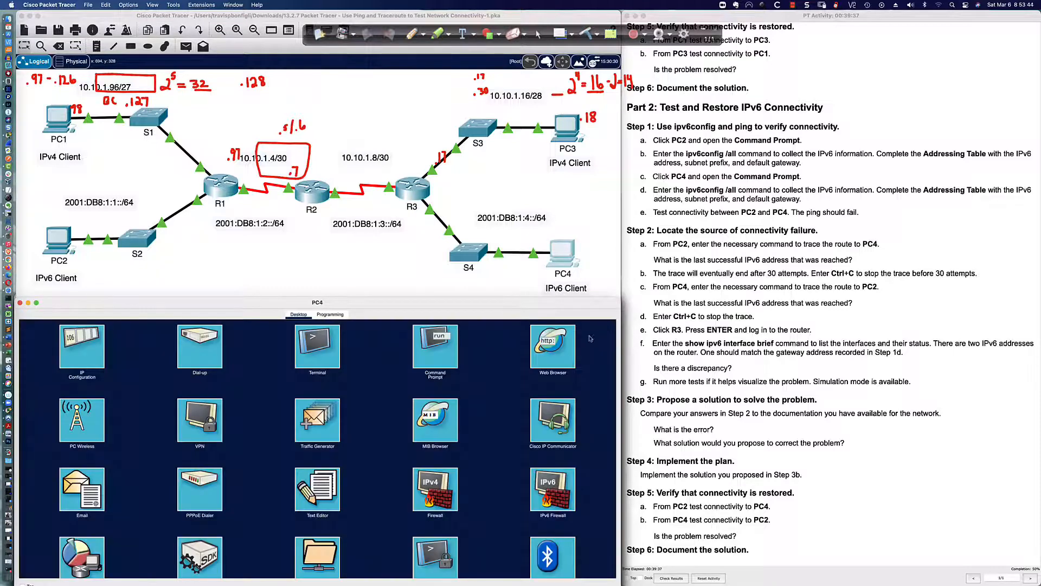
pyautogui.click(73, 348)
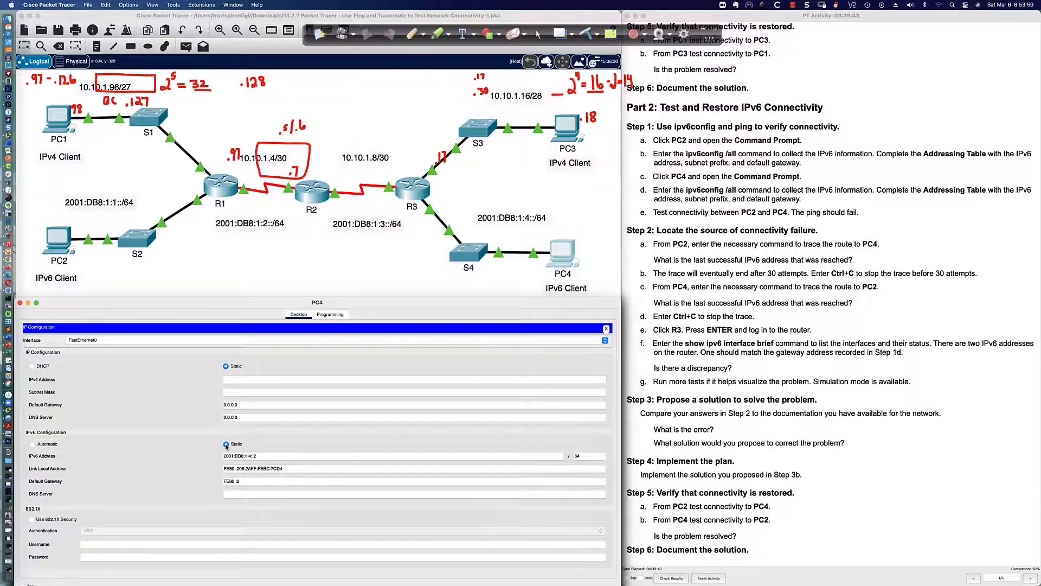
pyautogui.click(244, 481)
pyautogui.press('BackSpace')
pyautogui.write('3')
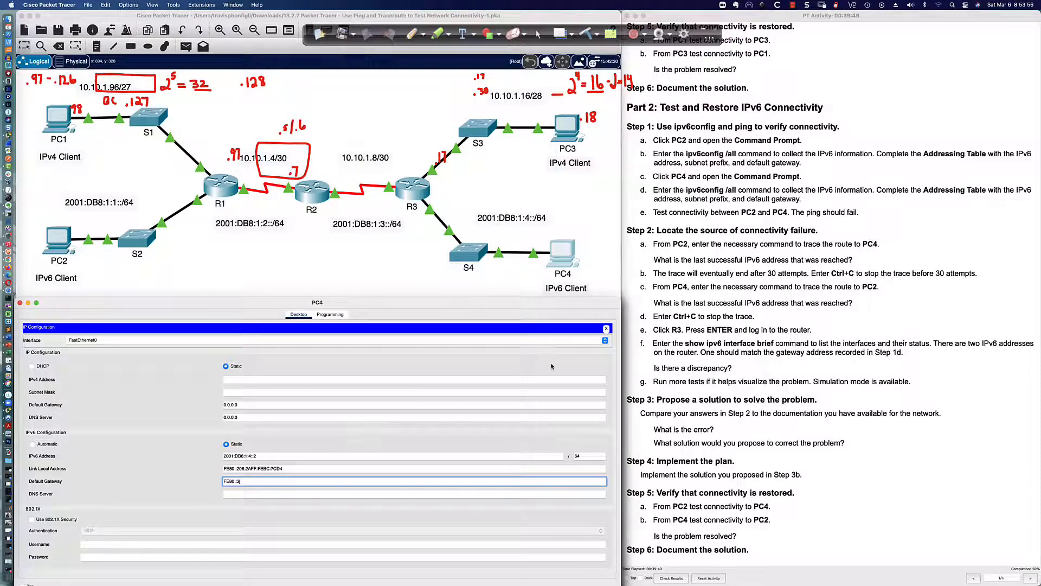
pyautogui.press('Return')
pyautogui.click(607, 328)
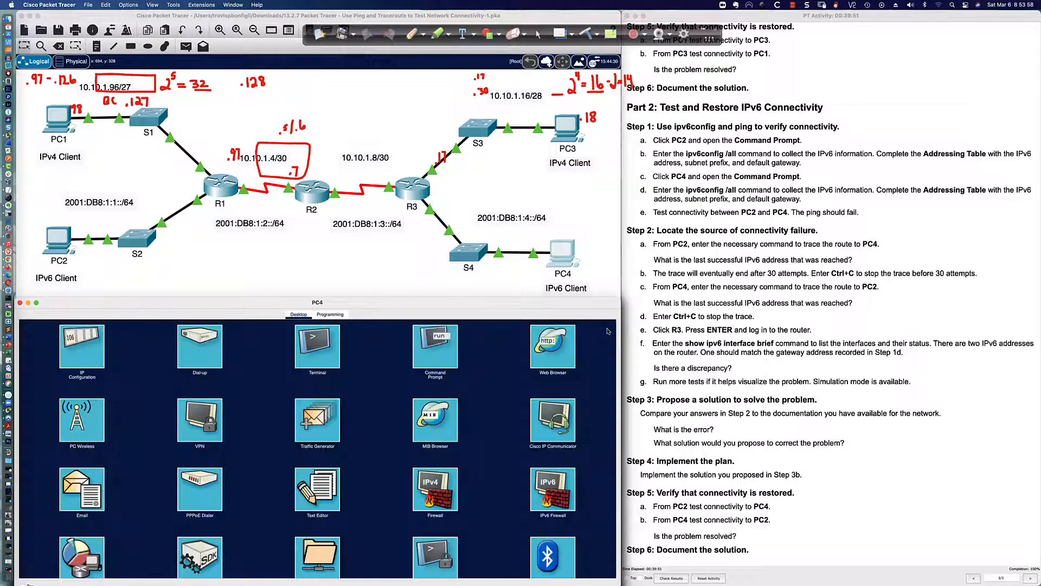
# Rerun PC4's traceroute to PC2 at 2001:db8:1:1::2
pyautogui.click(431, 349)
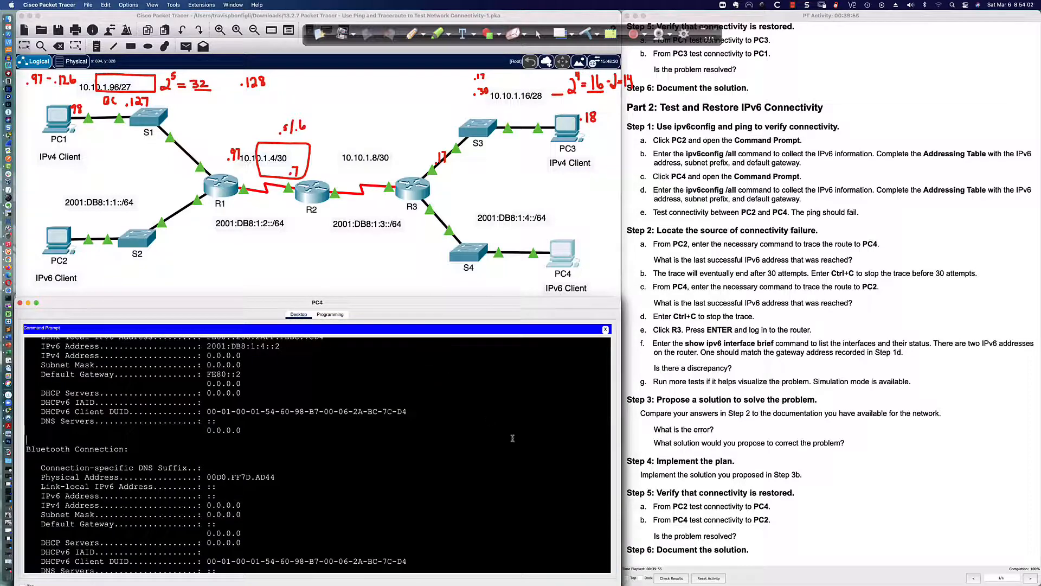
pyautogui.press('Return')
pyautogui.press('Return')
pyautogui.press('Return')
pyautogui.press('Up')
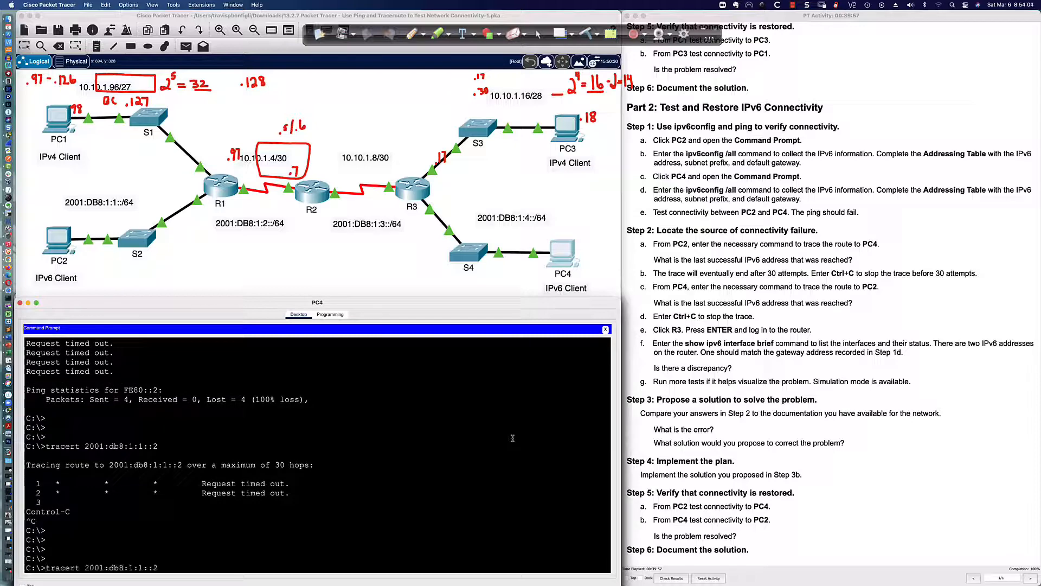
pyautogui.press('Return')
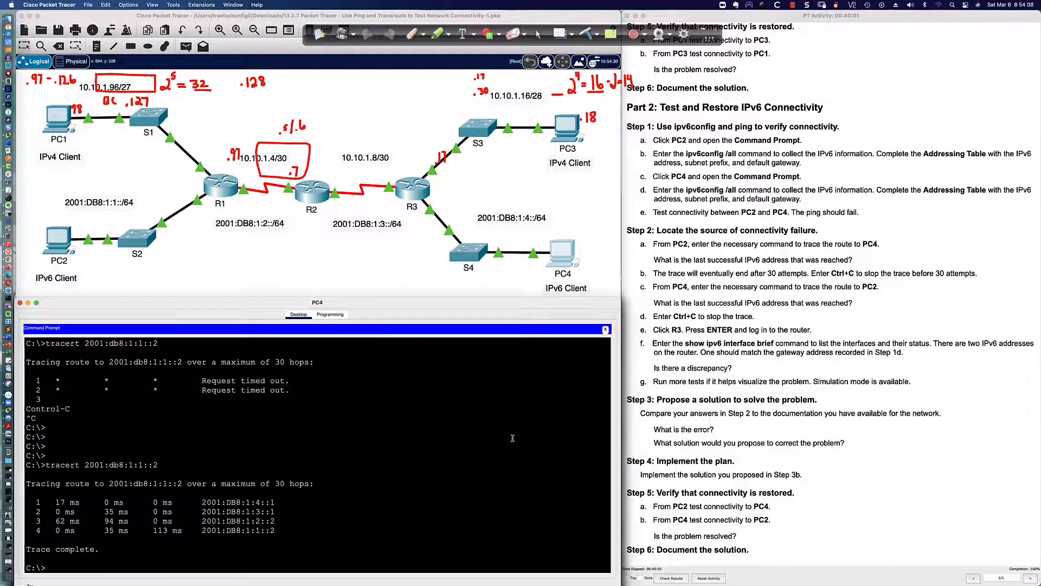
# Ping fe80::2, which fails, then ping the new gateway fe80::3 successfully
pyautogui.press('Up')
pyautogui.press('Up')
pyautogui.press('Up')
pyautogui.press('Return')
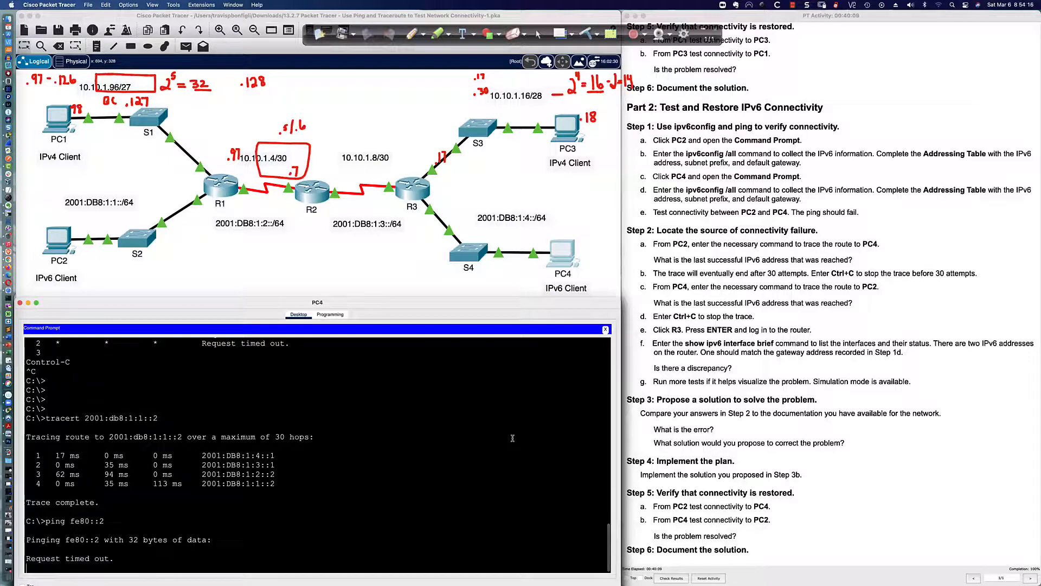
pyautogui.hotkey('ctrl', 'c')
pyautogui.press('Up')
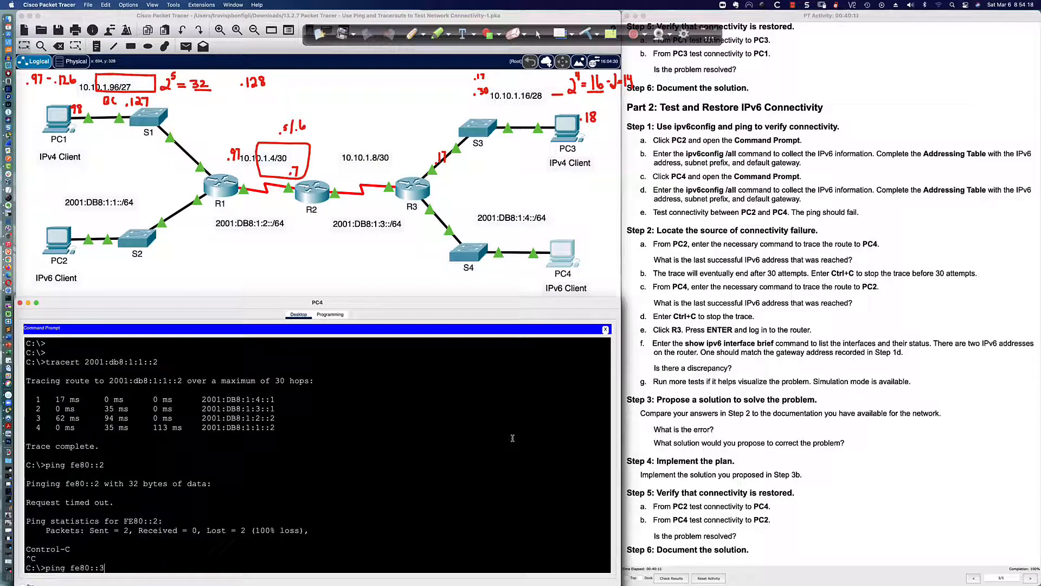
pyautogui.press('Return')
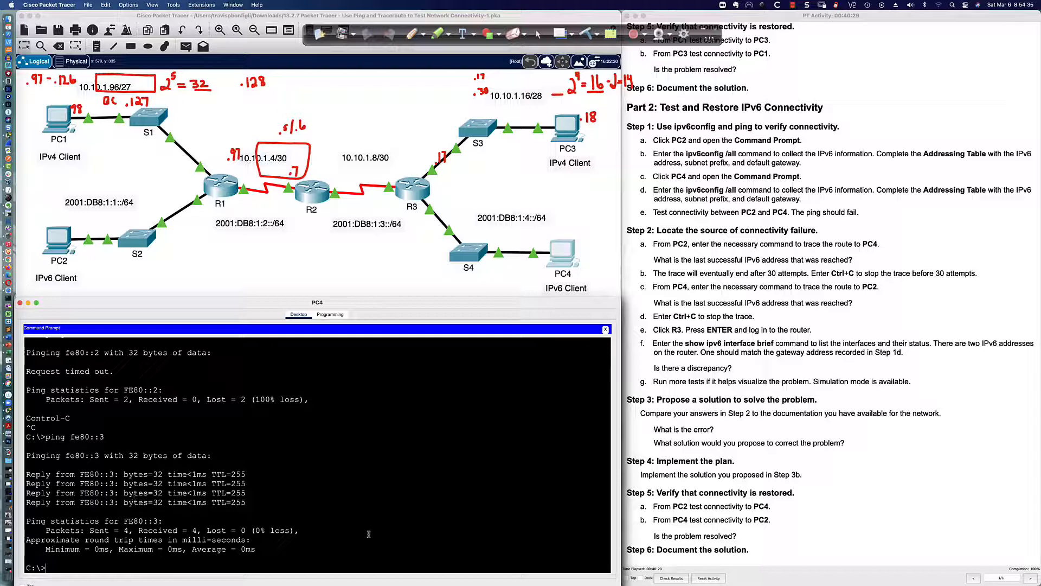
# Ping PC2 at 2001:db8:1:1::2 from PC4, getting replies with 0% loss
pyautogui.write('ping')
pyautogui.press('Up')
pyautogui.press('Up')
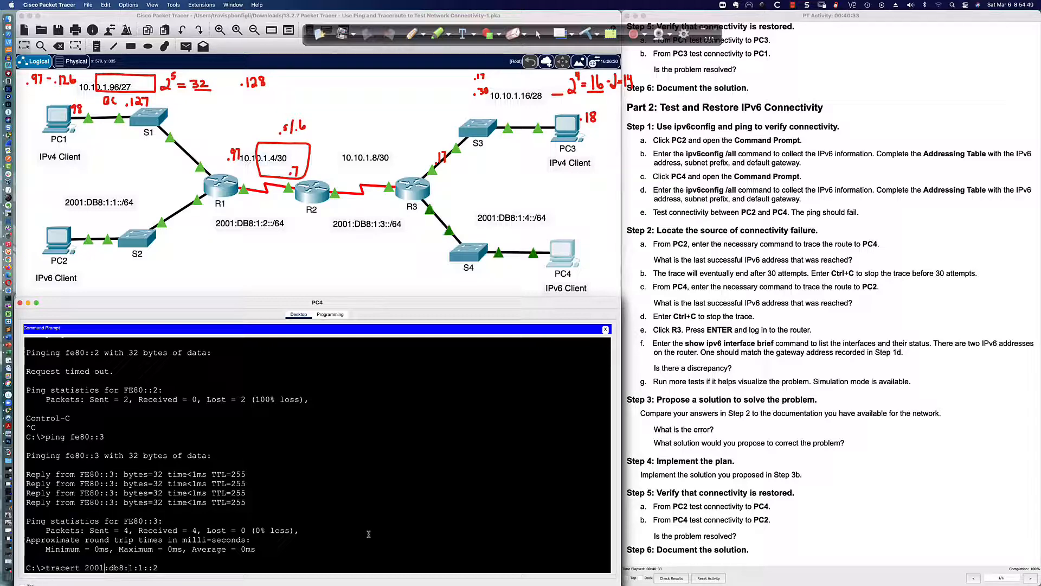
pyautogui.press('Left')
pyautogui.press('Left')
pyautogui.press('Left')
pyautogui.press('Left')
pyautogui.press('Left')
pyautogui.press('Left')
pyautogui.press('Left')
pyautogui.press('Left')
pyautogui.press('Left')
pyautogui.press('Left')
pyautogui.press('Left')
pyautogui.press('BackSpace')
pyautogui.press('BackSpace')
pyautogui.press('BackSpace')
pyautogui.press('BackSpace')
pyautogui.press('BackSpace')
pyautogui.press('BackSpace')
pyautogui.press('BackSpace')
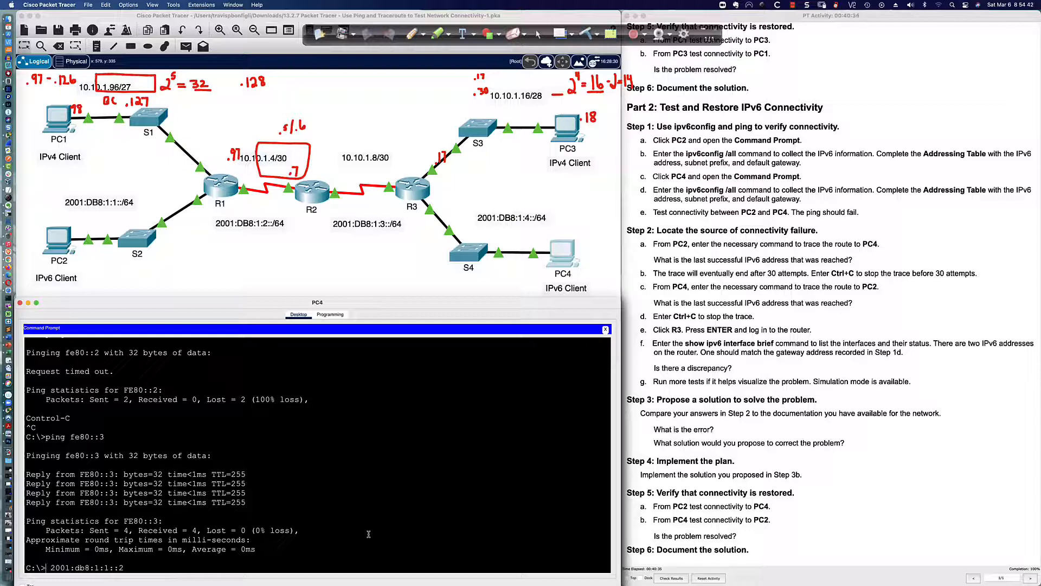
pyautogui.write('ping')
pyautogui.press('Return')
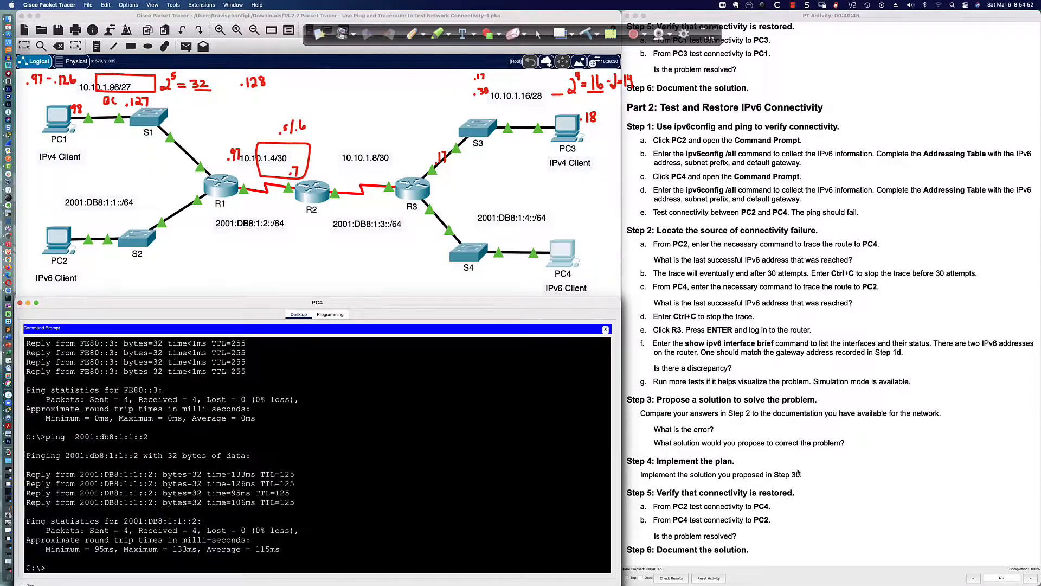
pyautogui.scroll(15, 798, 472)
# Clear the red annotations and switch to the Activity 13.2.7 title slide
pyautogui.scroll(5, 798, 472)
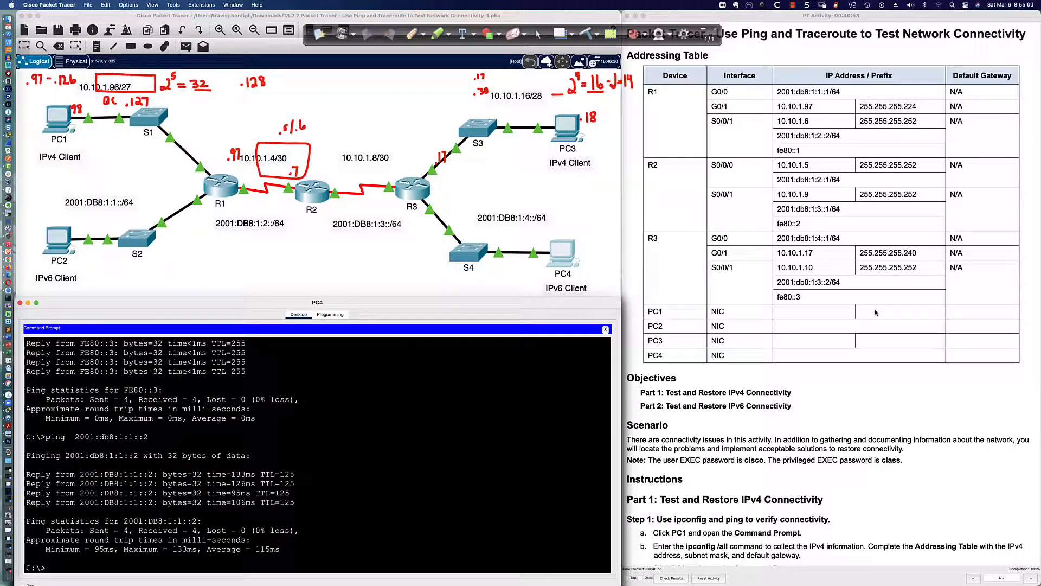
pyautogui.click(587, 34)
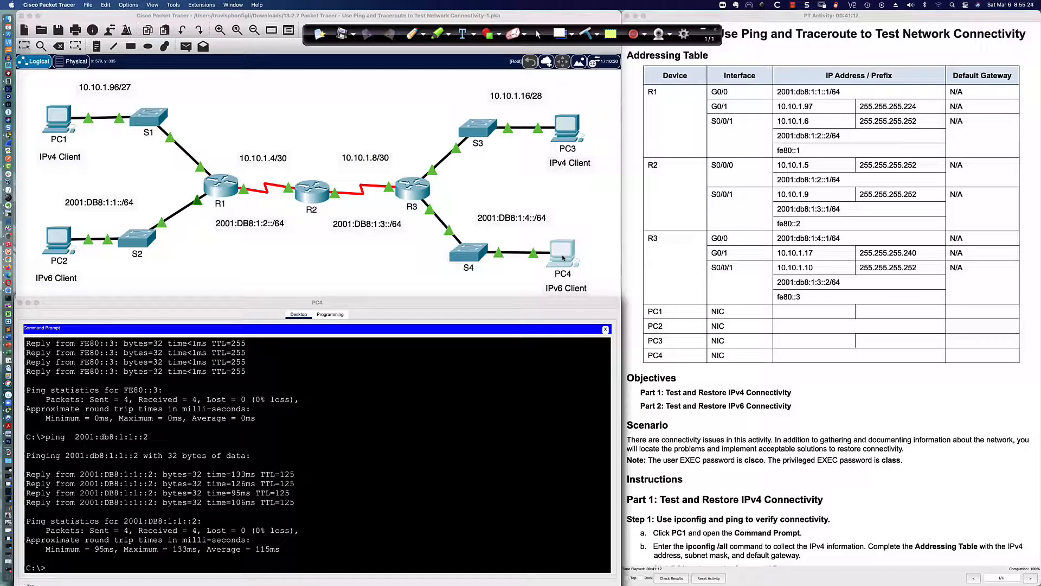
pyautogui.press('super+Tab')
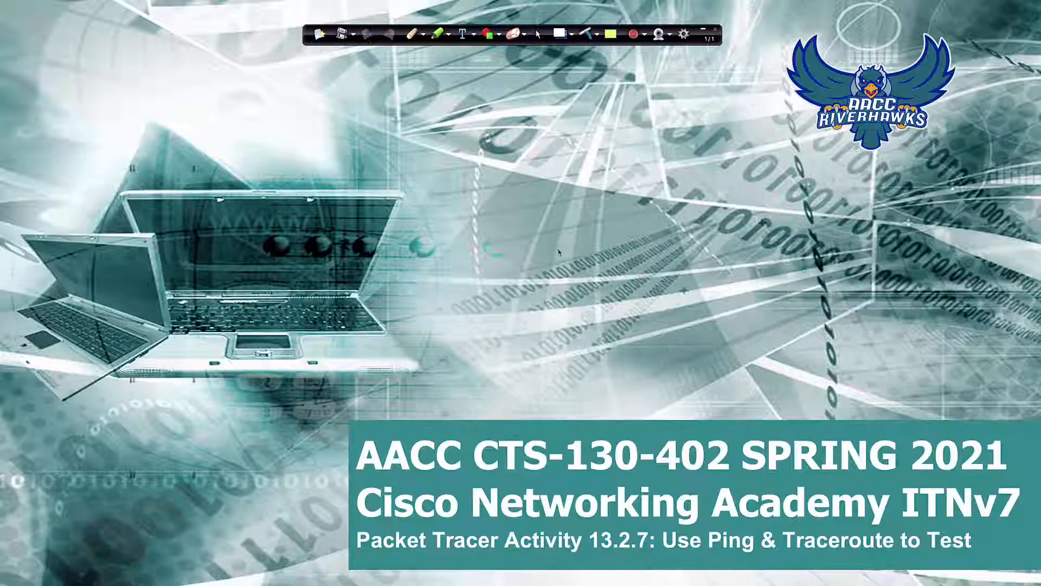
pyautogui.click(703, 28)
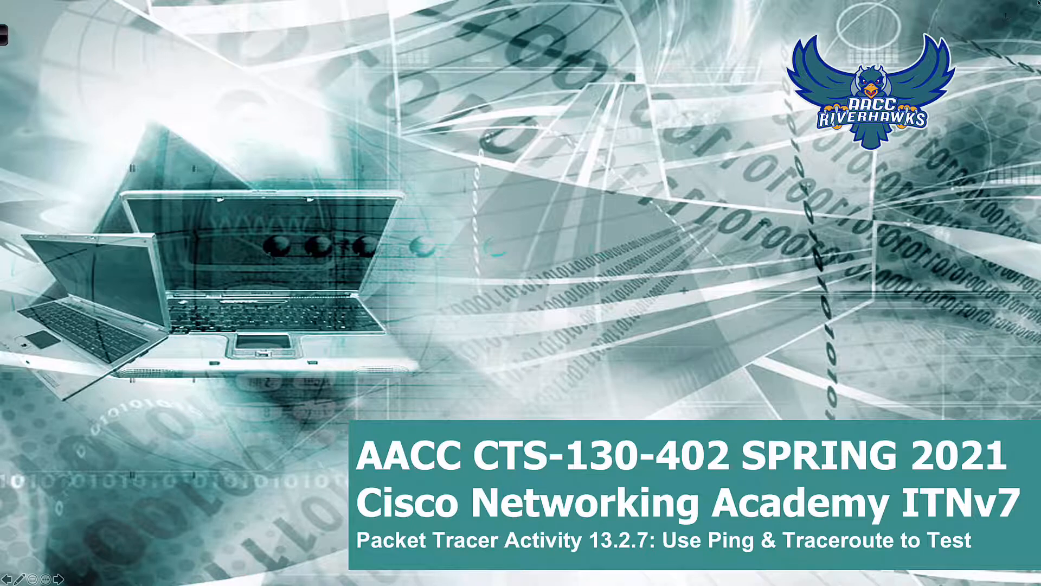